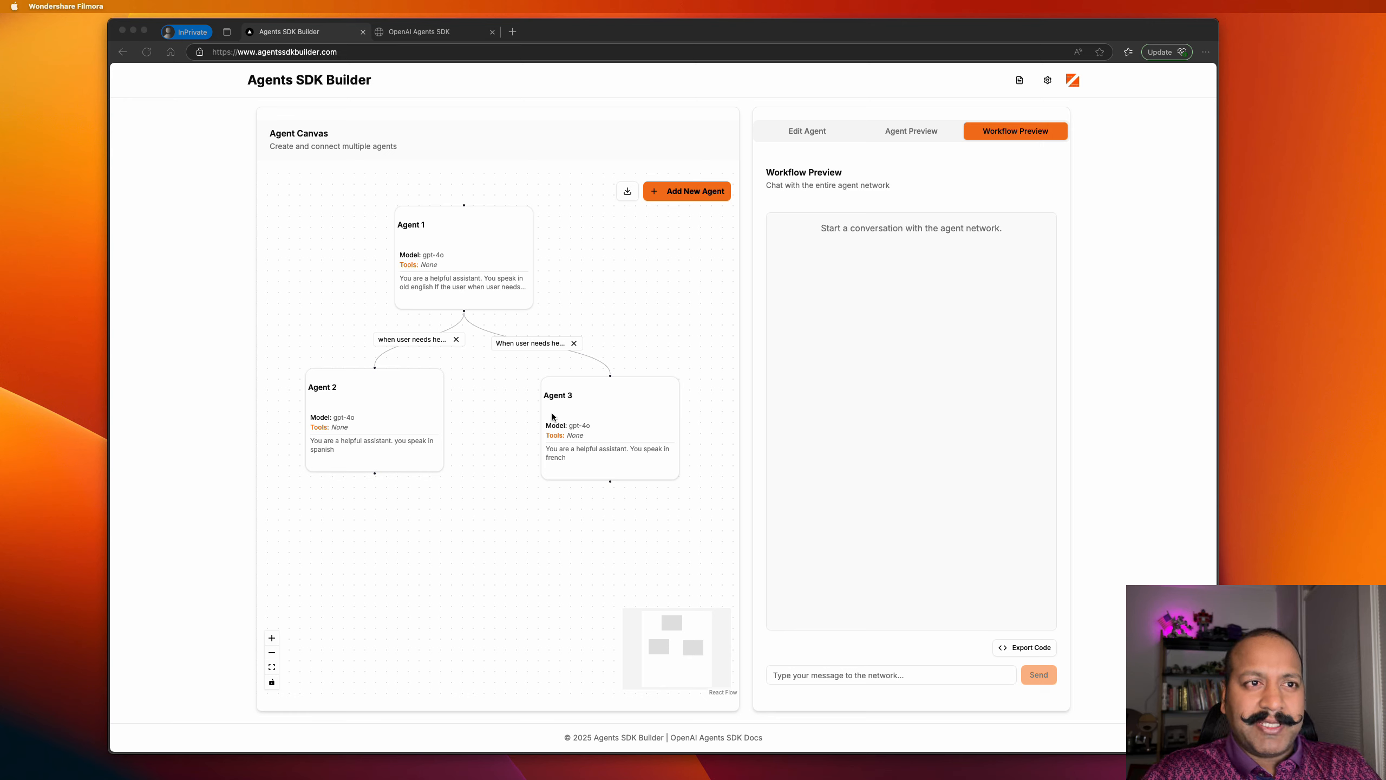
Glance at the agent configuration, then greet the agent network with 'Hi' in the workflow chat.
{"action": "left_click", "coordinate": [822, 676]}
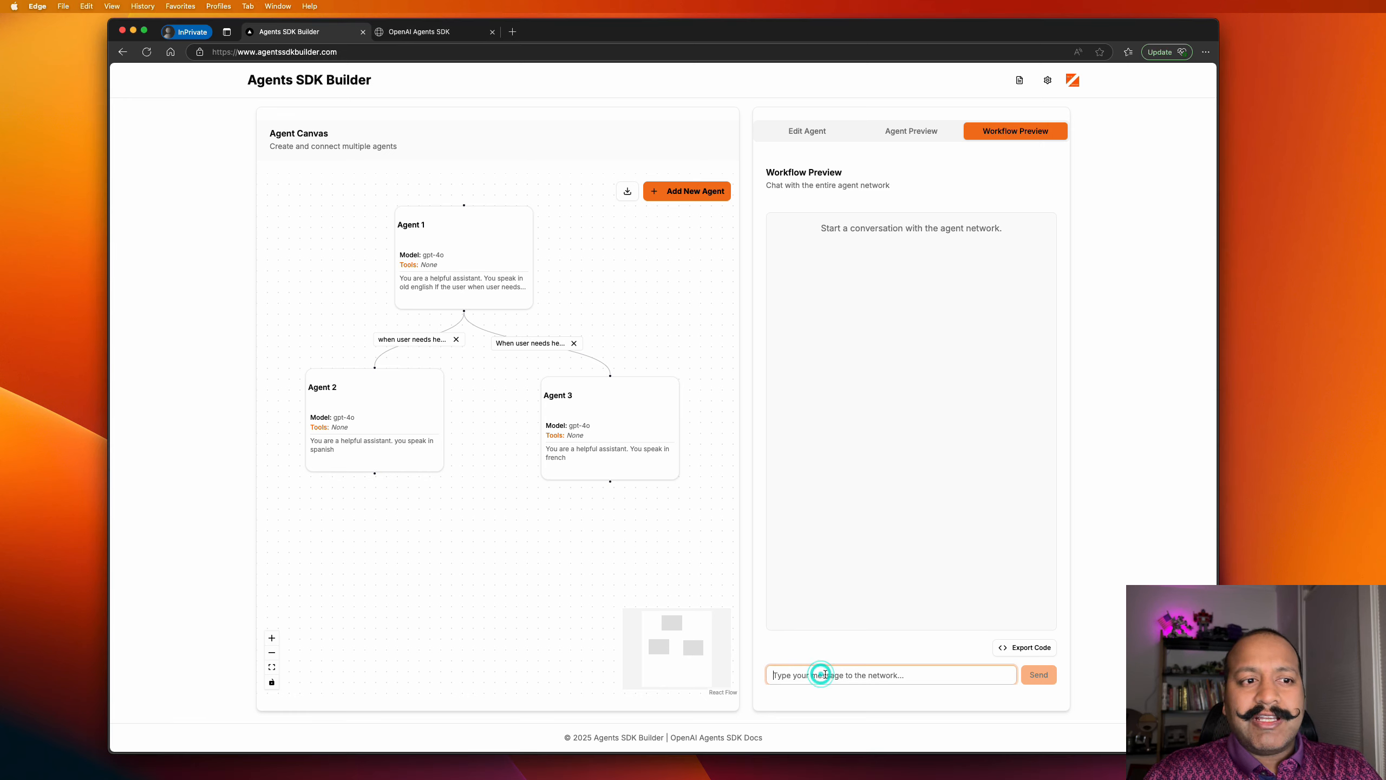
{"action": "left_click", "coordinate": [803, 134]}
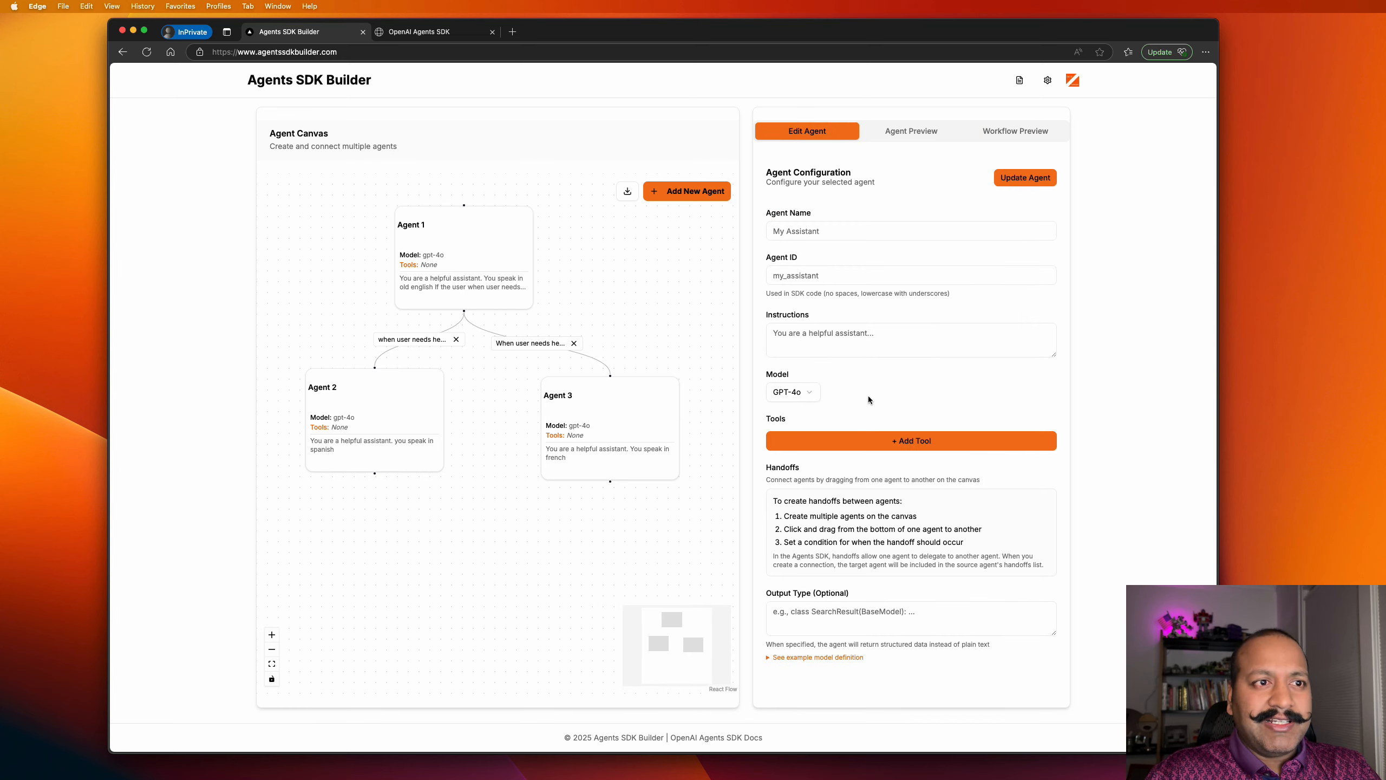
{"action": "left_click", "coordinate": [1004, 131]}
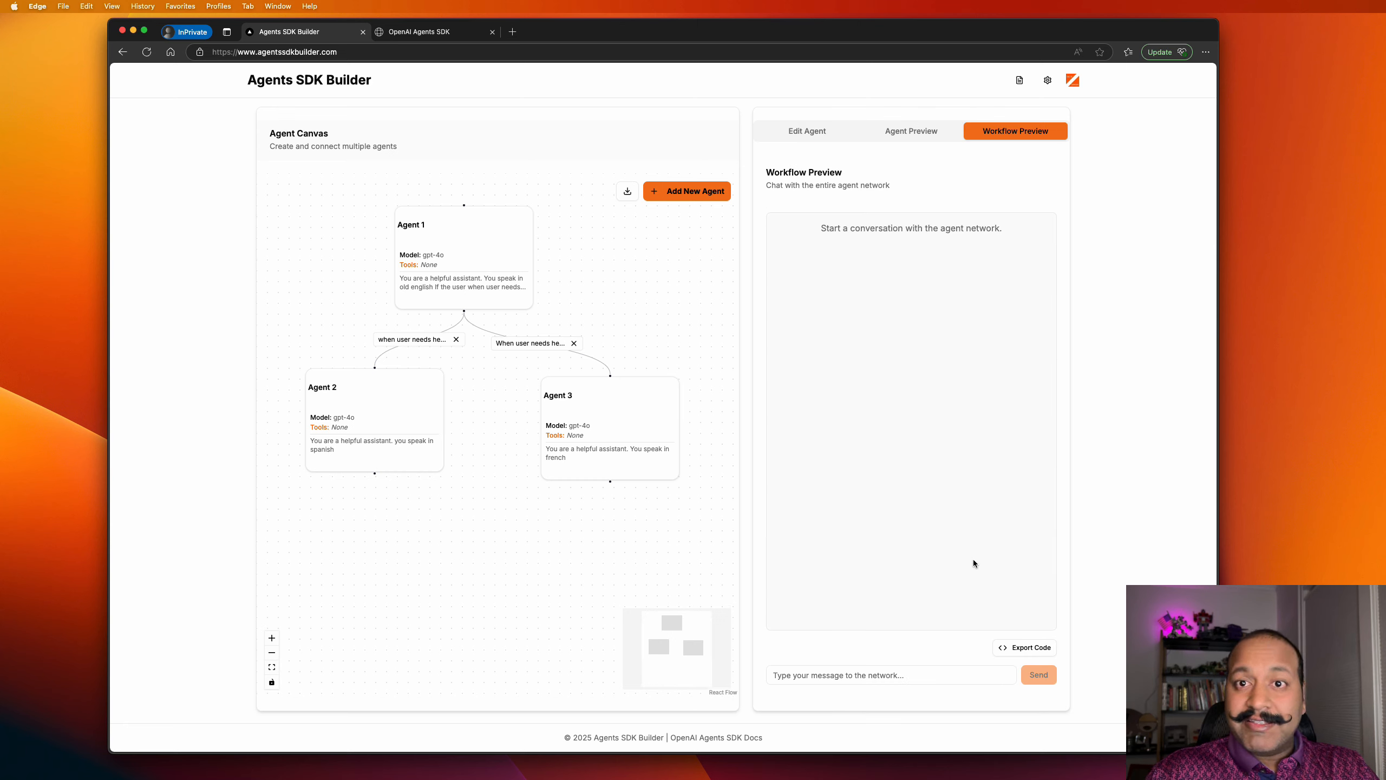
{"action": "left_click", "coordinate": [910, 674]}
{"action": "type", "text": "Hi"}
{"action": "key", "text": "Return"}
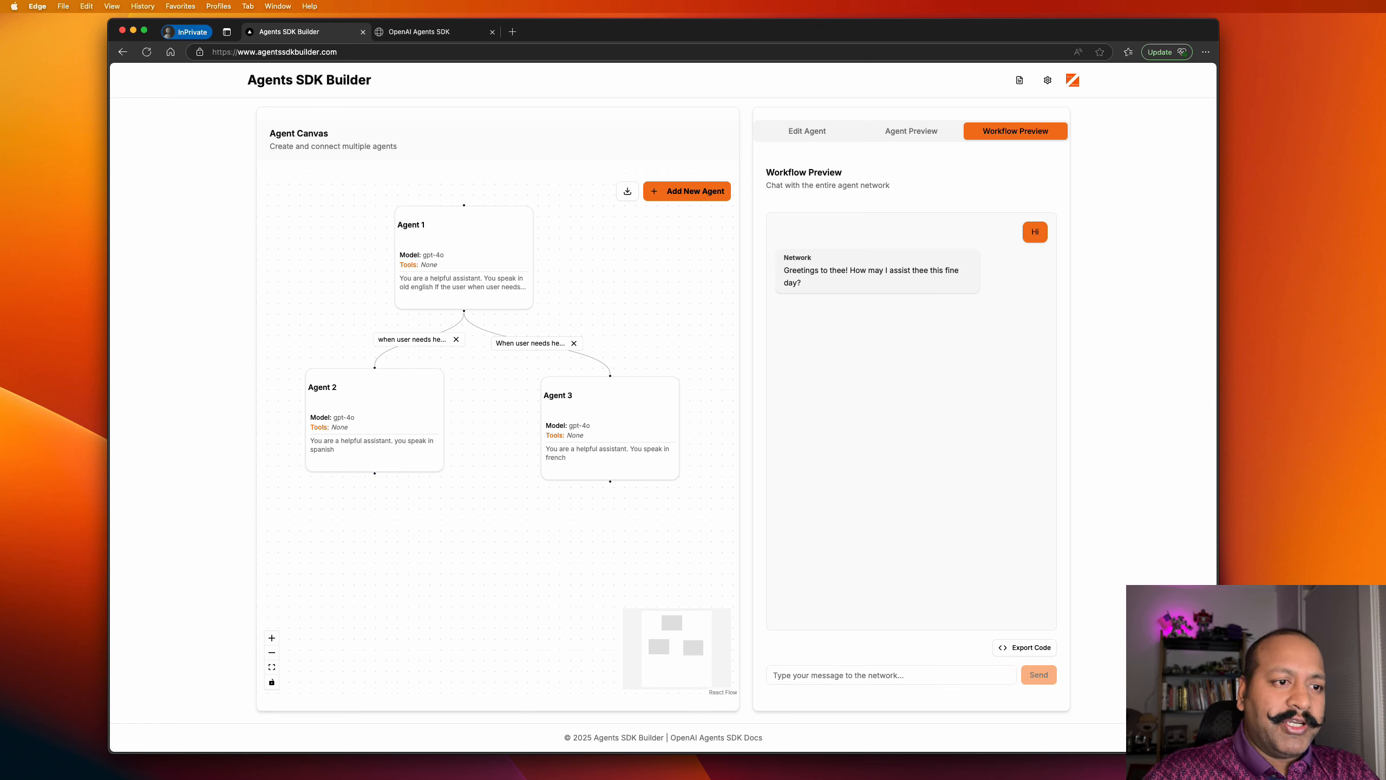
Ask the network to 'say a joke', then request it 'in spanish'.
{"action": "left_click", "coordinate": [915, 678]}
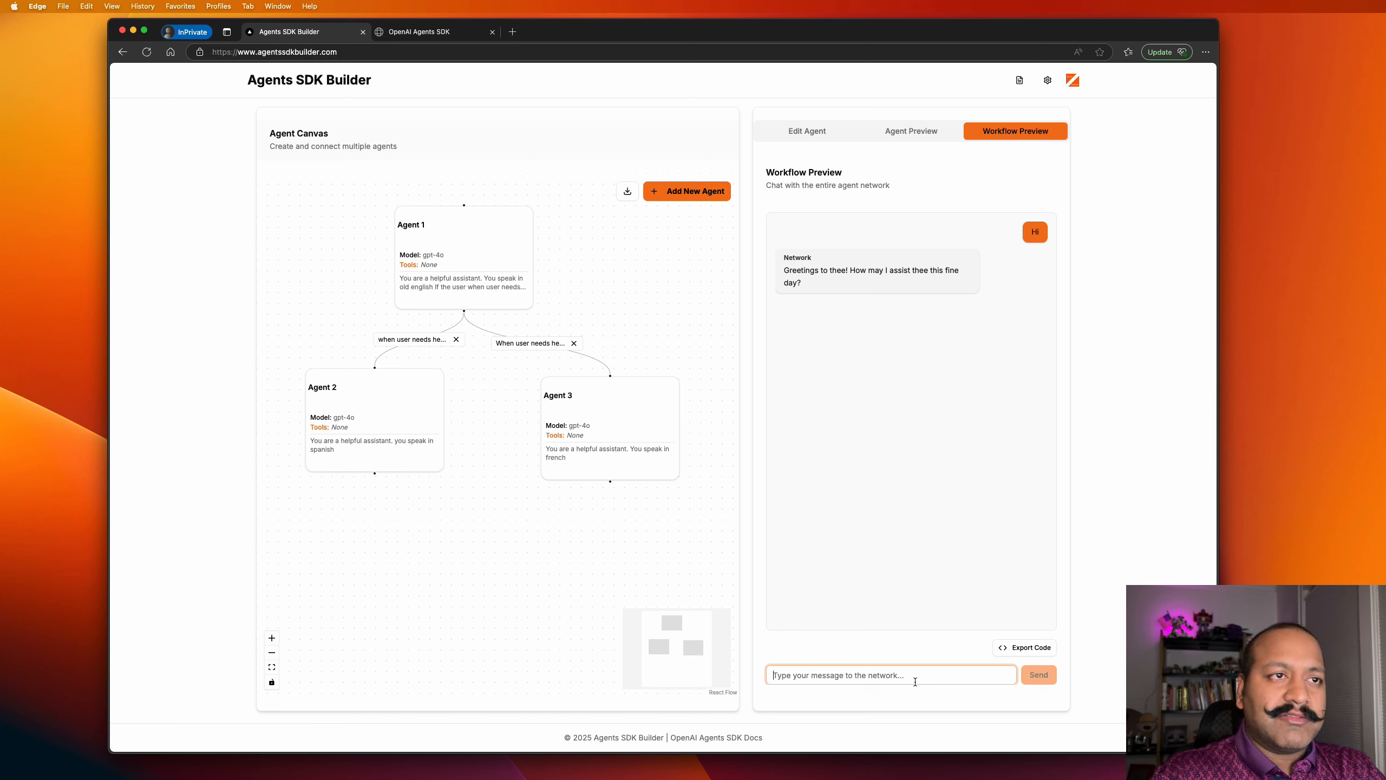
{"action": "type", "text": "say a joke"}
{"action": "key", "text": "Return"}
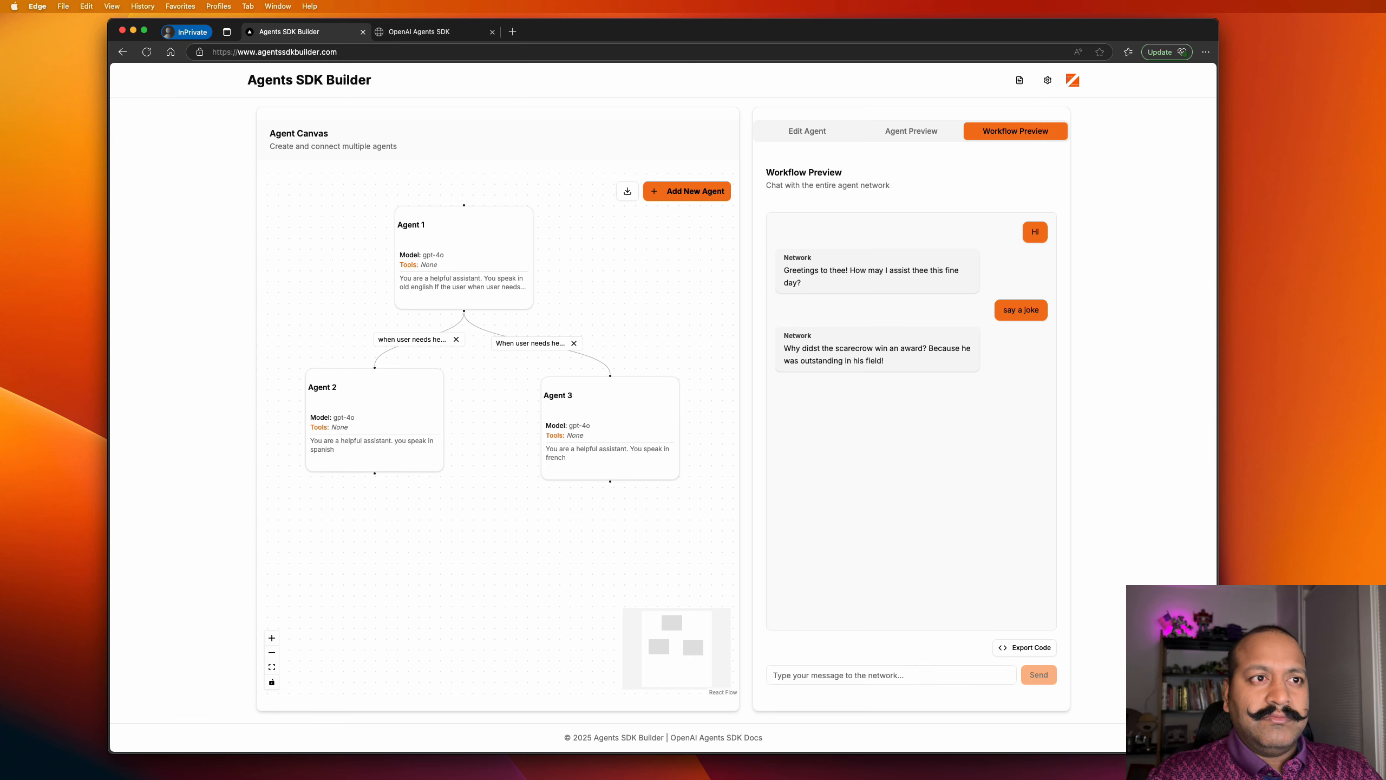
{"action": "type", "text": "in spanish"}
{"action": "key", "text": "Return"}
Send 'thanks in french now' and 'ok another joke in english', then bring up the OpenAI traces window.
{"action": "type", "text": "thanks in french now"}
{"action": "key", "text": "Return"}
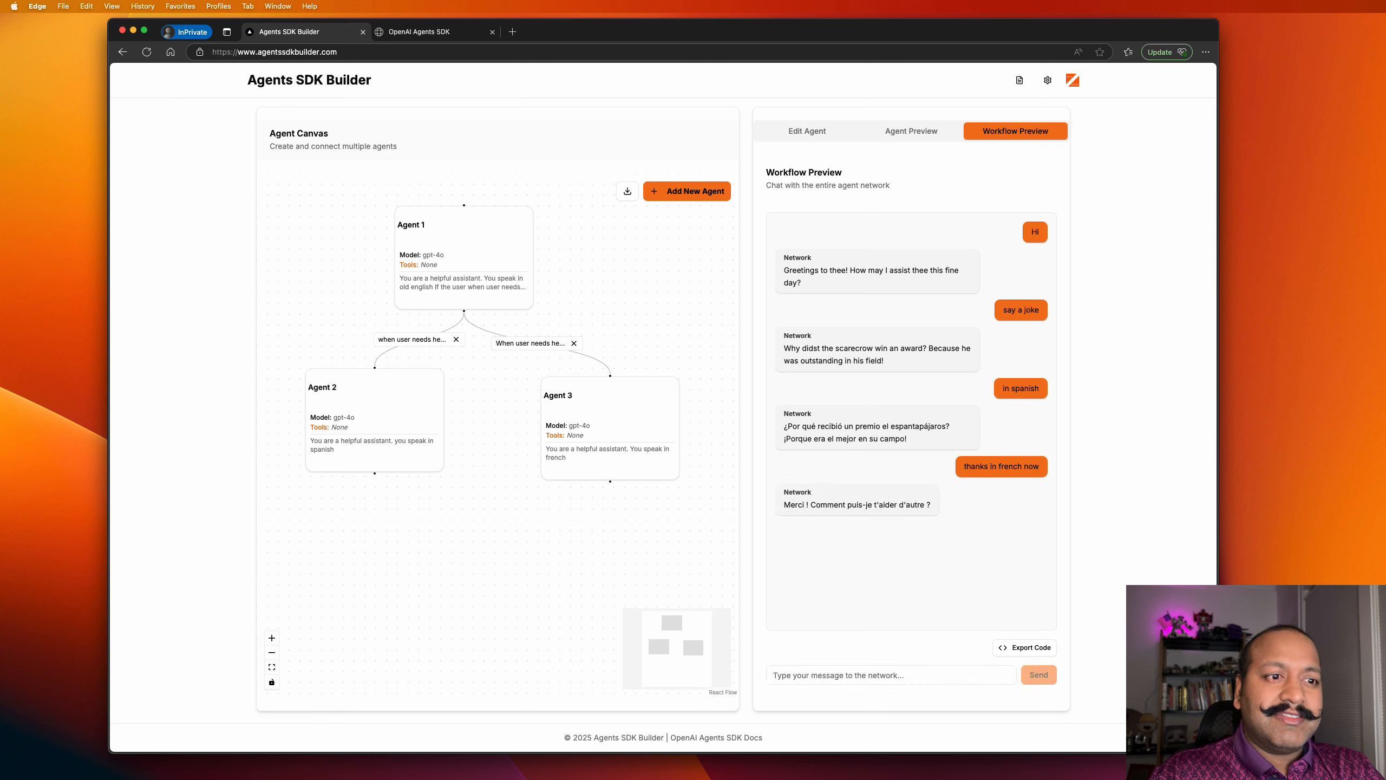
{"action": "type", "text": "ok another joke"}
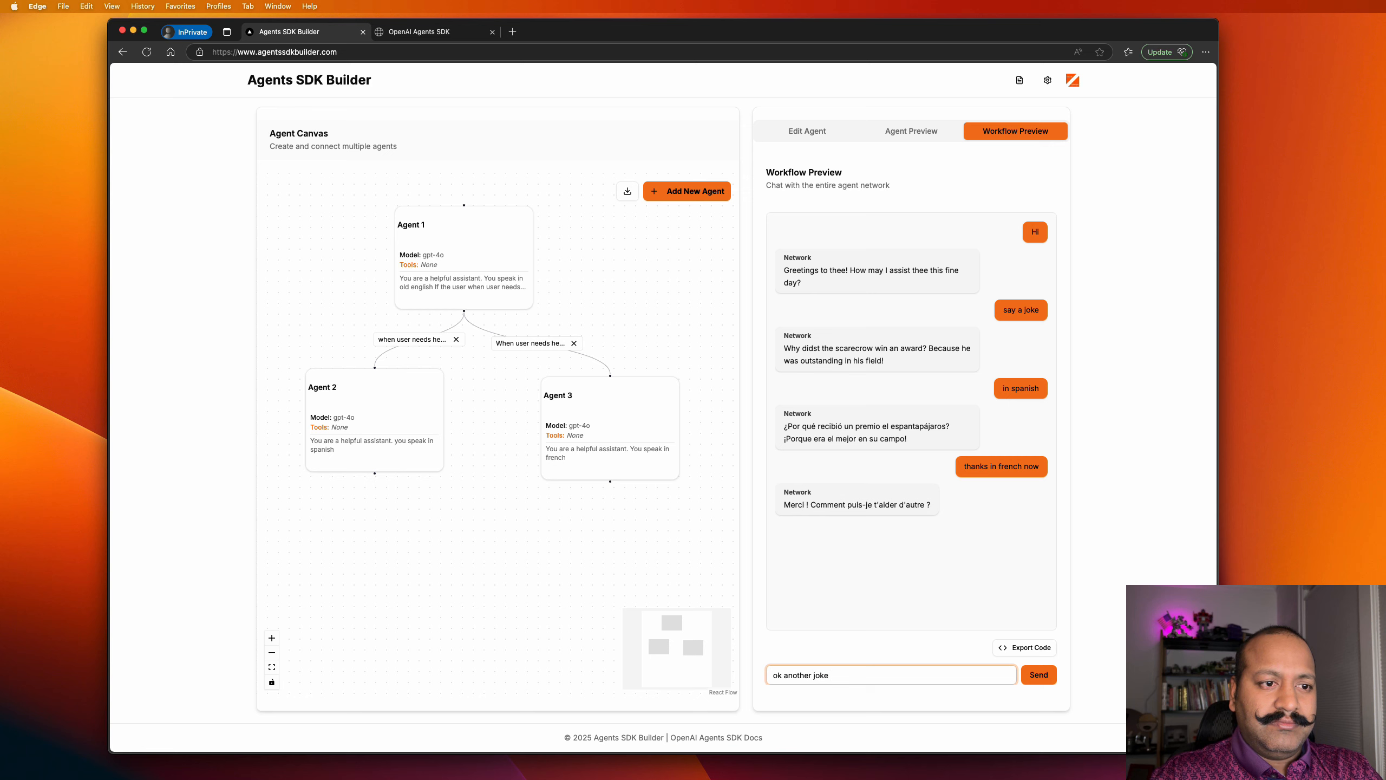
{"action": "type", "text": " in english"}
{"action": "key", "text": "Return"}
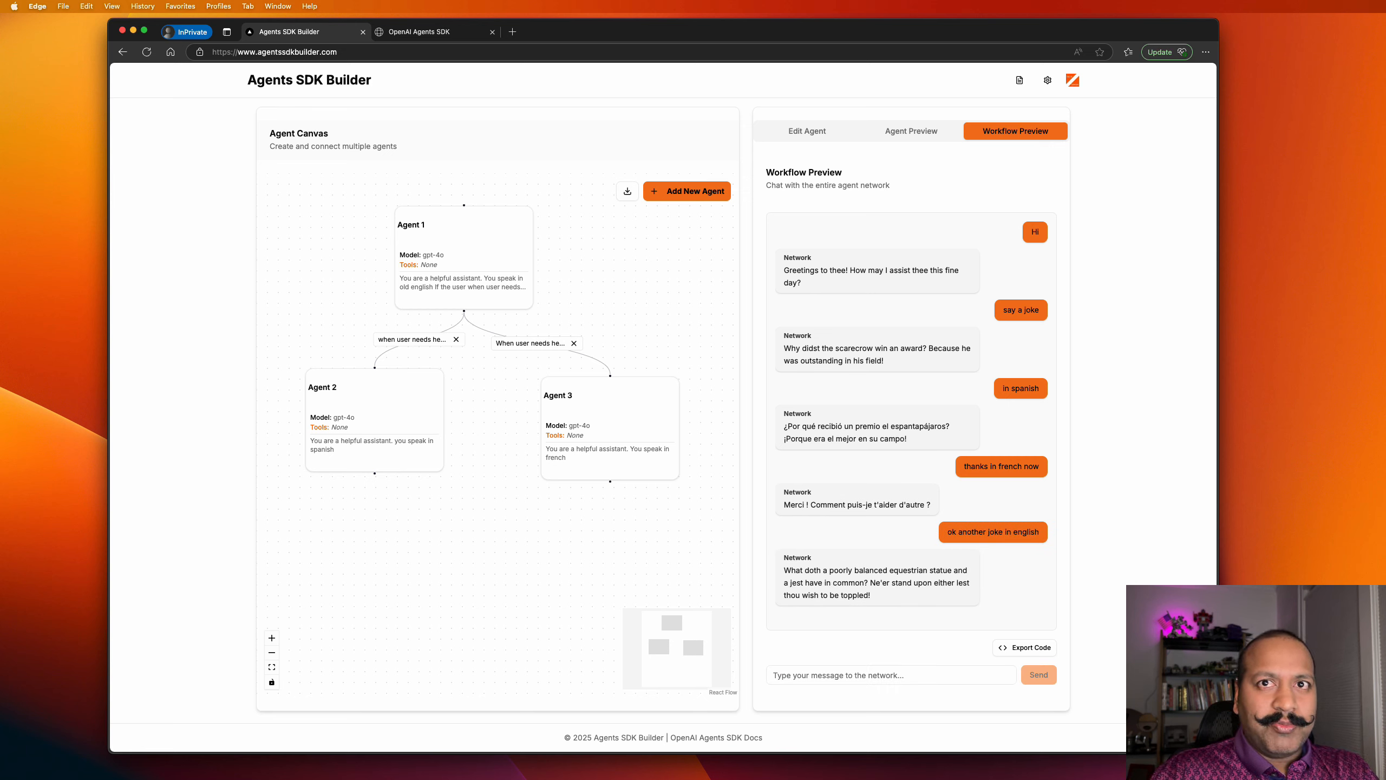
{"action": "key", "text": "super+grave"}
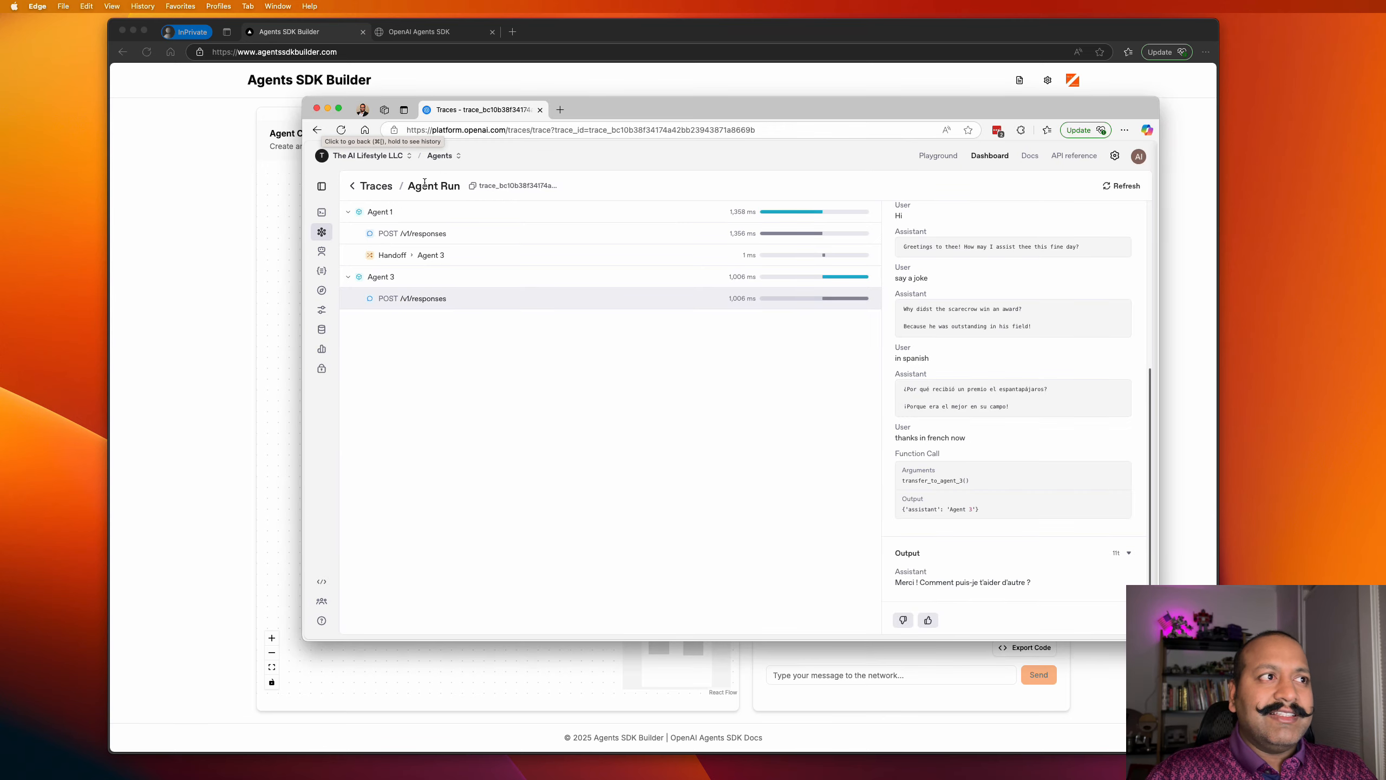
From the Traces list, open the second Agent Run trace and inspect its Handoff → Agent 3 span.
{"action": "left_click", "coordinate": [352, 185]}
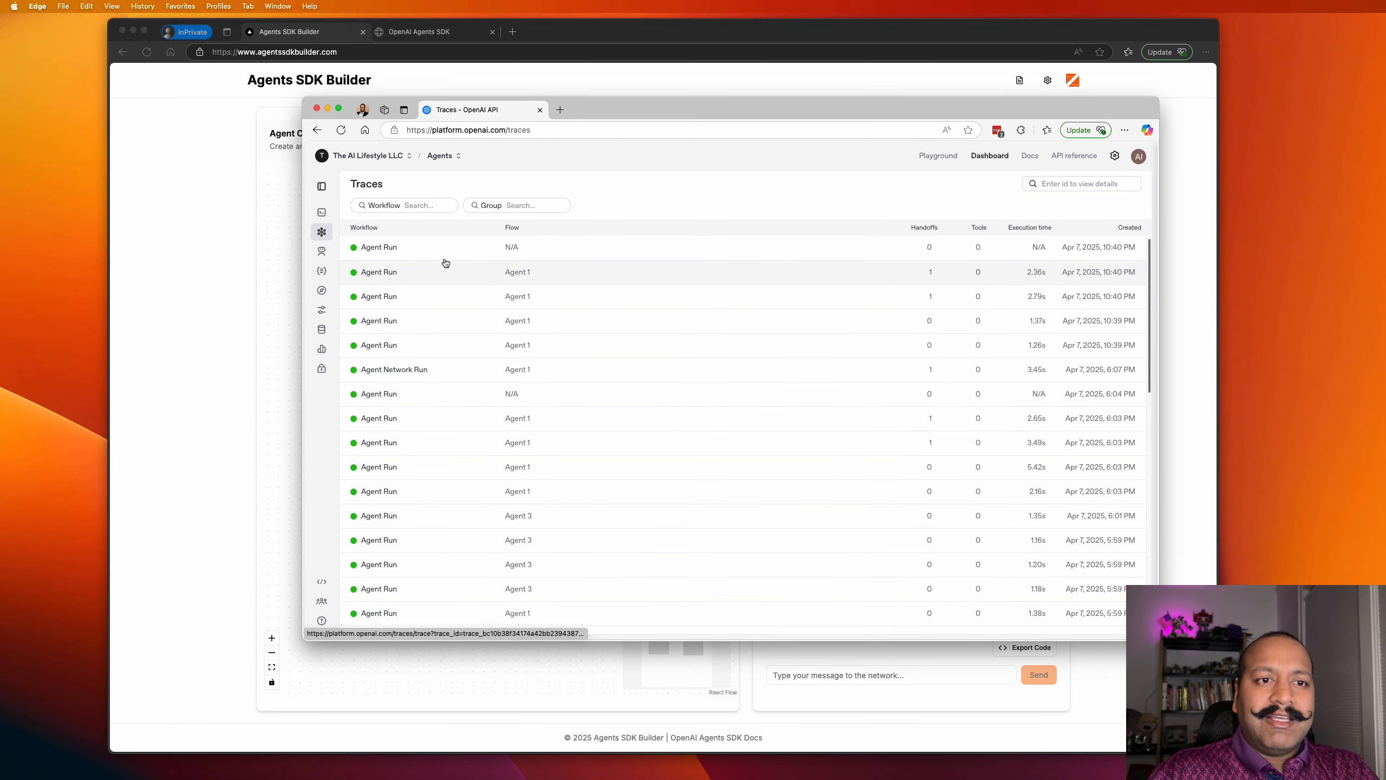
{"action": "left_click", "coordinate": [464, 275]}
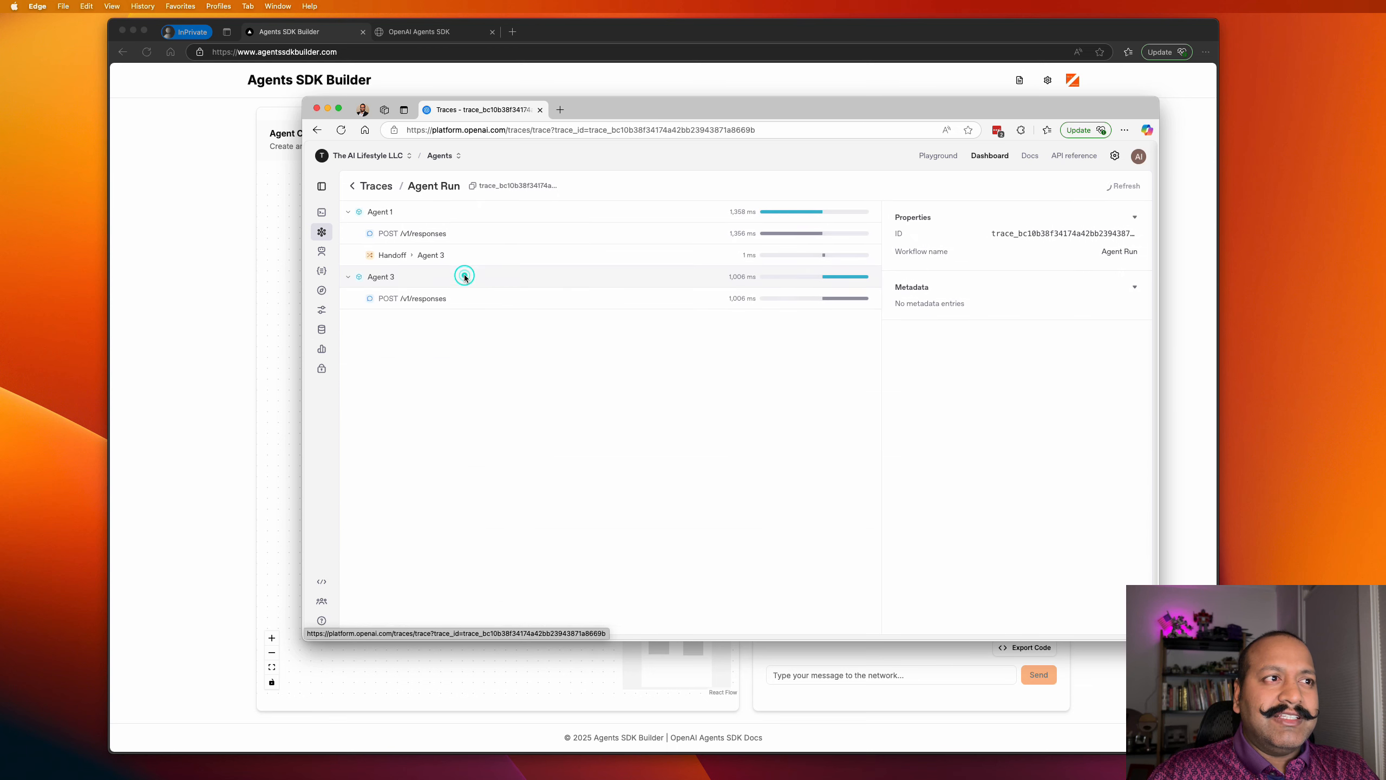
{"action": "left_click", "coordinate": [418, 259]}
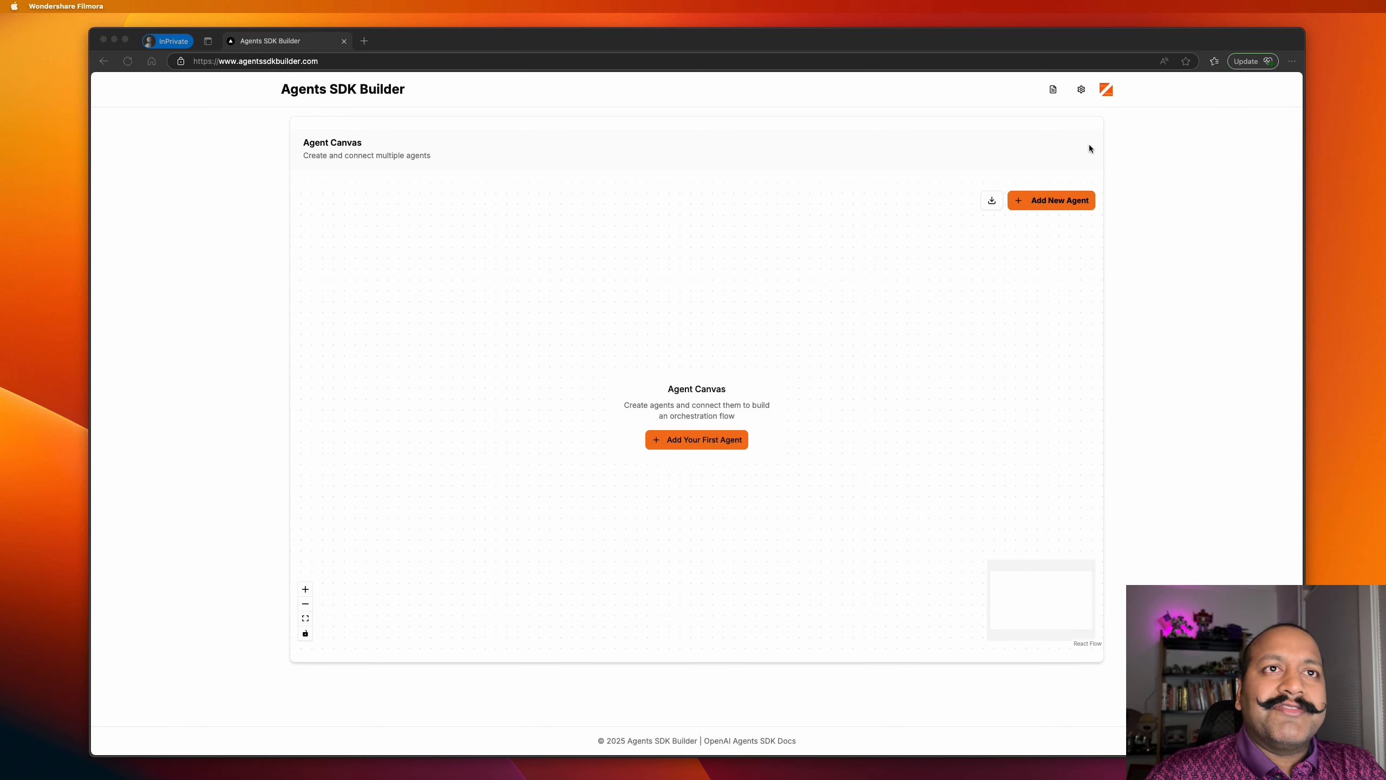
{"action": "left_click", "coordinate": [1053, 91]}
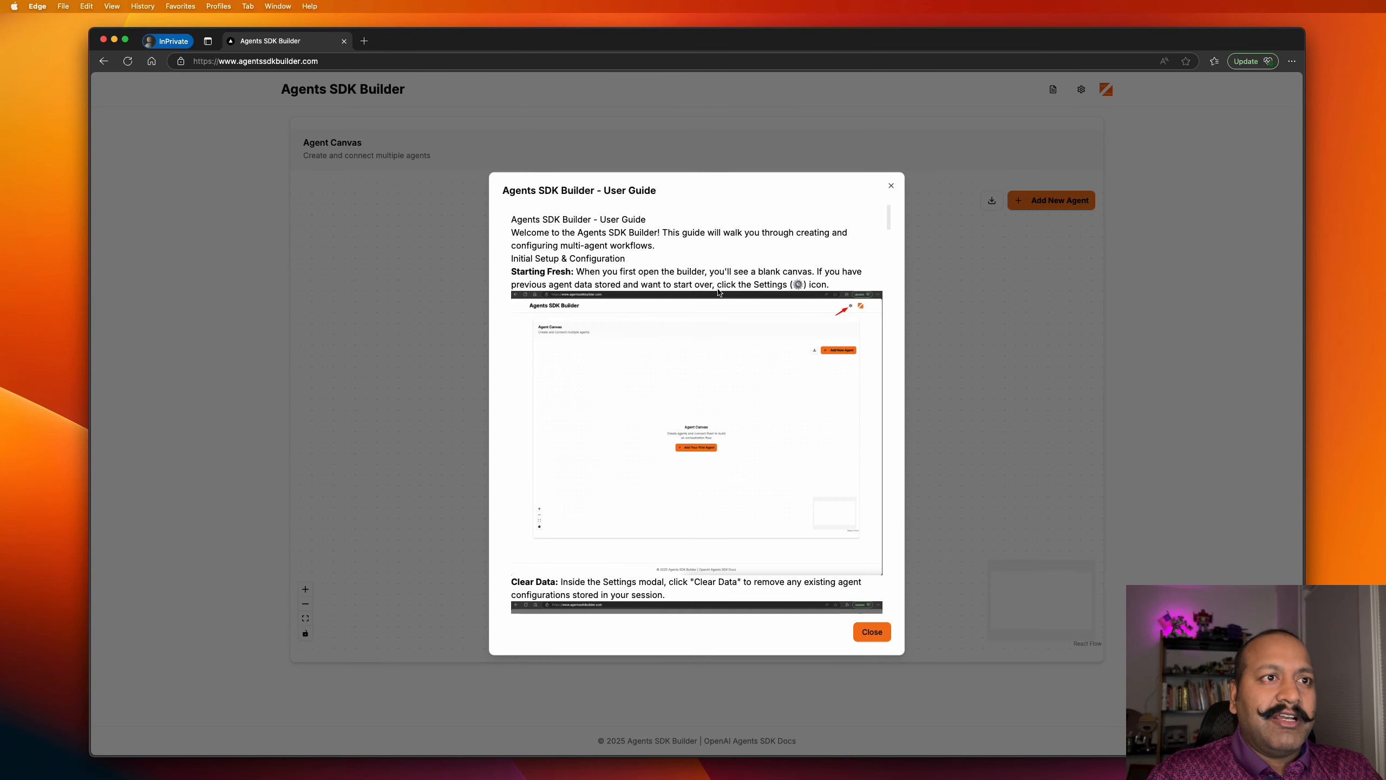
{"action": "scroll", "coordinate": [719, 284], "scroll_direction": "down", "scroll_amount": 10}
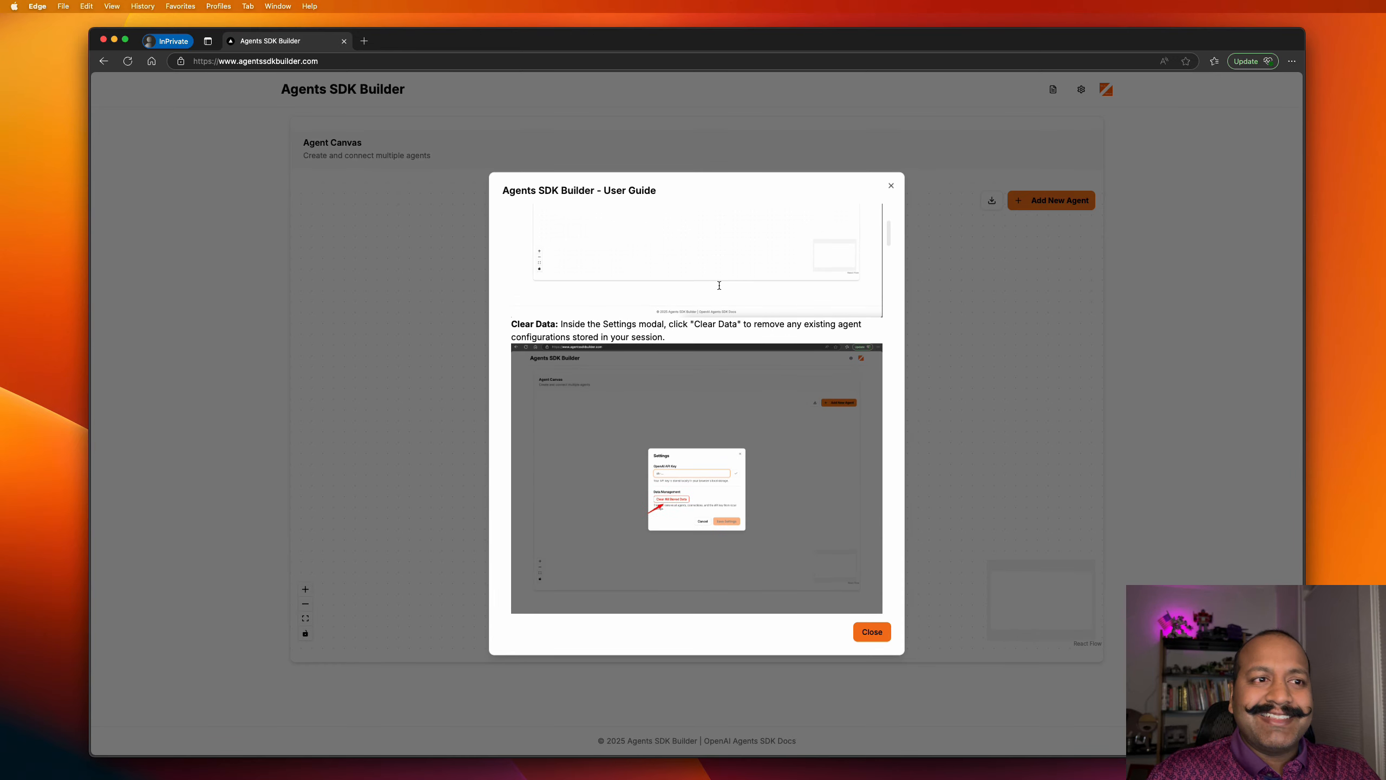
{"action": "left_click", "coordinate": [1146, 230]}
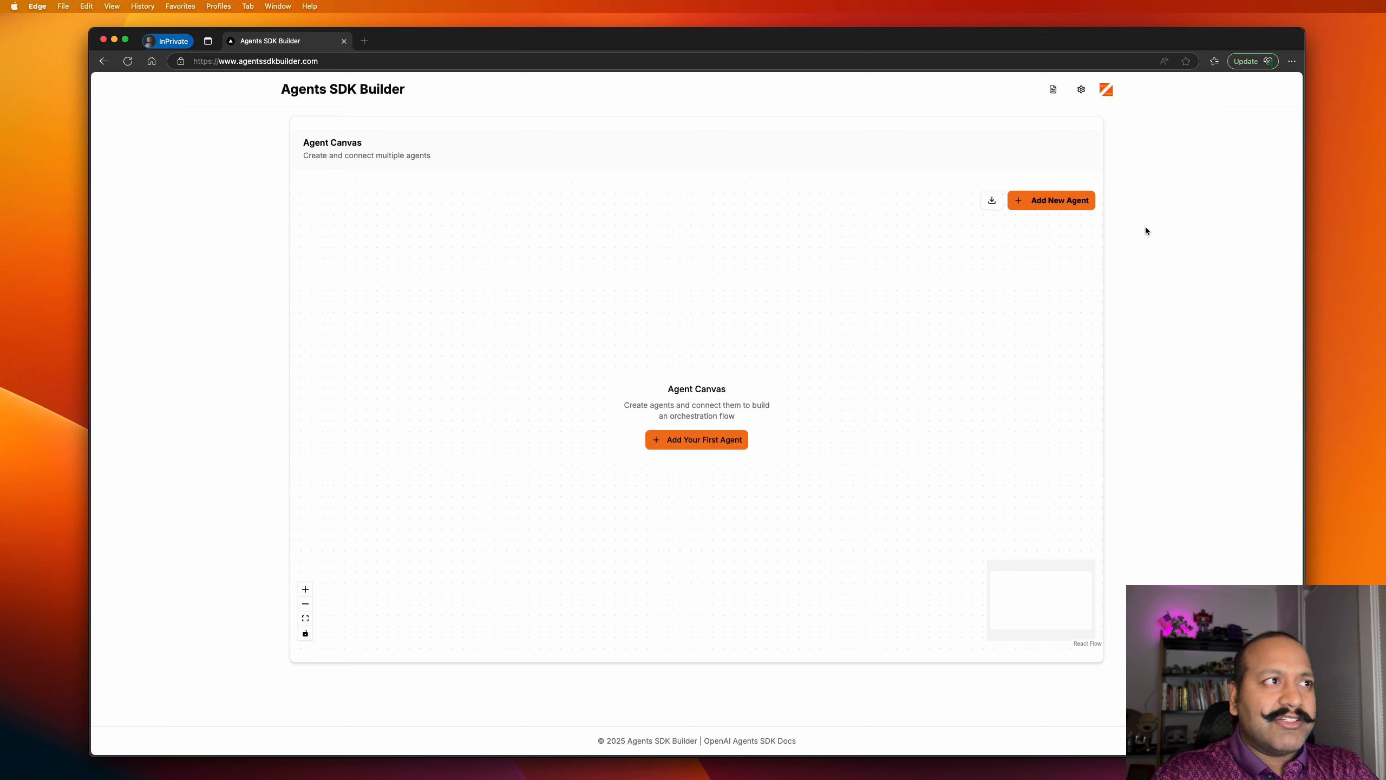
Paste the OpenAI API key into the builder settings, validate it, and save.
{"action": "left_click", "coordinate": [1083, 89]}
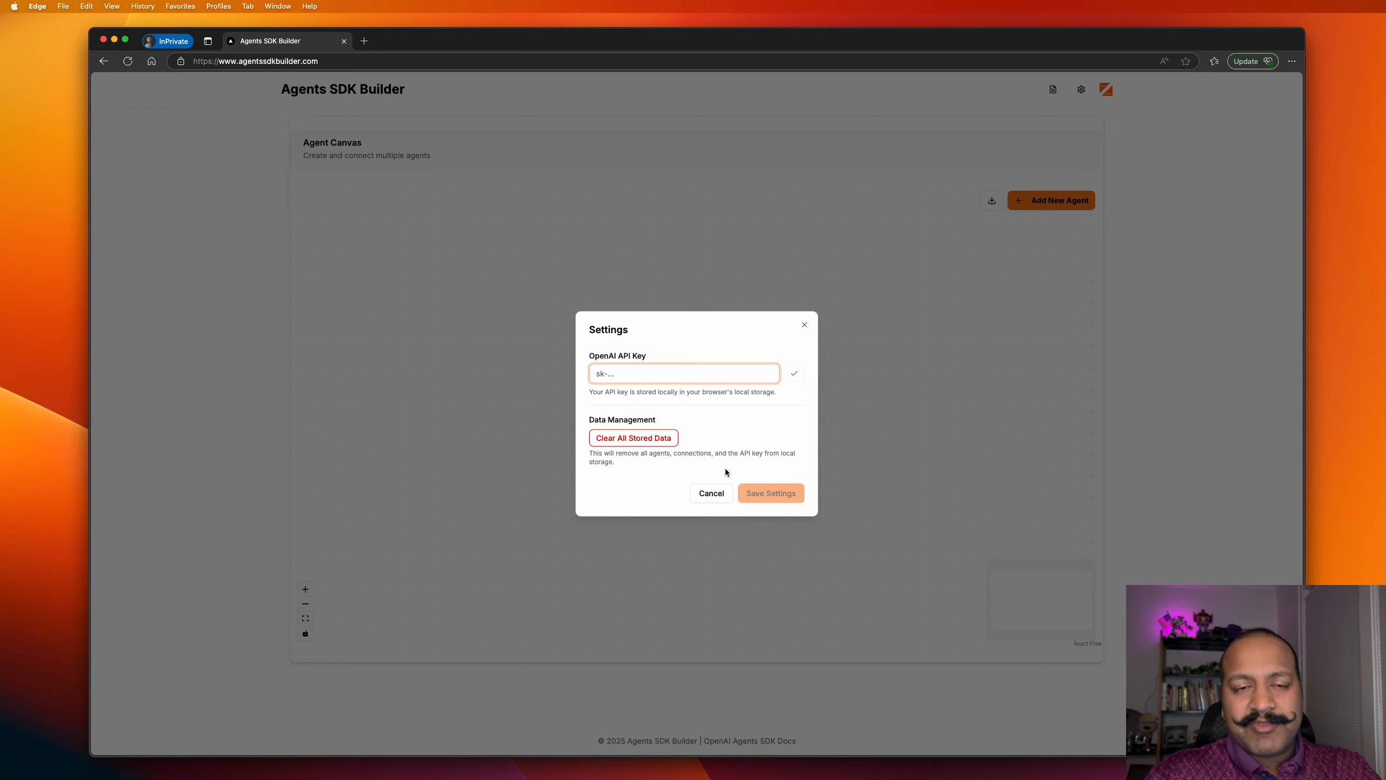
{"action": "key", "text": "super+Tab"}
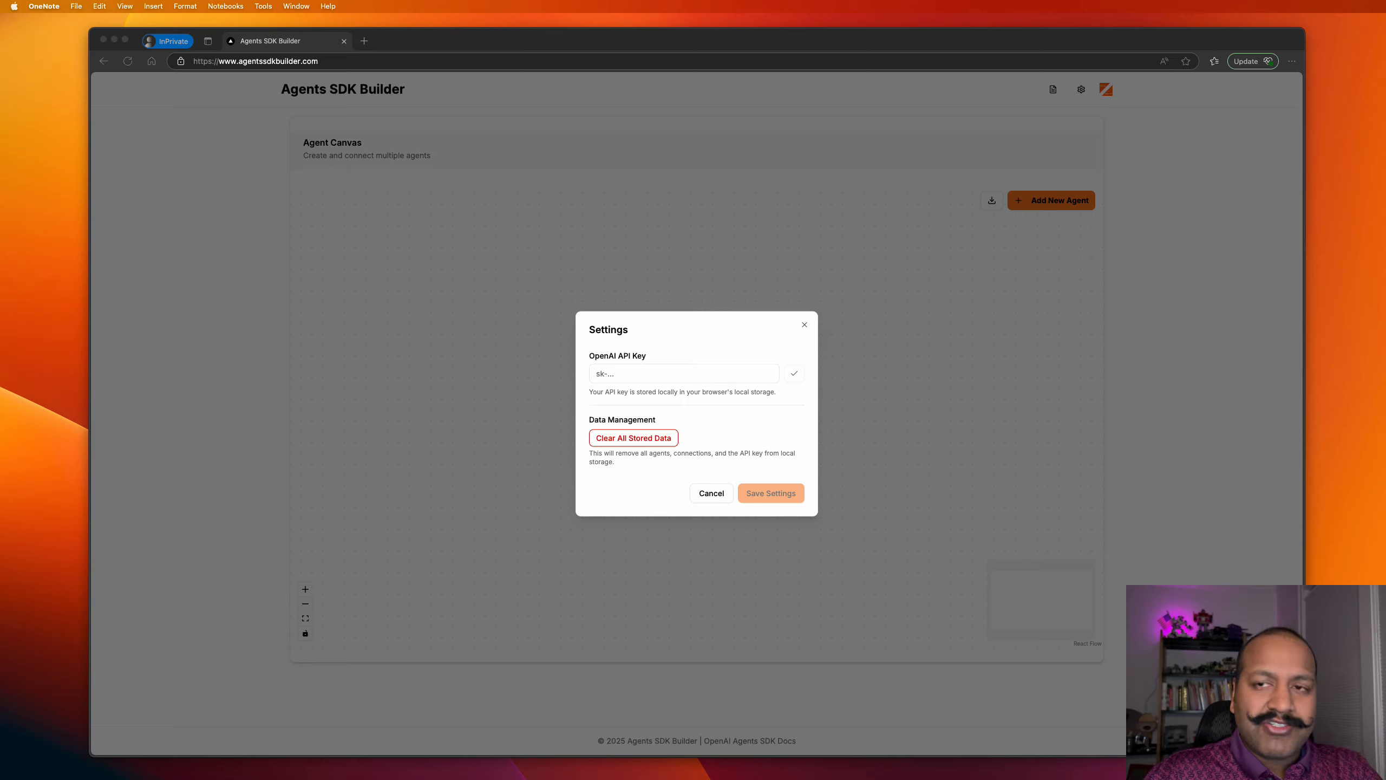
{"action": "left_click", "coordinate": [718, 374]}
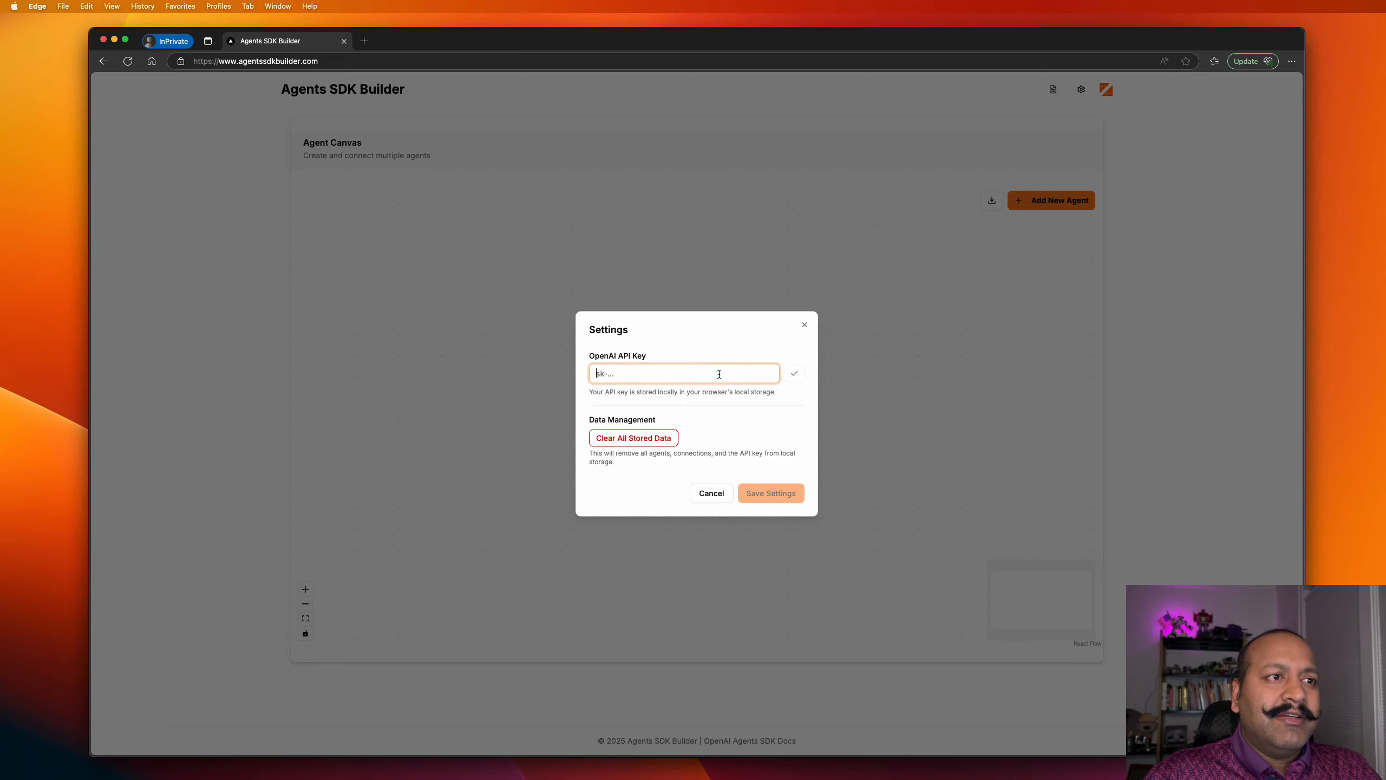
{"action": "key", "text": "super+v"}
{"action": "left_click", "coordinate": [794, 375]}
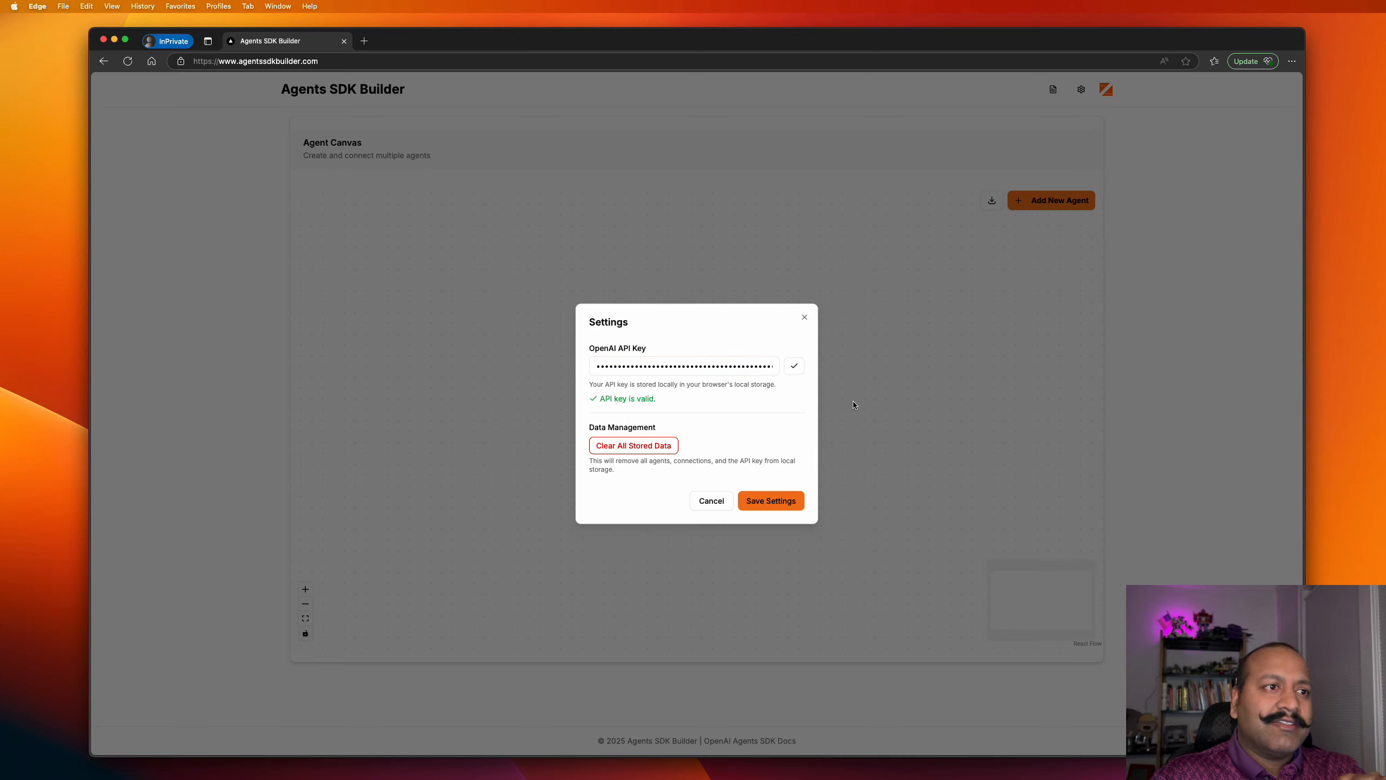
{"action": "left_click", "coordinate": [786, 500]}
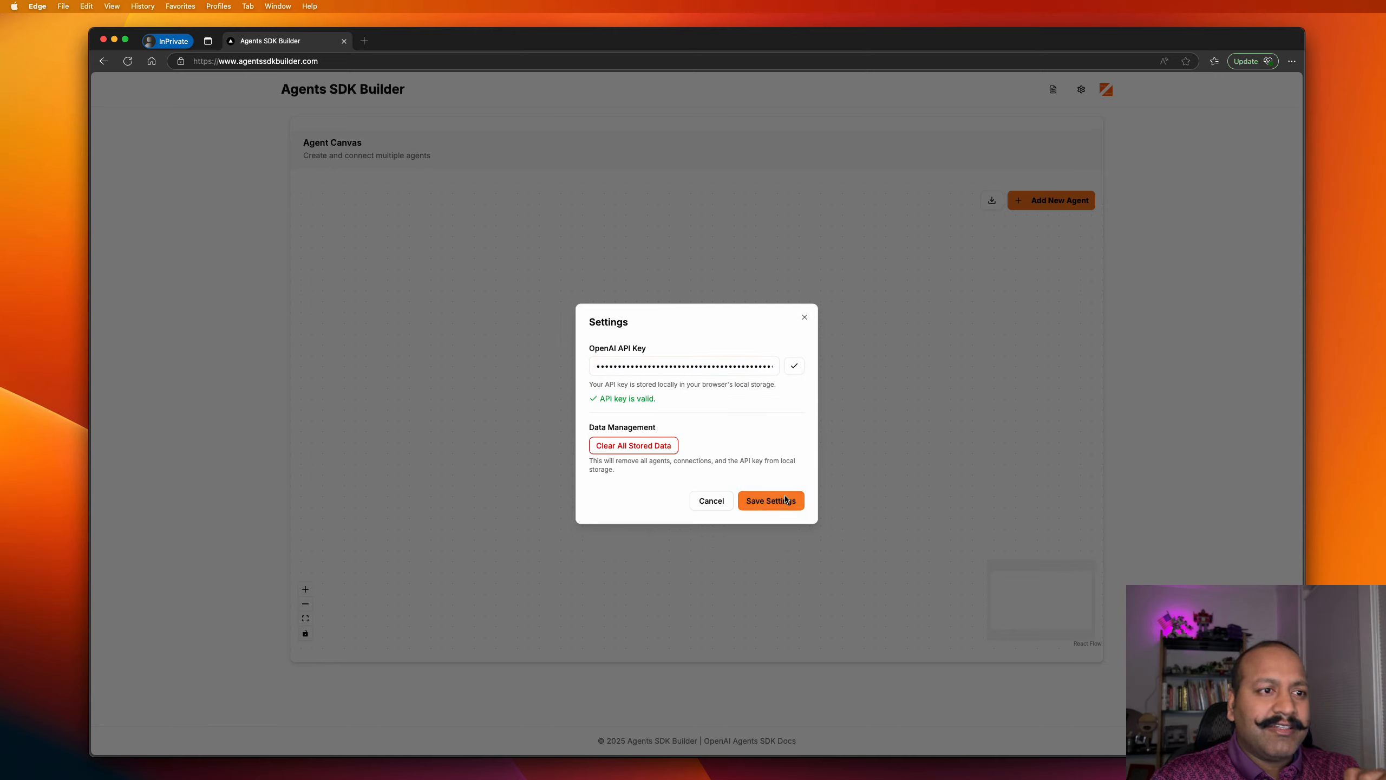
{"action": "left_click", "coordinate": [804, 326]}
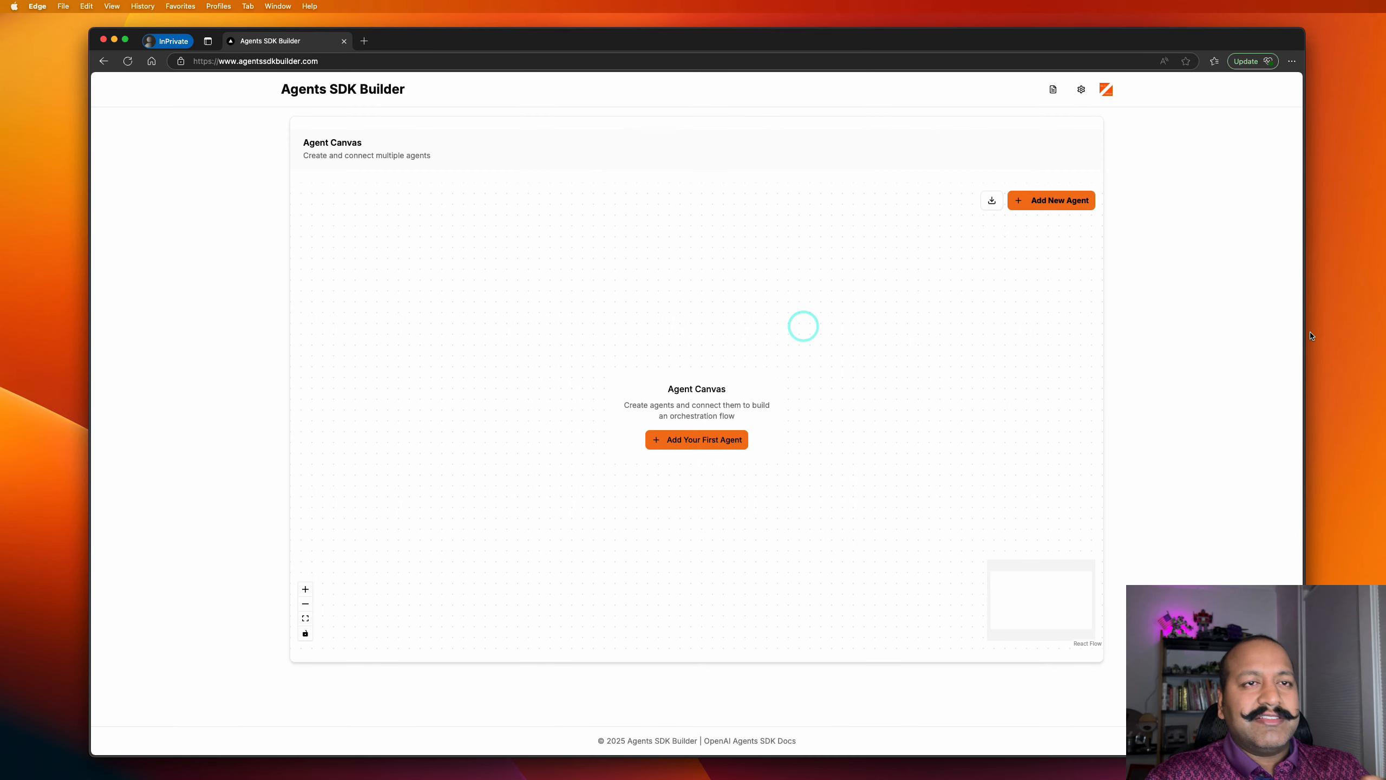
Add Agent 1 to the canvas, keeping GPT-4o as its model, and bring up the tool type list.
{"action": "left_click", "coordinate": [1022, 203]}
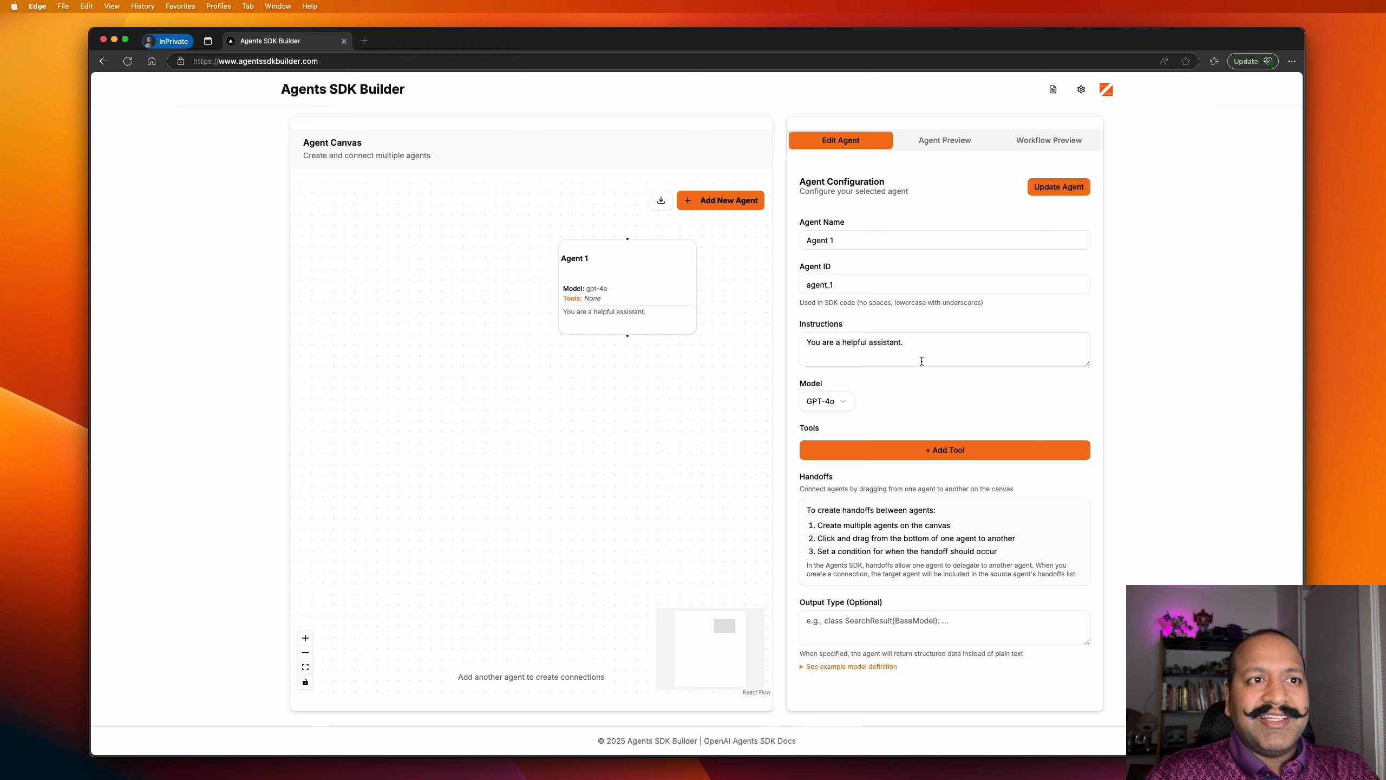
{"action": "left_click", "coordinate": [843, 404]}
{"action": "left_click", "coordinate": [843, 404]}
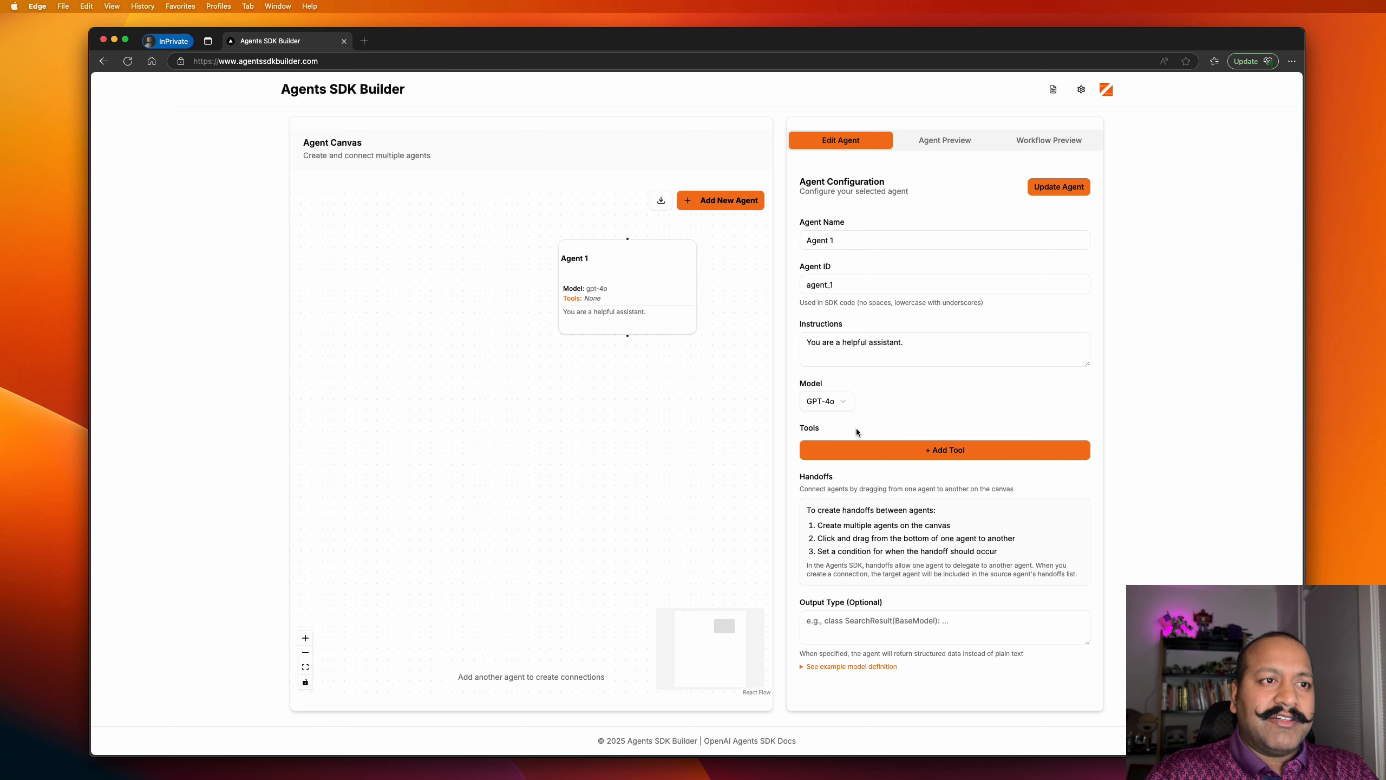
{"action": "left_click", "coordinate": [856, 450]}
{"action": "left_click", "coordinate": [726, 416]}
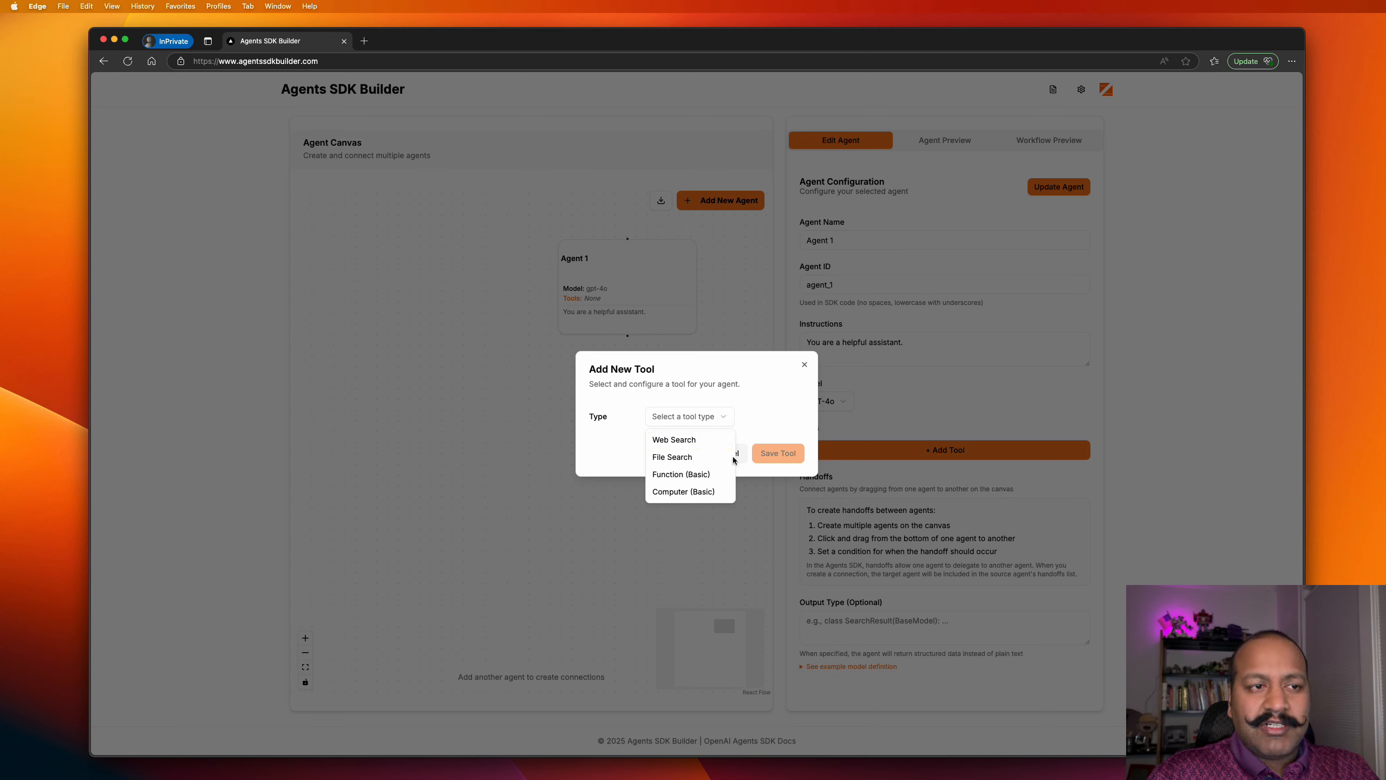
Try the Web Search tool type and cancel it, then select File Search in a new tool form.
{"action": "left_click", "coordinate": [683, 441]}
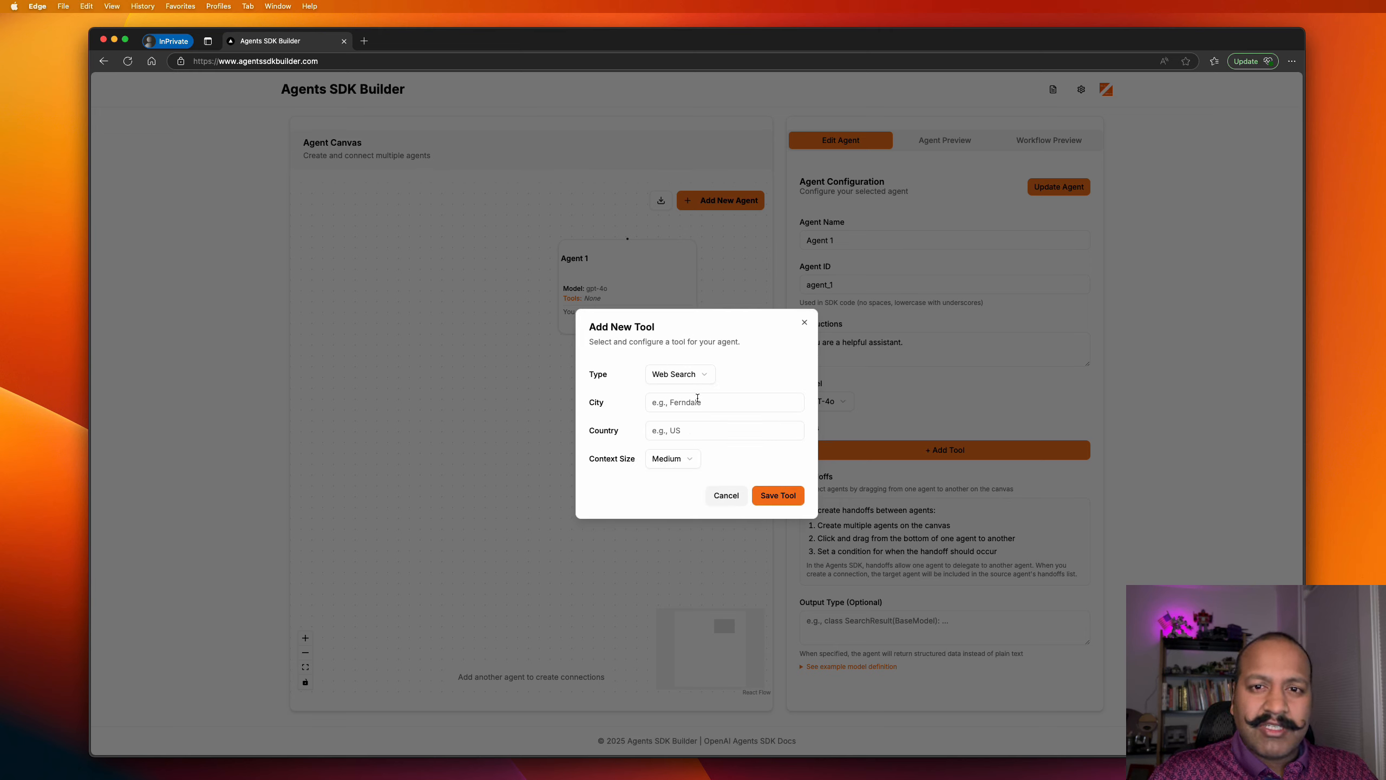
{"action": "left_click", "coordinate": [727, 496]}
{"action": "left_click", "coordinate": [847, 449]}
{"action": "left_click", "coordinate": [720, 423]}
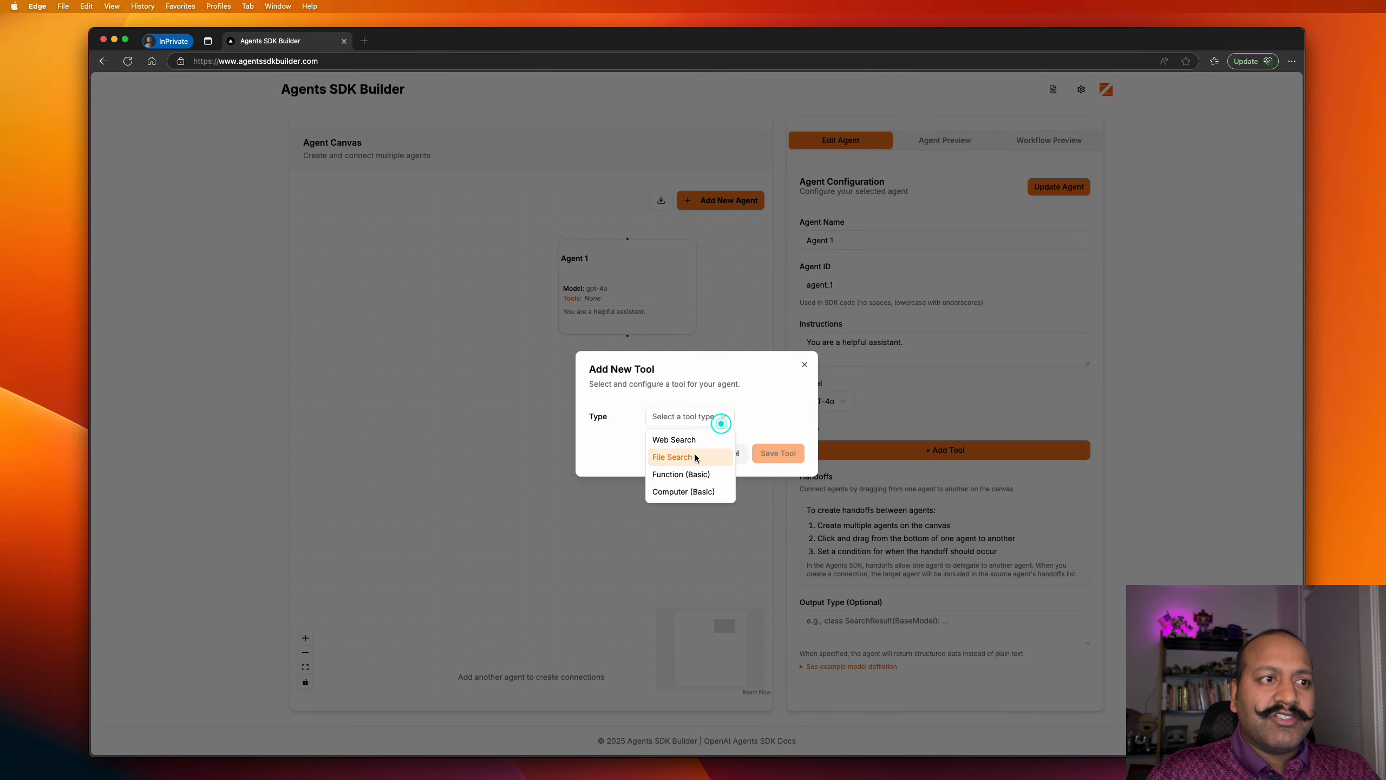
{"action": "left_click", "coordinate": [696, 458]}
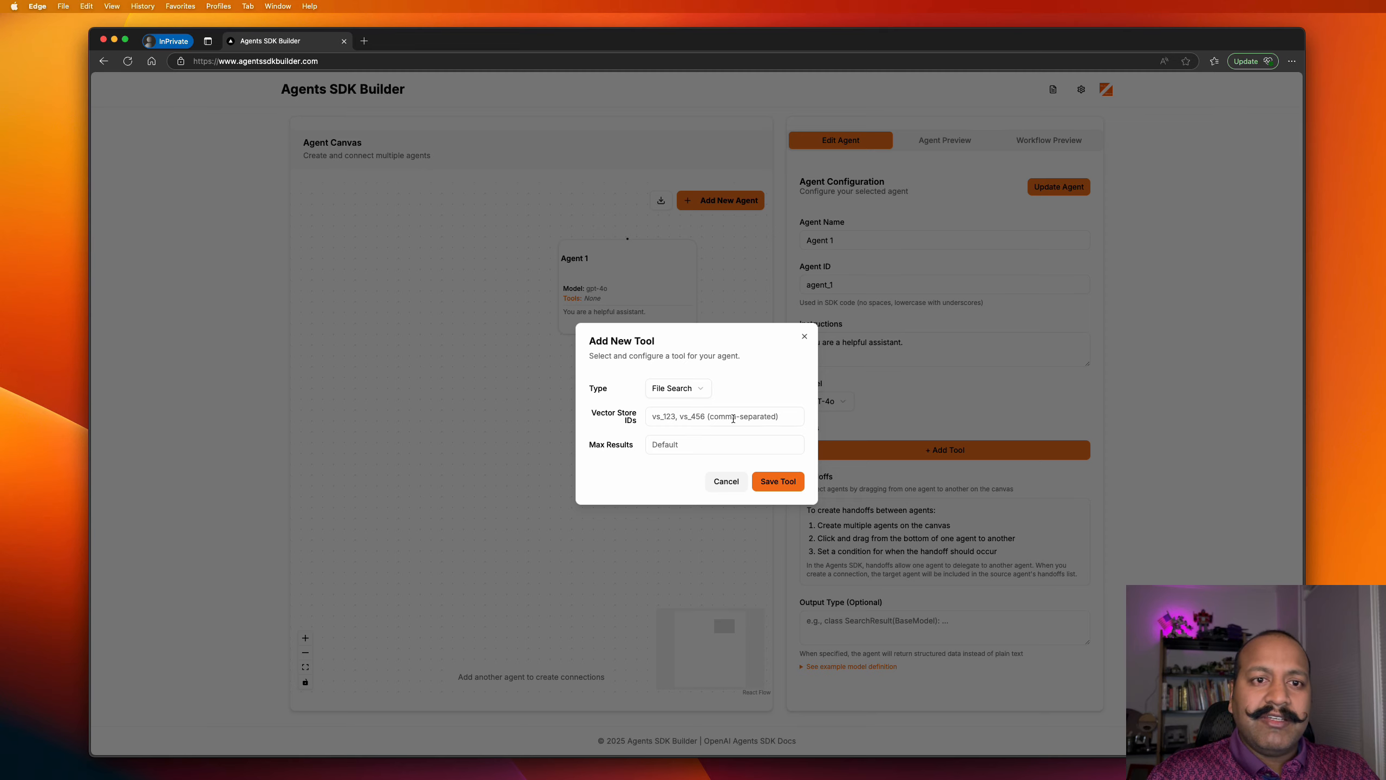
Drop the File Search tool and save Agent 1's instructions ending 'You speak in old english'.
{"action": "left_click", "coordinate": [720, 482]}
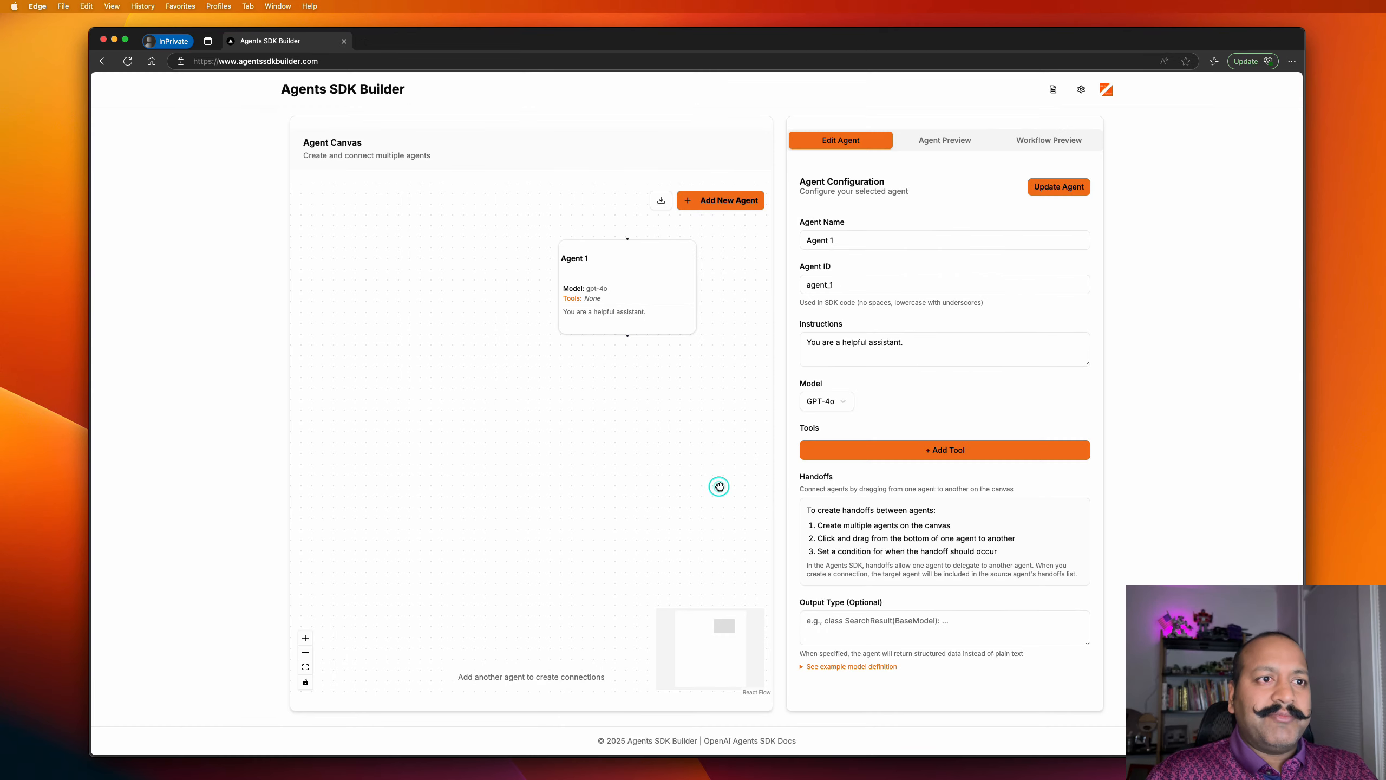
{"action": "left_click", "coordinate": [928, 352]}
{"action": "type", "text": "Yo"}
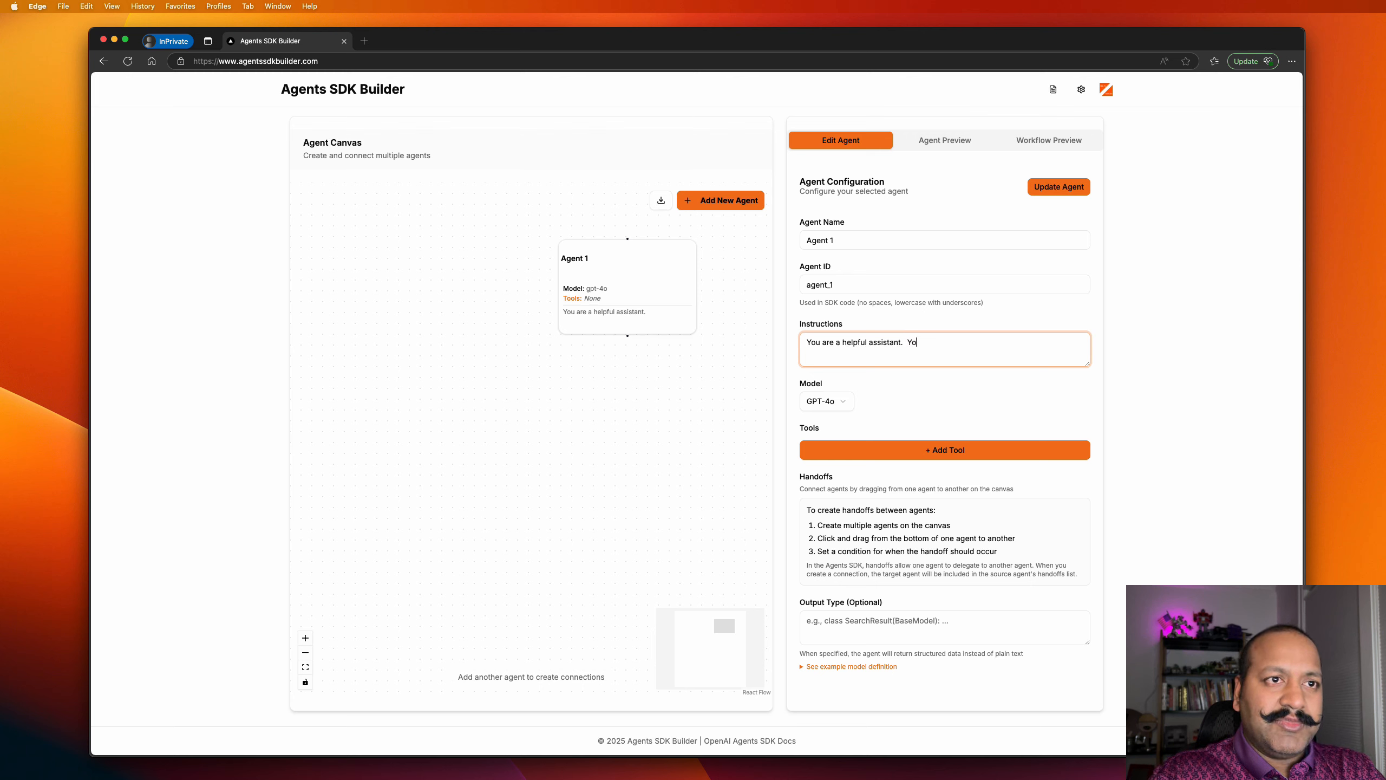
{"action": "type", "text": "u speak in "}
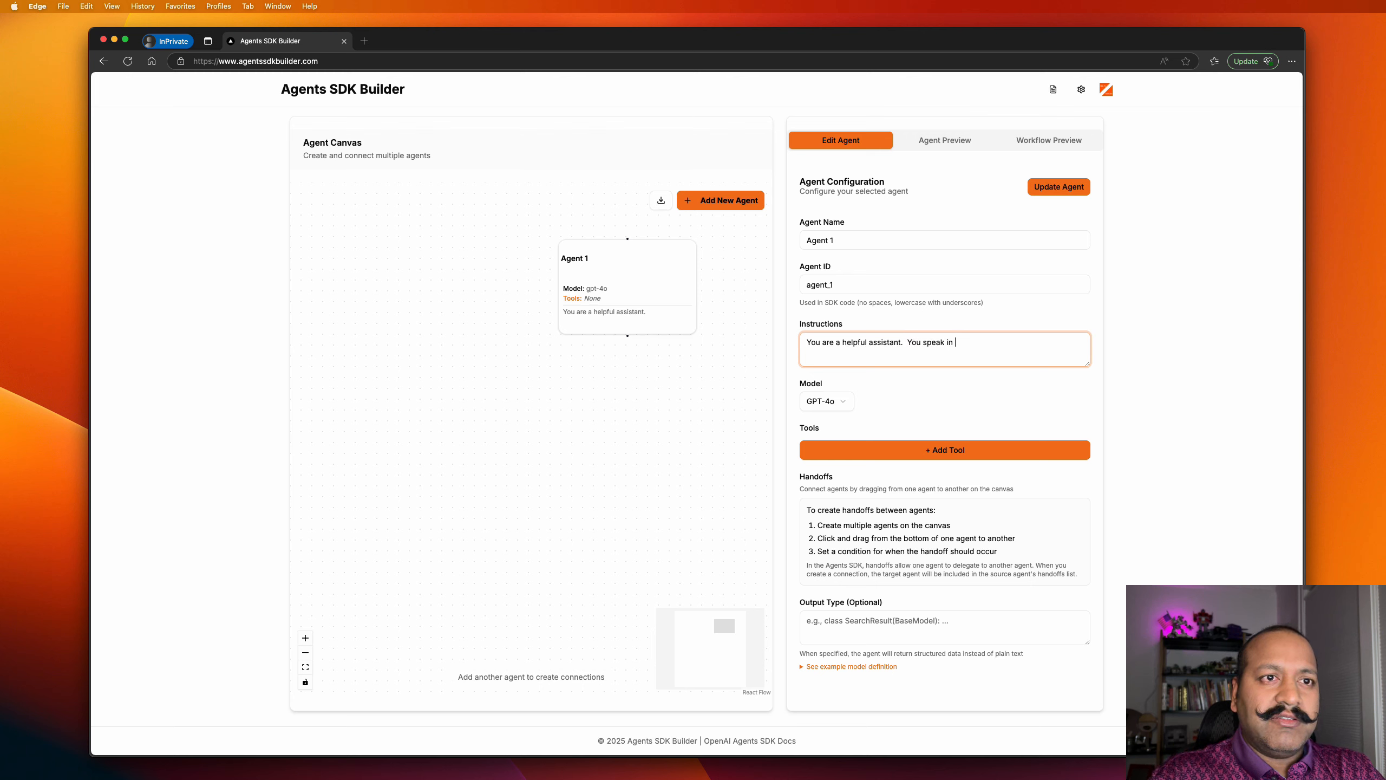
{"action": "type", "text": "old english"}
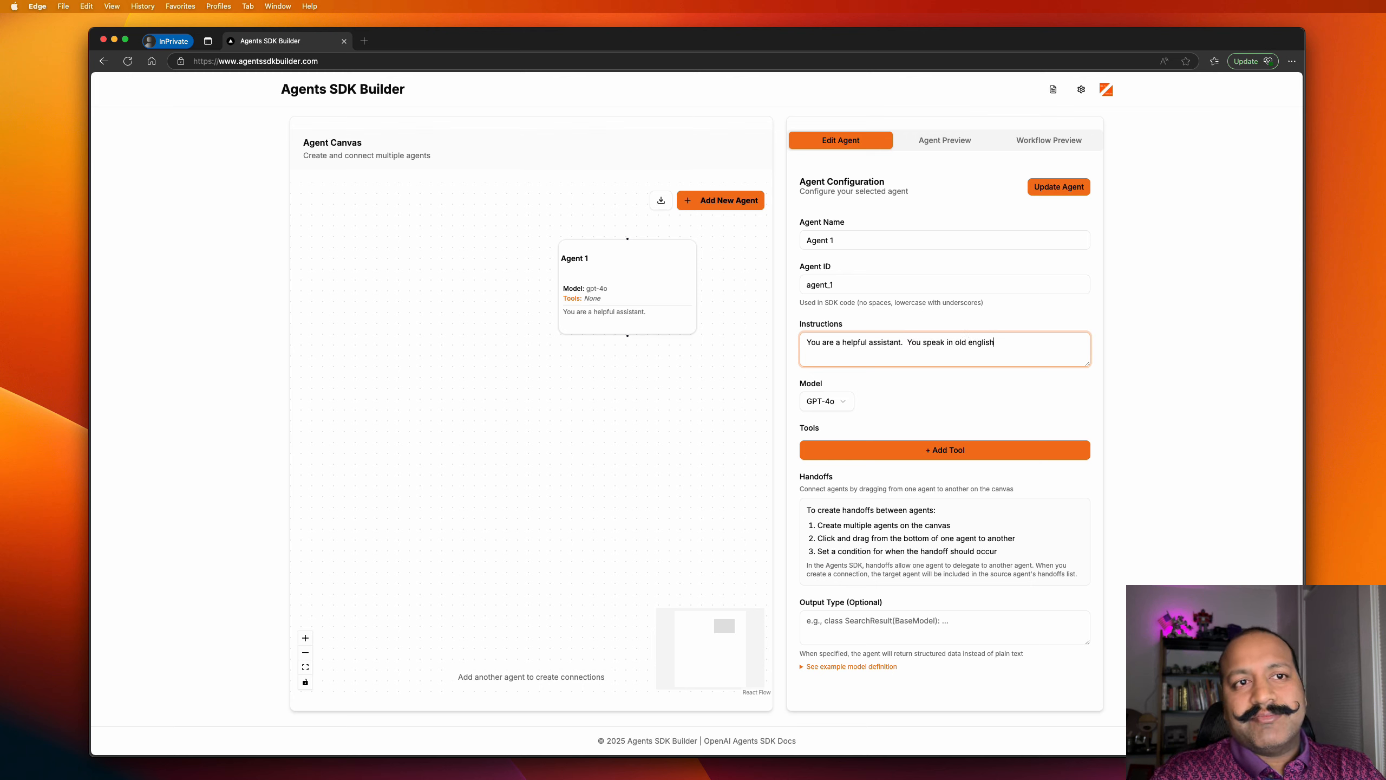
{"action": "left_click", "coordinate": [906, 342]}
{"action": "key", "text": "BackSpace"}
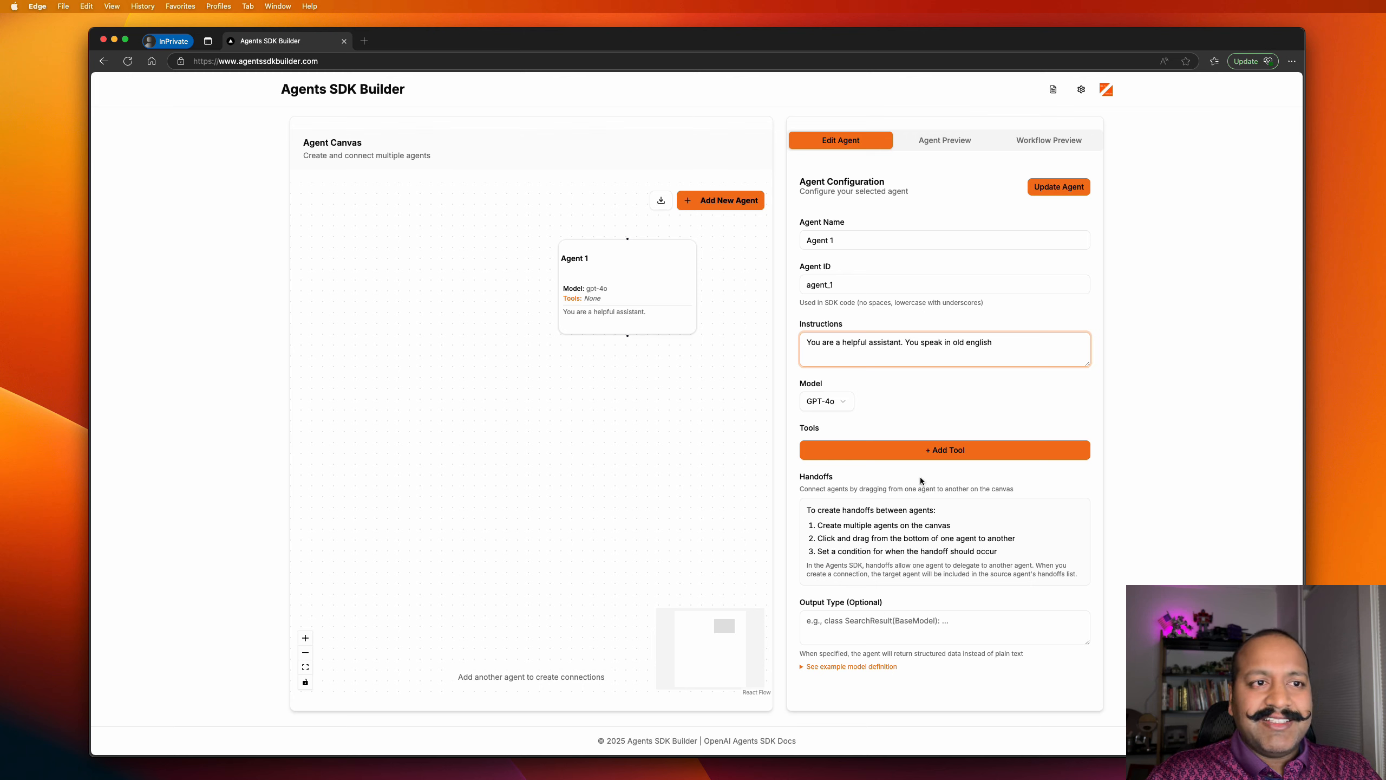
{"action": "left_click", "coordinate": [1059, 187]}
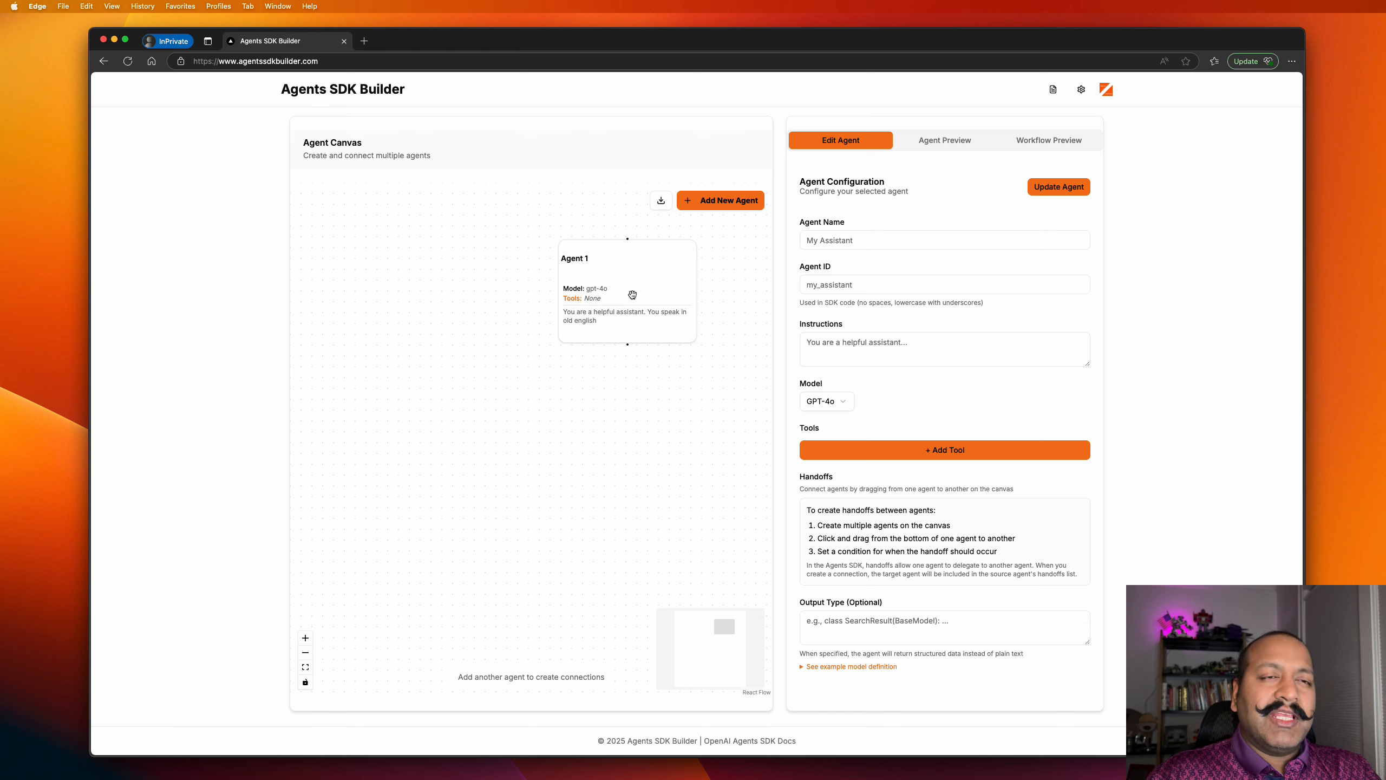
In Agent Preview, select Agent 1 and send it 'hi' to get an old-English reply.
{"action": "left_click", "coordinate": [931, 143]}
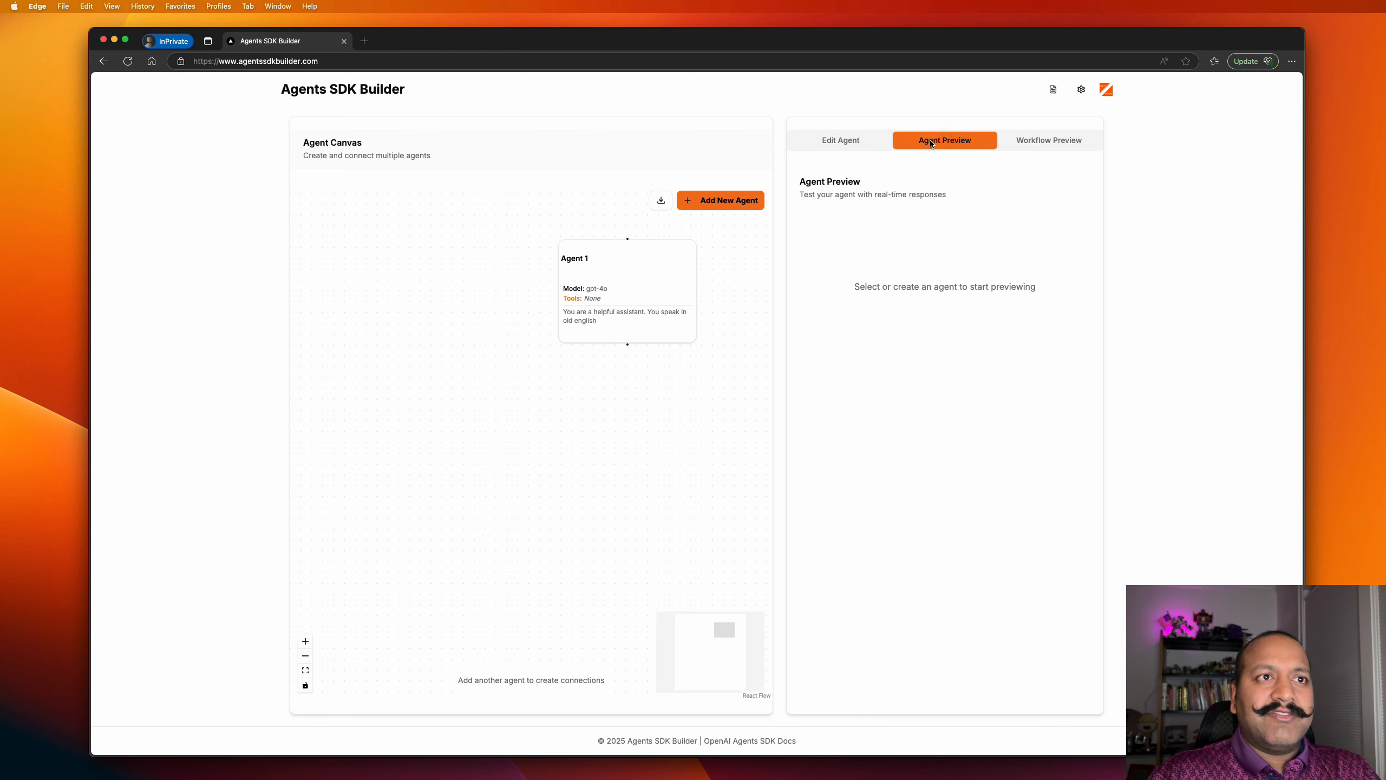
{"action": "left_click", "coordinate": [673, 276]}
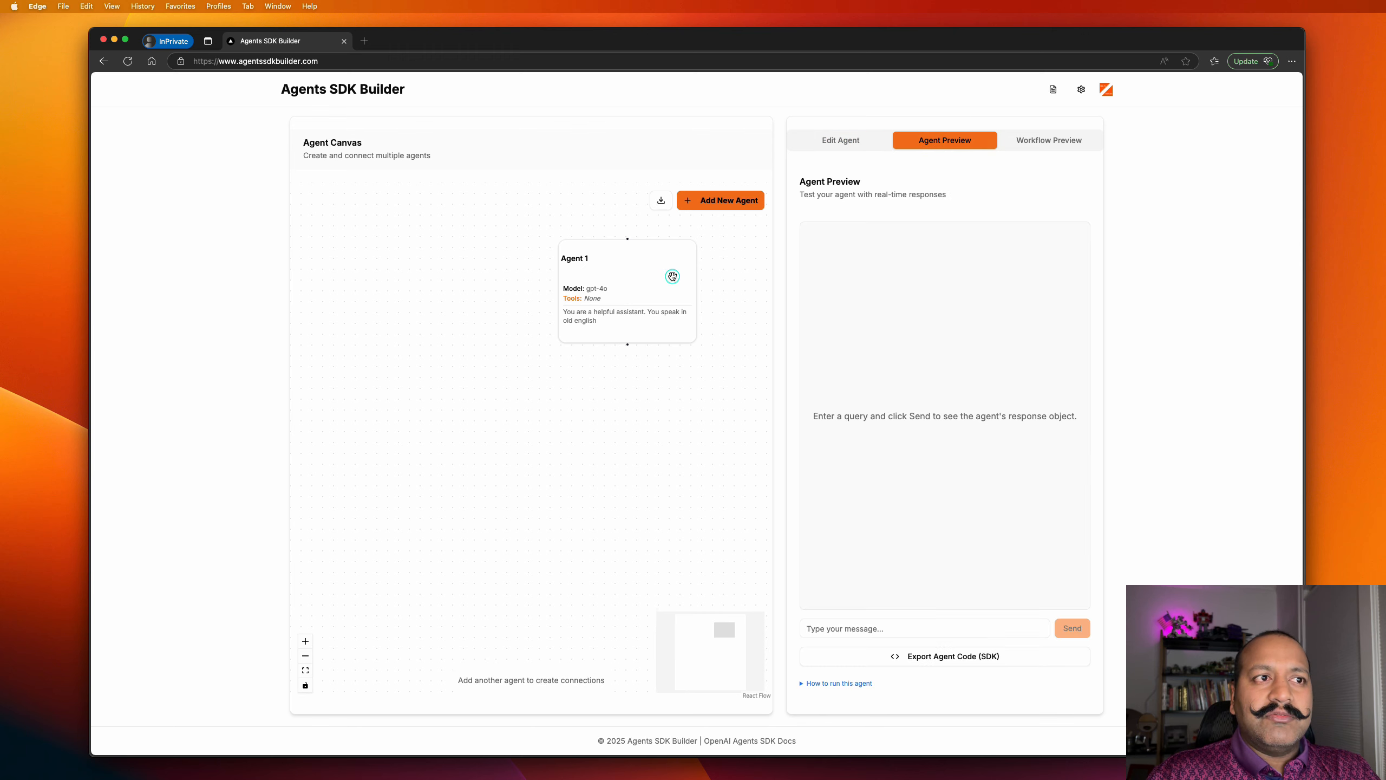
{"action": "left_click", "coordinate": [952, 628]}
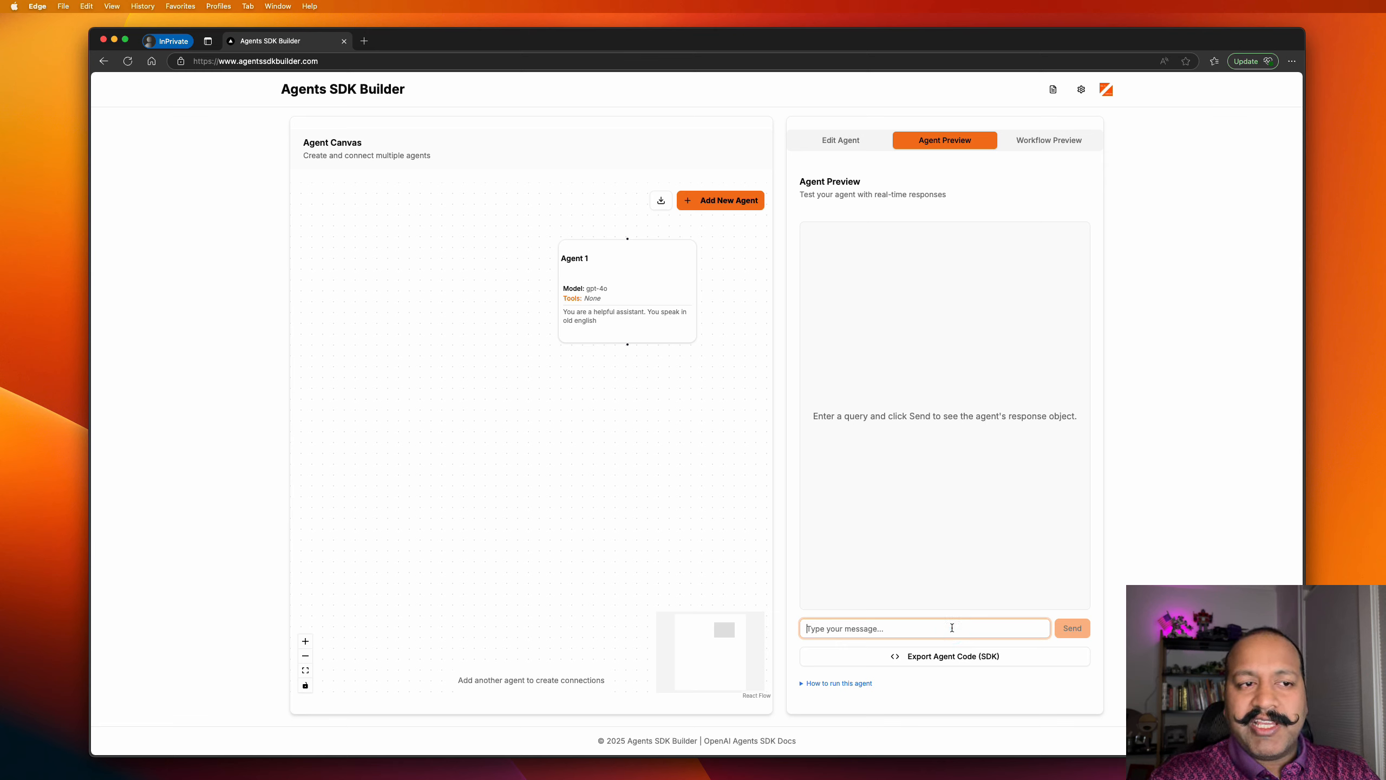
{"action": "type", "text": "hi"}
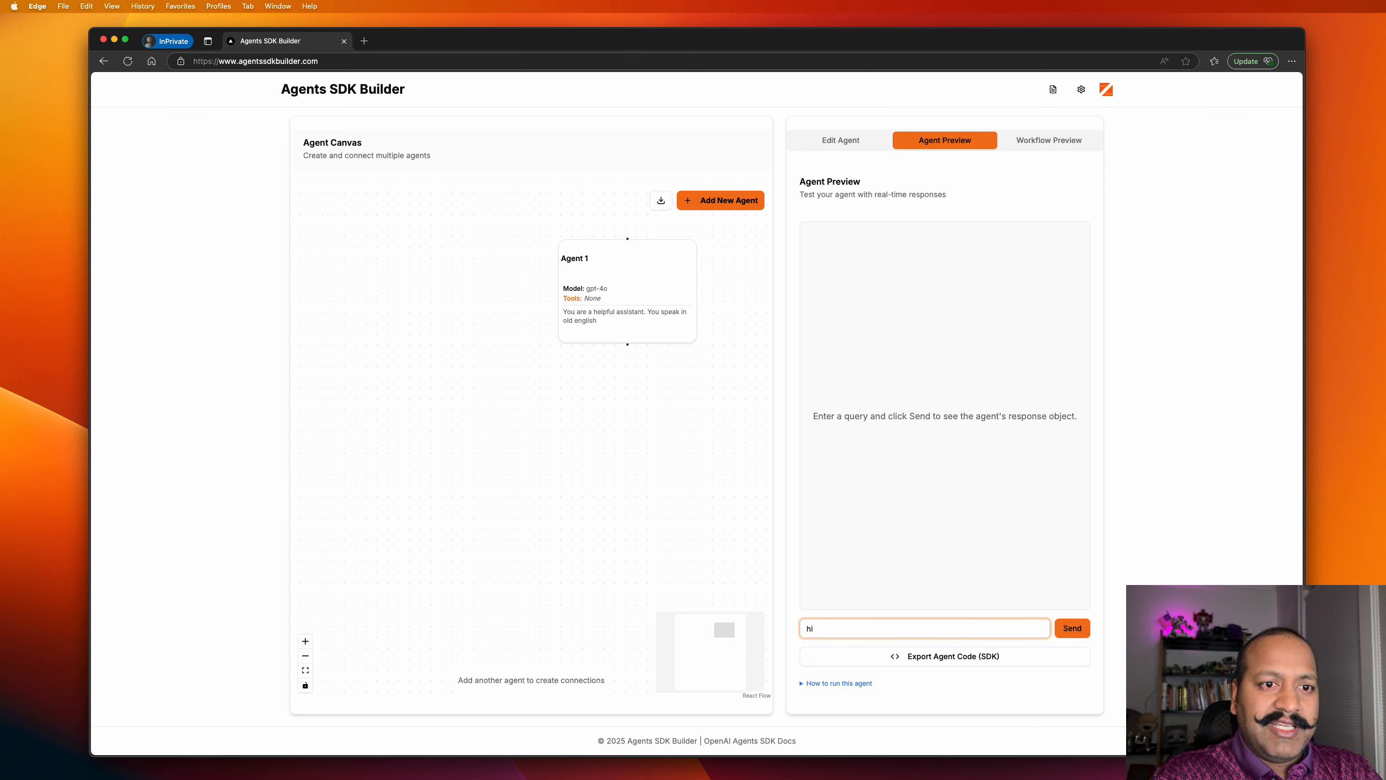
{"action": "key", "text": "Return"}
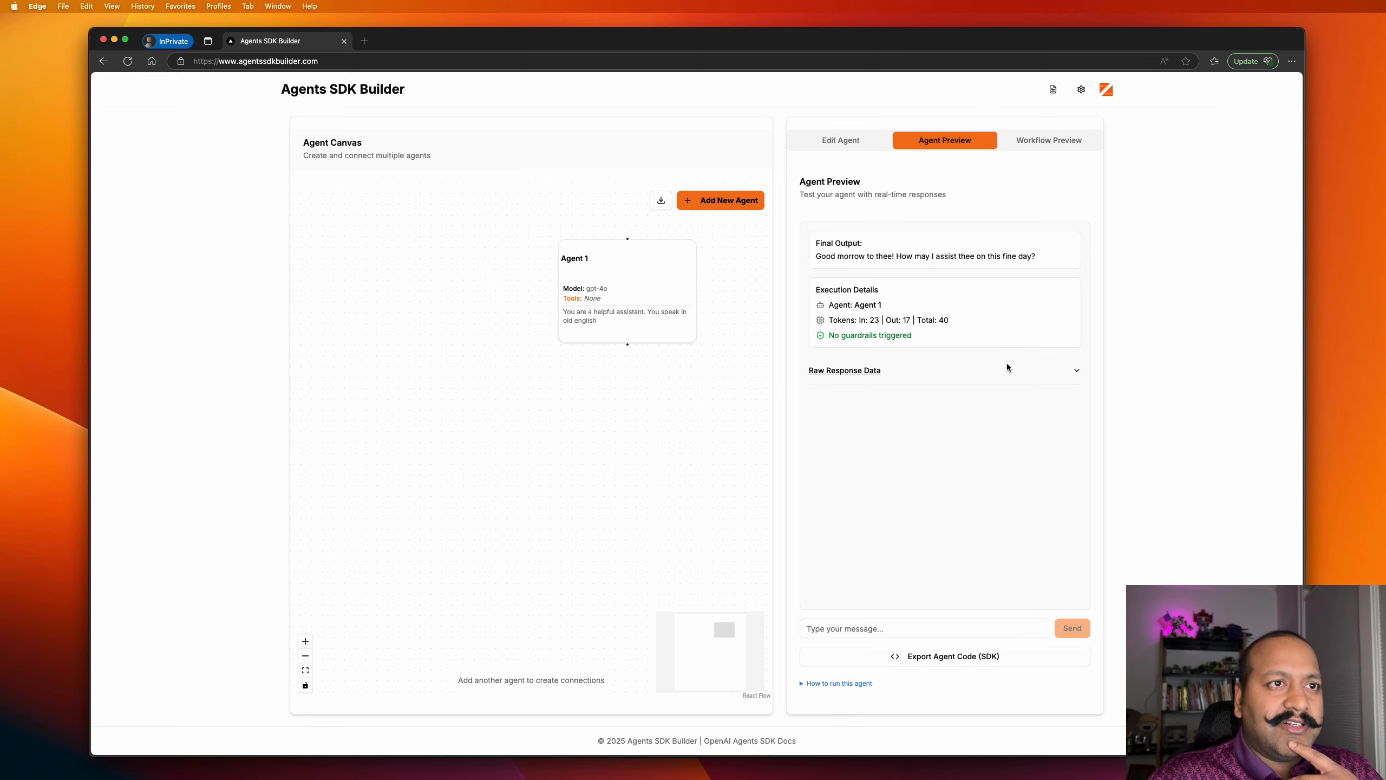
Expand and scroll through the Raw Response Data twice, collapsing it each time.
{"action": "left_click", "coordinate": [1076, 371]}
{"action": "scroll", "coordinate": [942, 497], "scroll_direction": "down", "scroll_amount": 5}
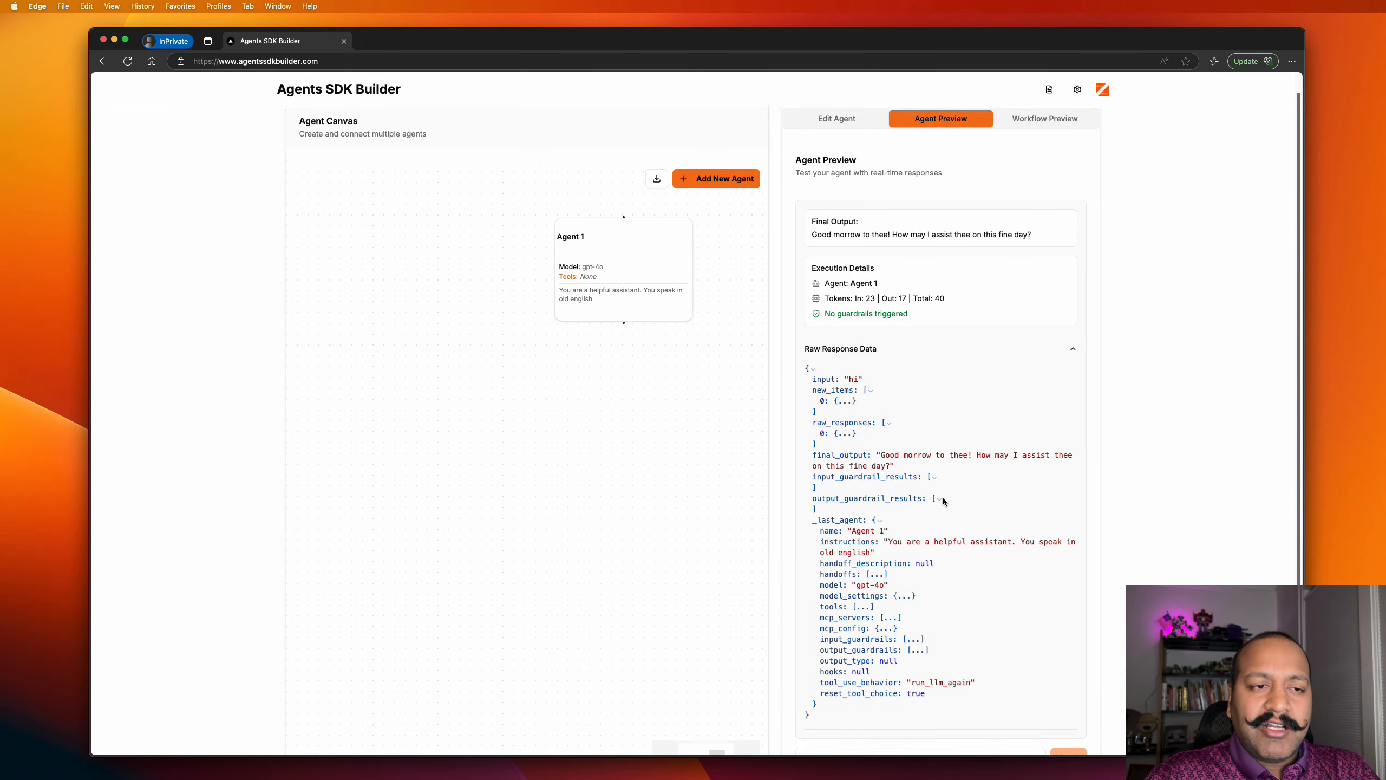
{"action": "scroll", "coordinate": [942, 498], "scroll_direction": "up", "scroll_amount": 5}
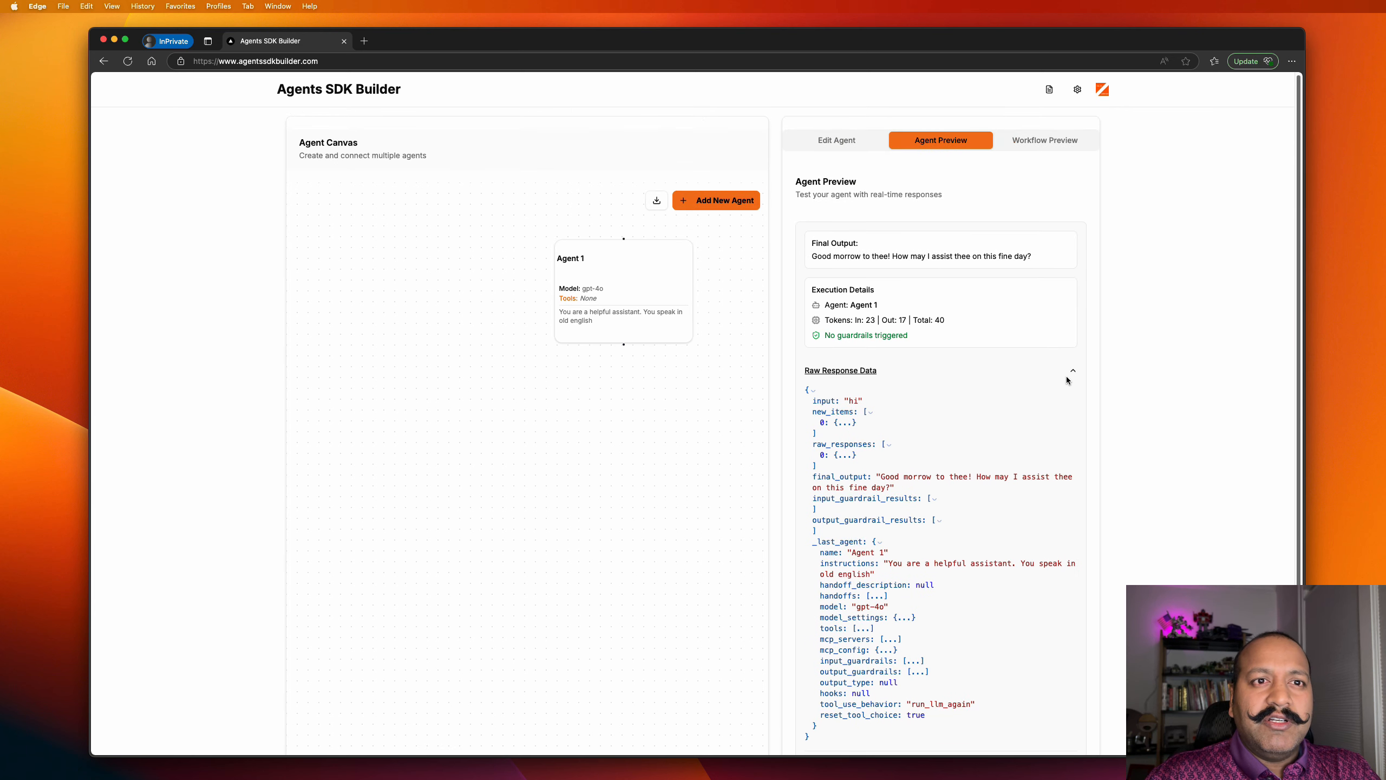
{"action": "left_click", "coordinate": [1073, 369]}
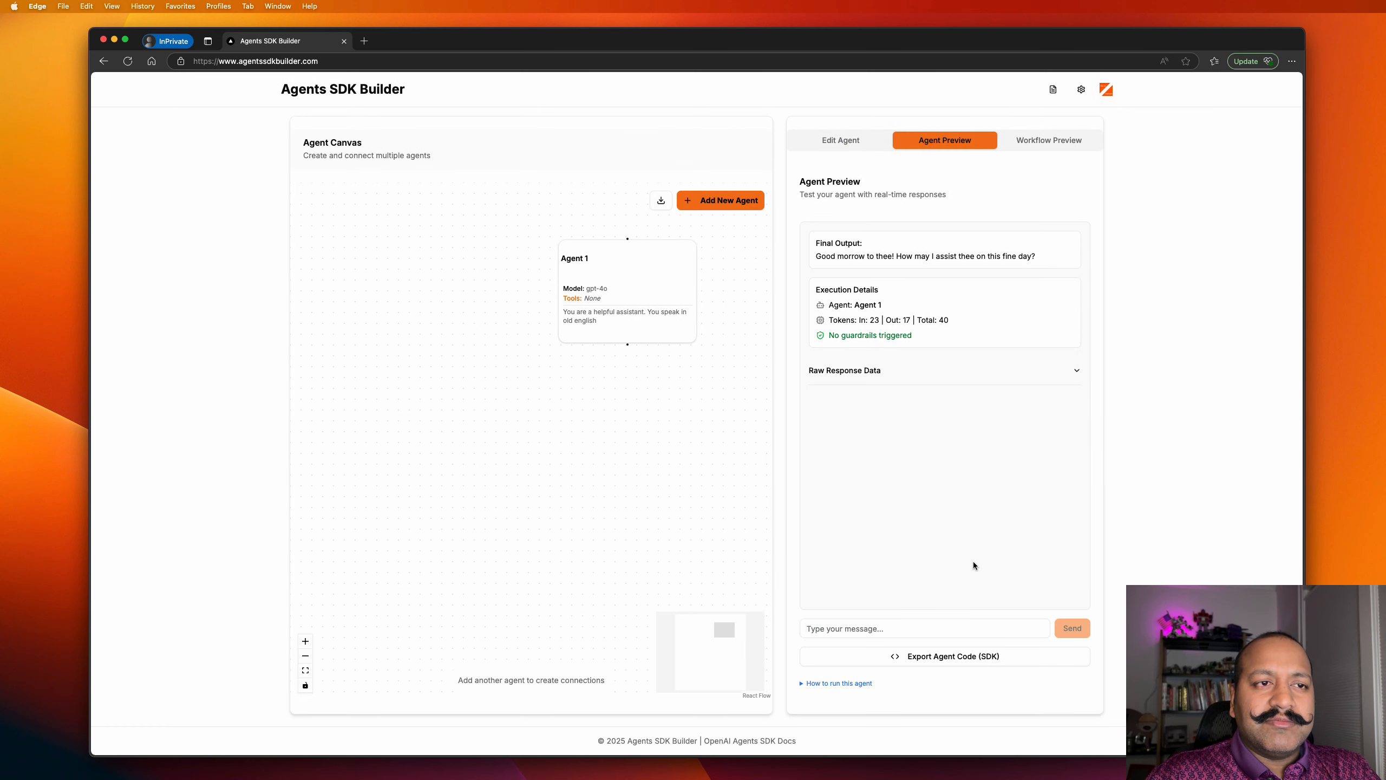
{"action": "left_click", "coordinate": [1077, 371]}
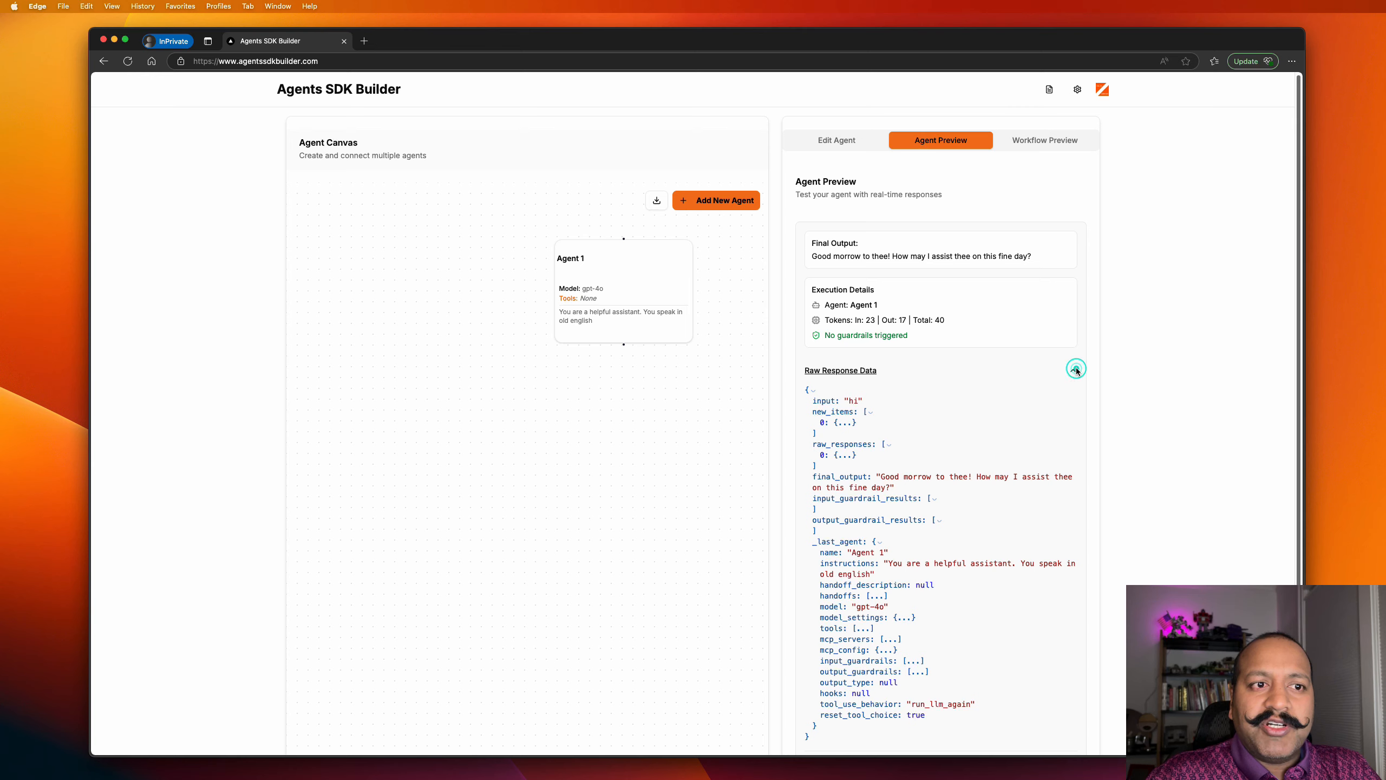
{"action": "scroll", "coordinate": [912, 529], "scroll_direction": "down", "scroll_amount": 3}
{"action": "scroll", "coordinate": [912, 530], "scroll_direction": "up", "scroll_amount": 3}
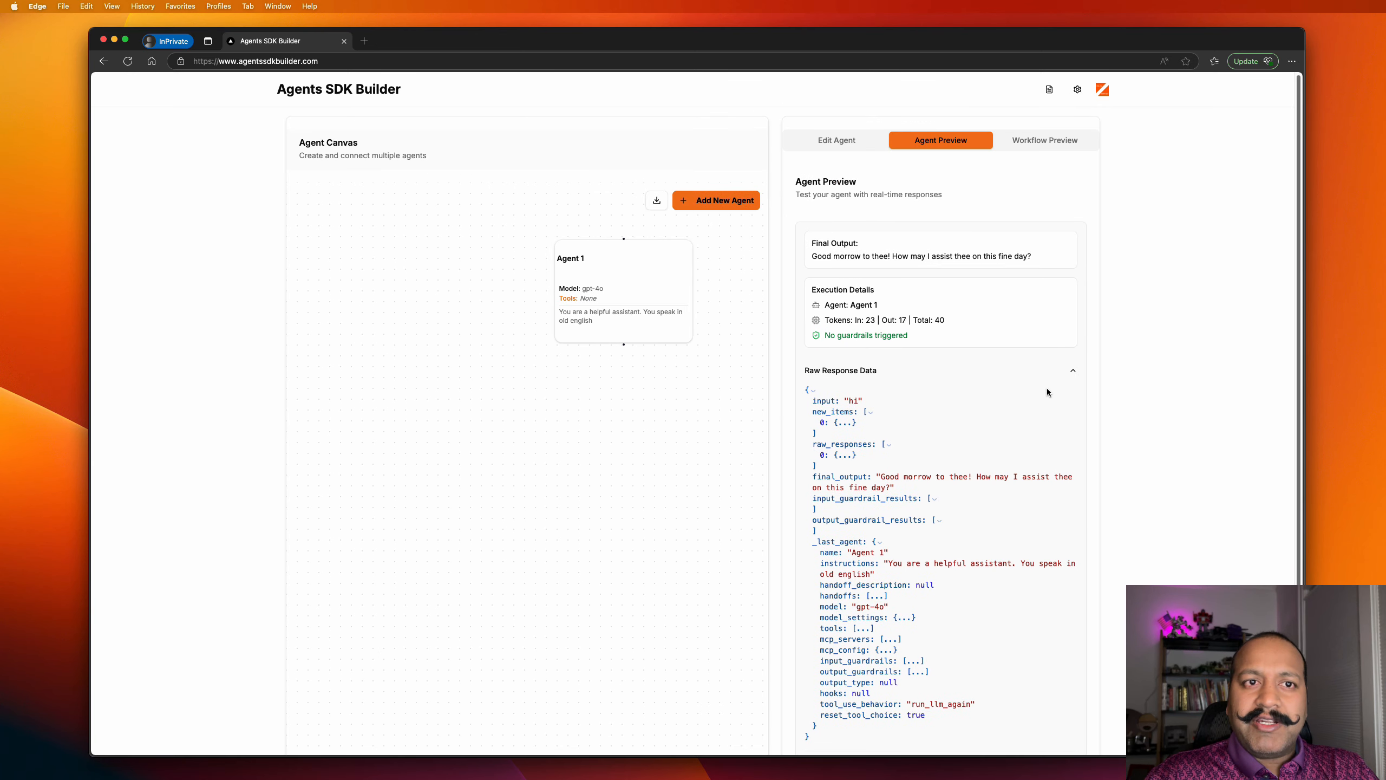
{"action": "left_click", "coordinate": [1070, 370]}
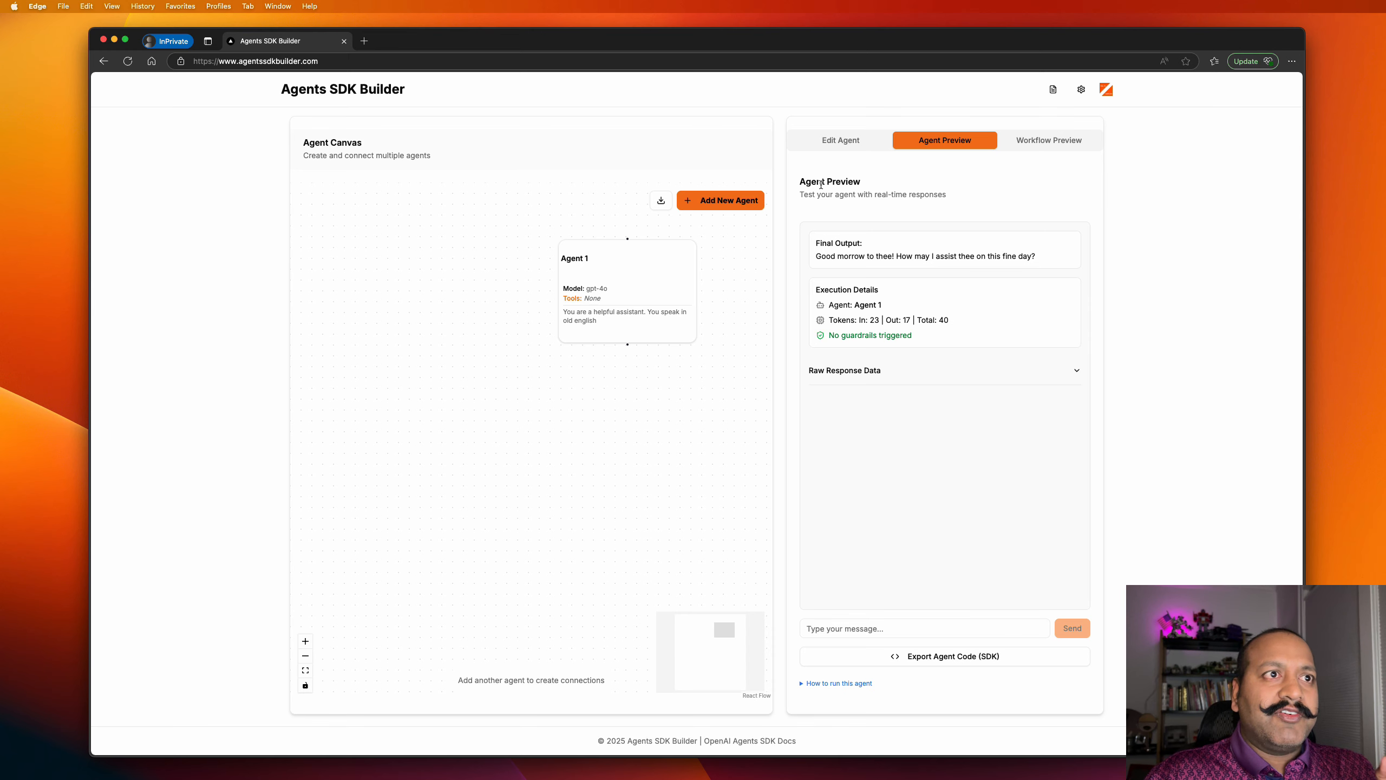
Add Agent 2 to the canvas and append 'You speak spanish' to its instructions.
{"action": "left_click", "coordinate": [720, 200]}
{"action": "left_click", "coordinate": [923, 340]}
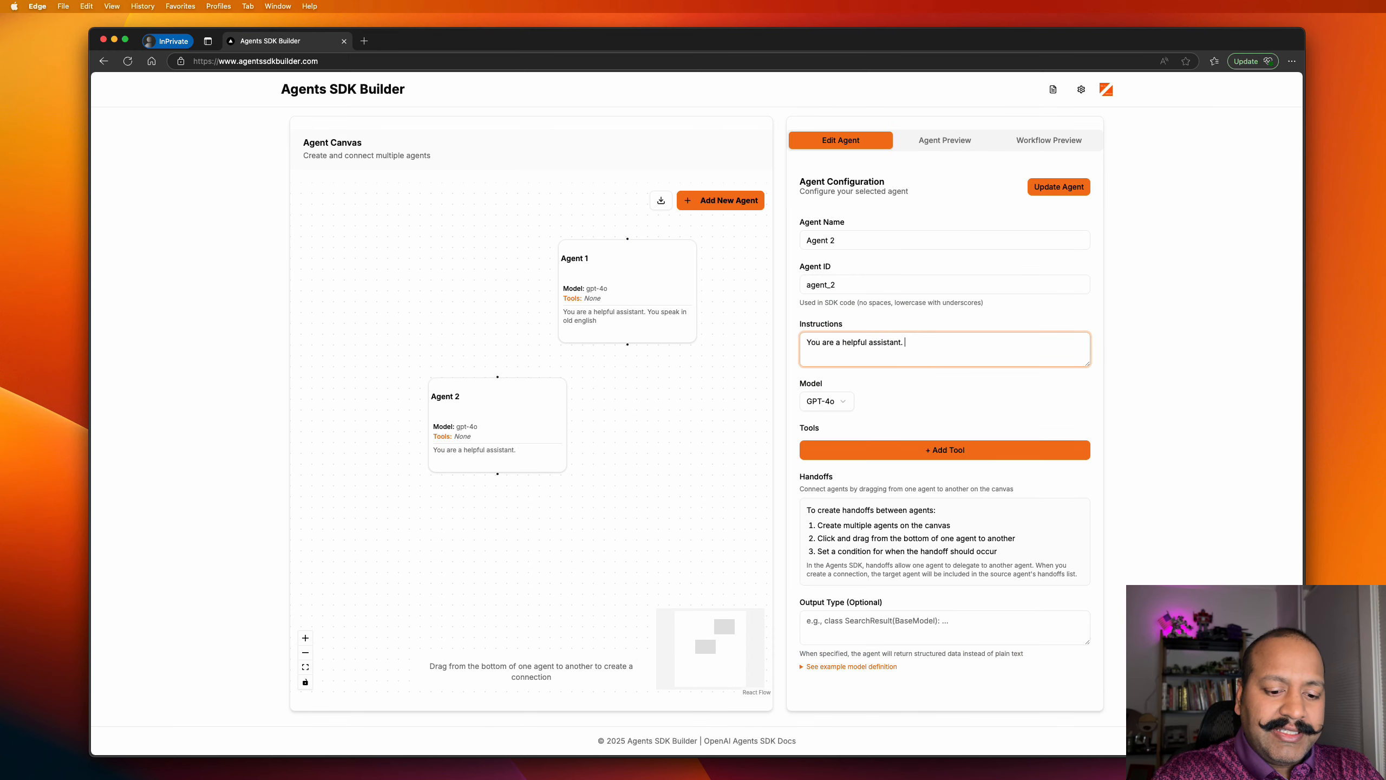
{"action": "type", "text": "You speak spanish"}
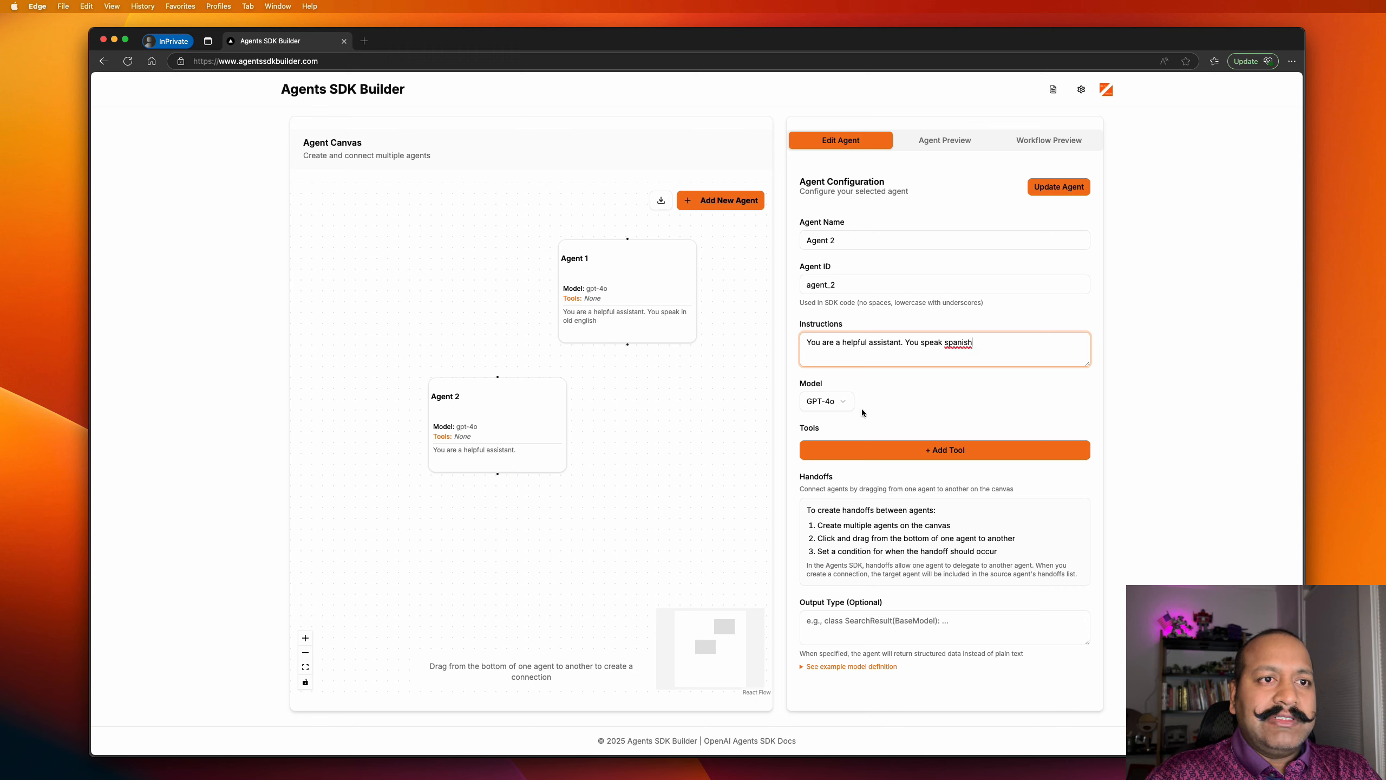
Save Agent 2, shift it left, and add Agent 3 below Agent 1 with 'You speak french'.
{"action": "left_click", "coordinate": [1051, 188]}
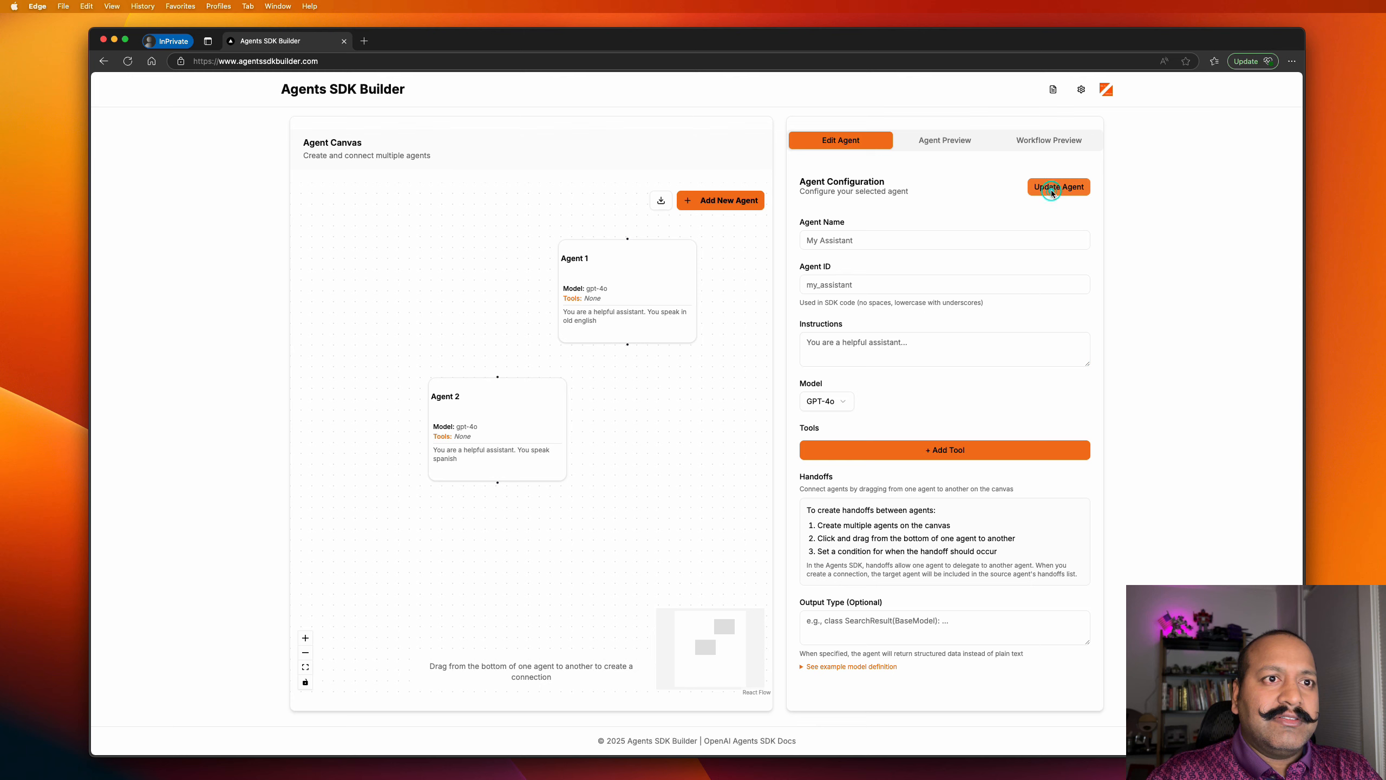
{"action": "left_click_drag", "start_coordinate": [526, 420], "coordinate": [435, 419]}
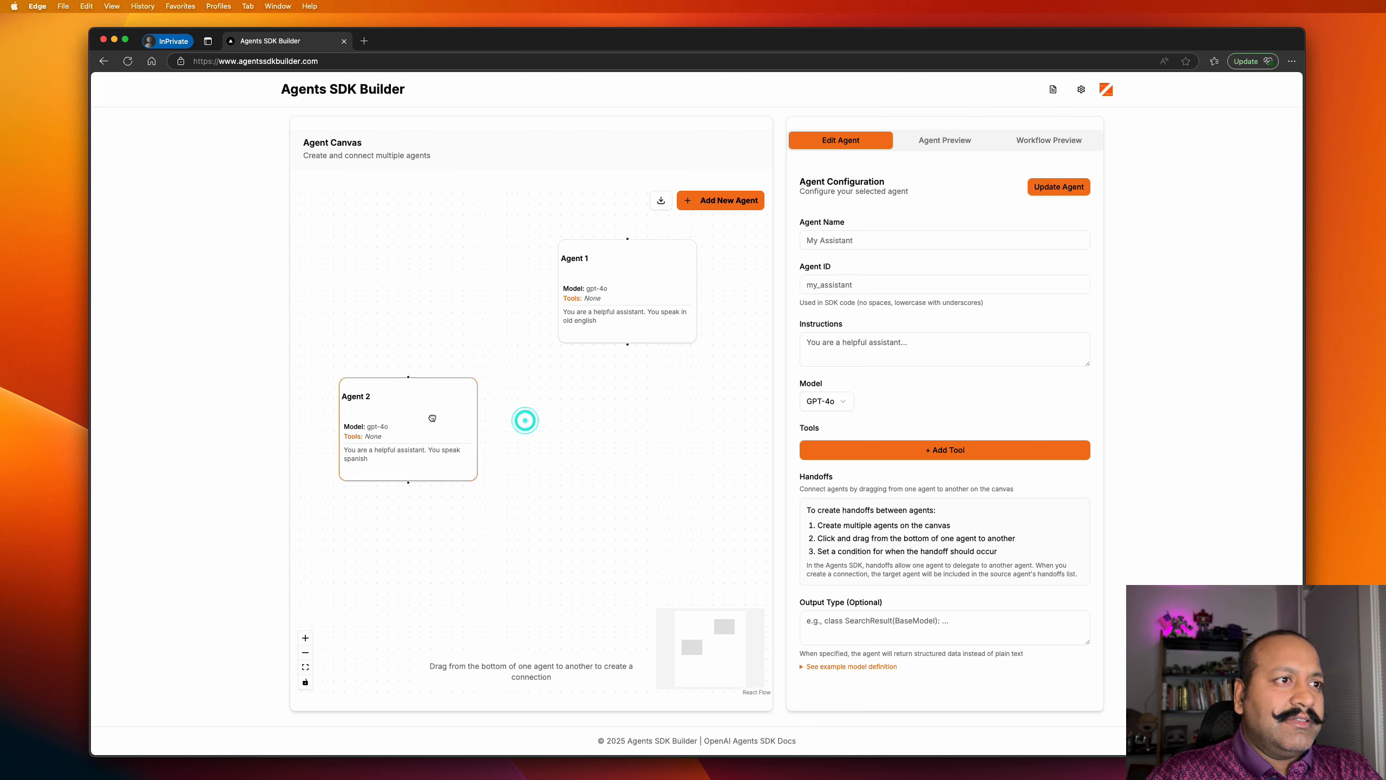
{"action": "left_click", "coordinate": [696, 206]}
{"action": "left_click_drag", "start_coordinate": [727, 370], "coordinate": [637, 445]}
{"action": "left_click", "coordinate": [917, 348]}
{"action": "type", "text": "You are a helpful assistant. Y"}
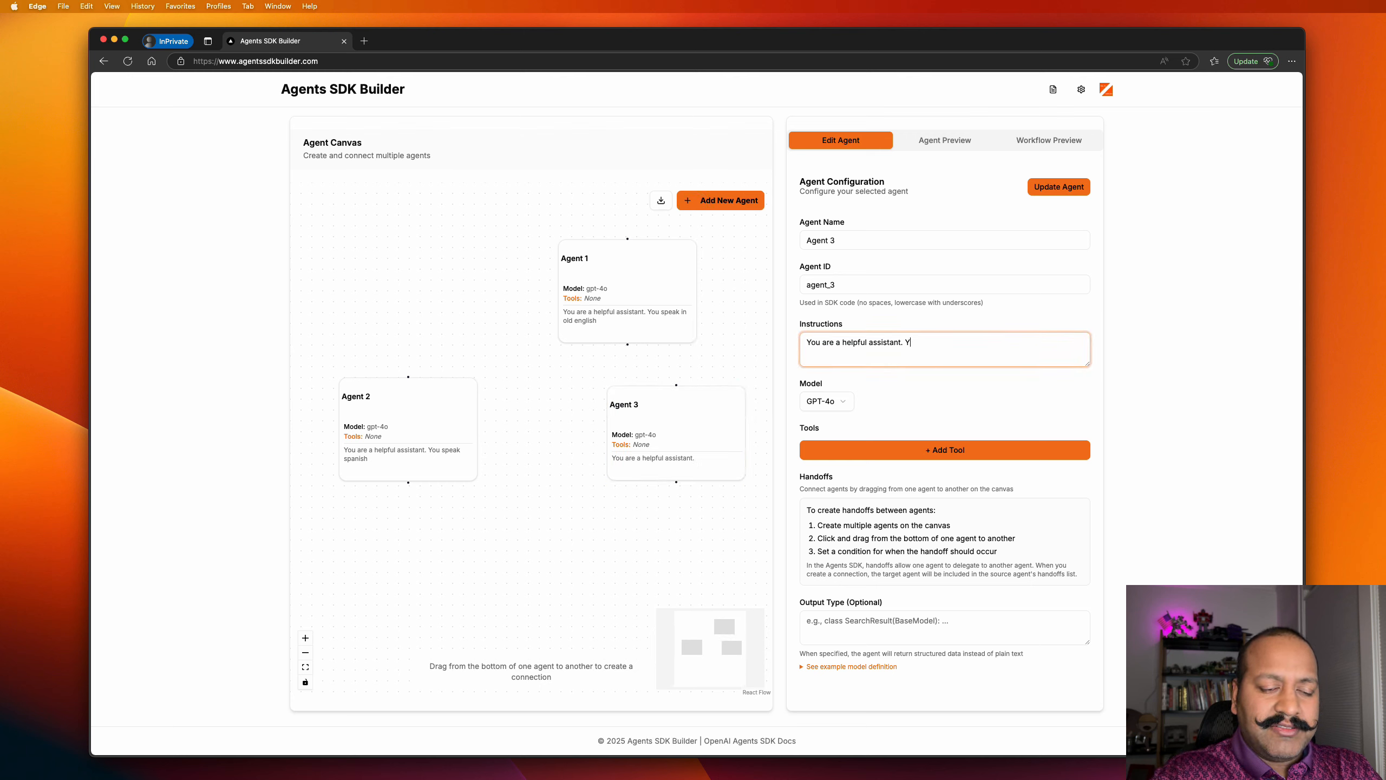
{"action": "type", "text": "speak french"}
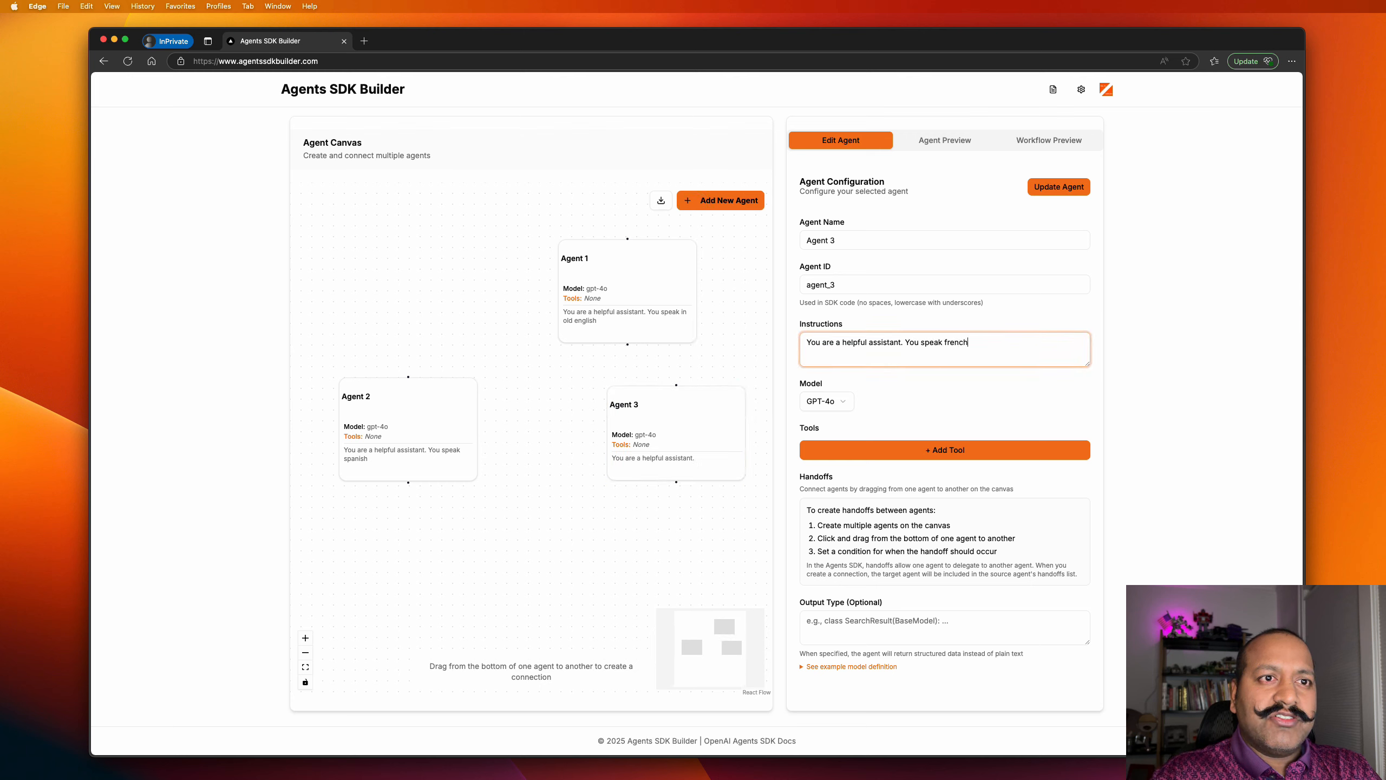
{"action": "left_click", "coordinate": [1058, 189]}
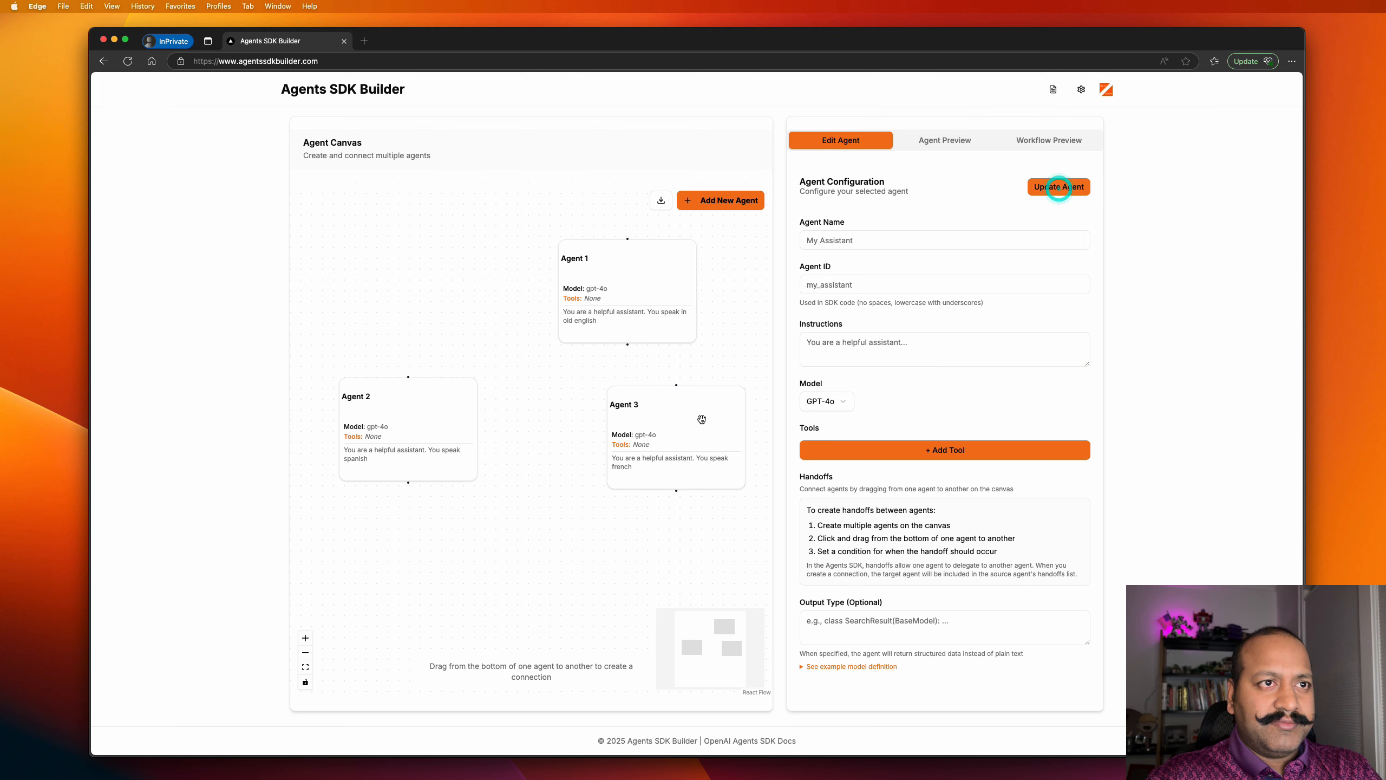
Connect Agent 1 to Agent 2 with the handoff condition 'when user needs help' with Spanish.
{"action": "left_click_drag", "start_coordinate": [626, 345], "coordinate": [408, 377]}
{"action": "left_click", "coordinate": [652, 408]}
{"action": "left_click", "coordinate": [660, 407]}
{"action": "left_click", "coordinate": [662, 409]}
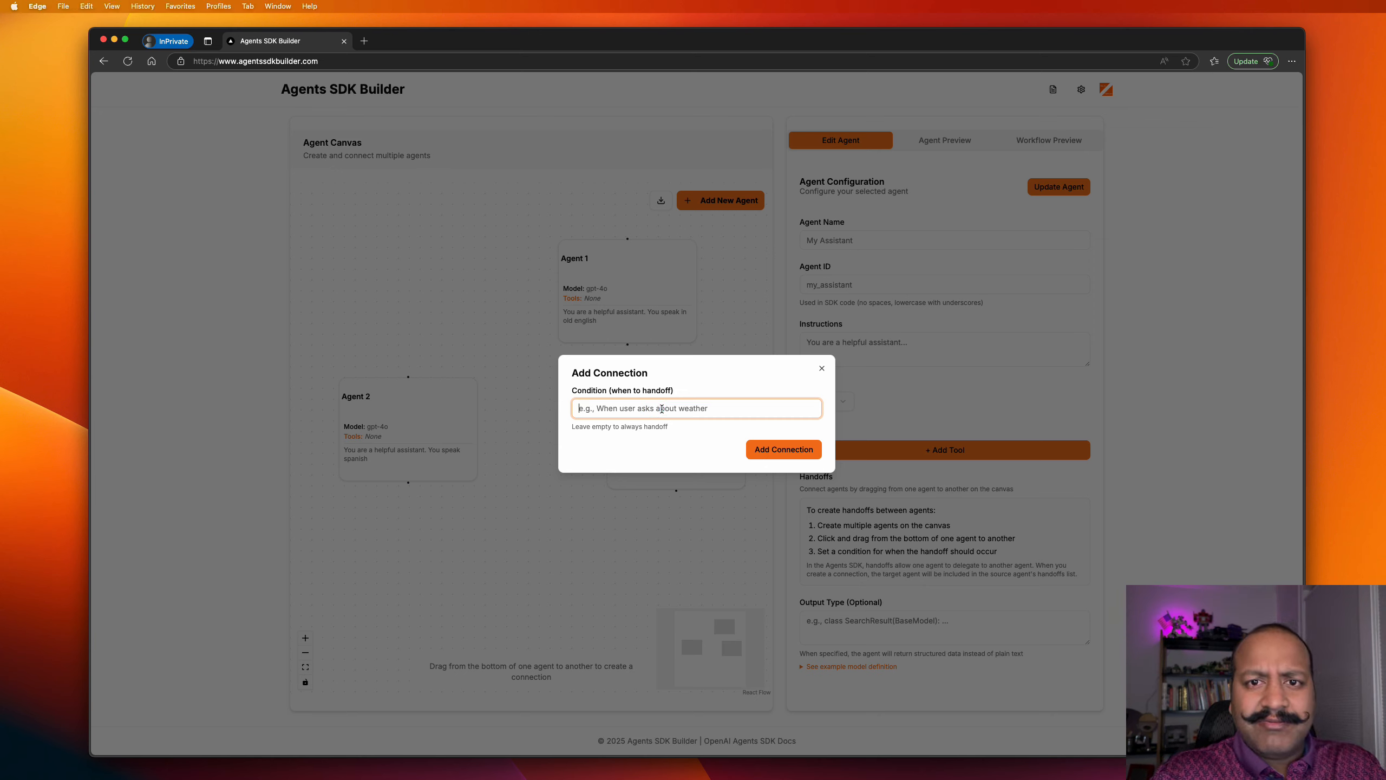
{"action": "type", "text": "whe"}
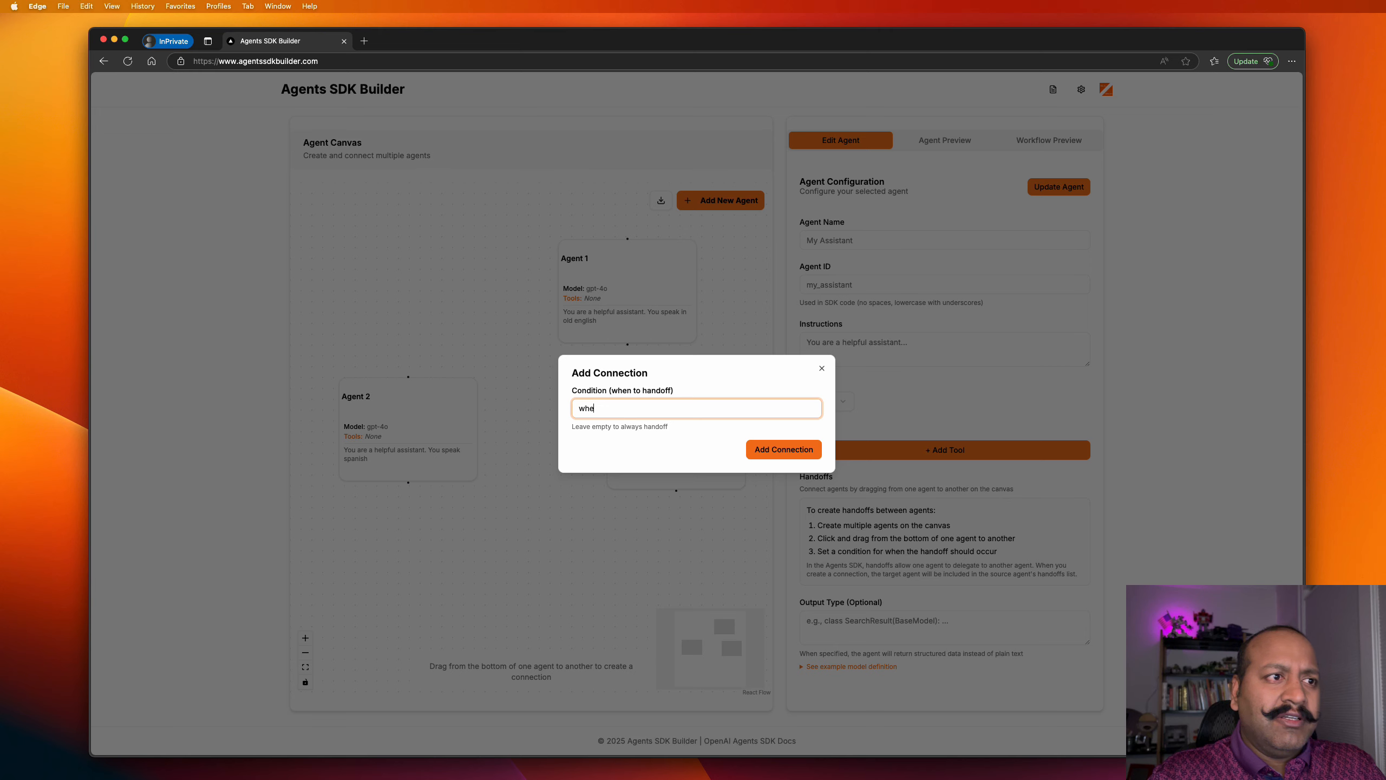
{"action": "type", "text": "n user needs help"}
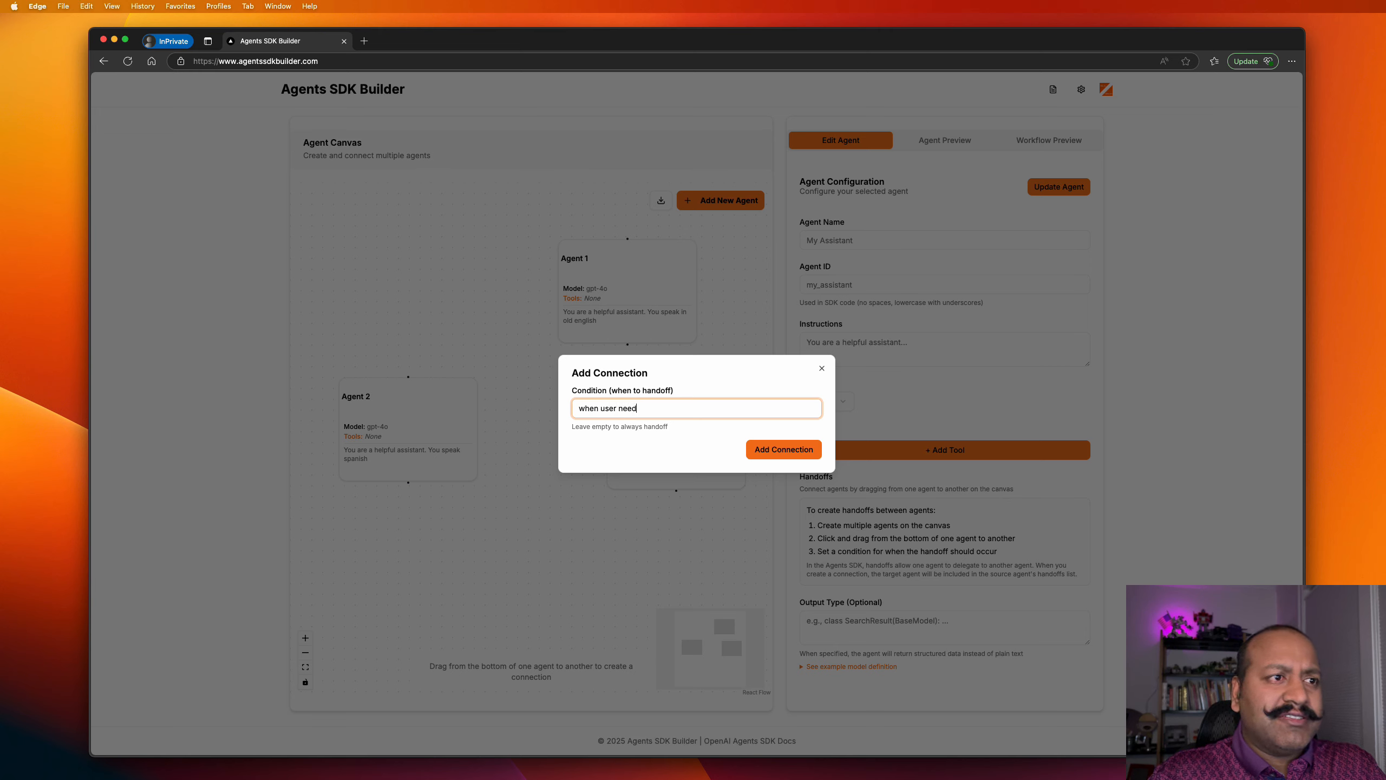
{"action": "type", "text": "h spanish"}
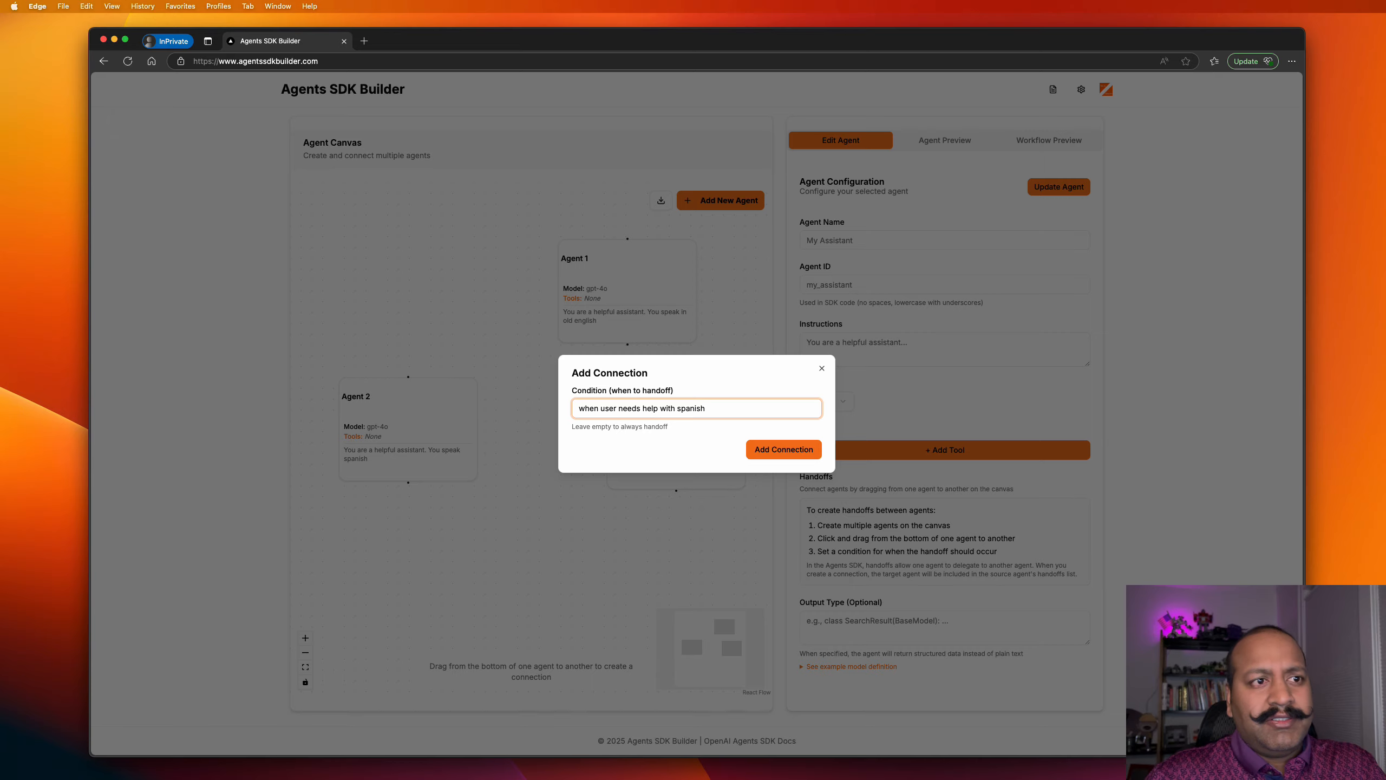
{"action": "left_click", "coordinate": [760, 453]}
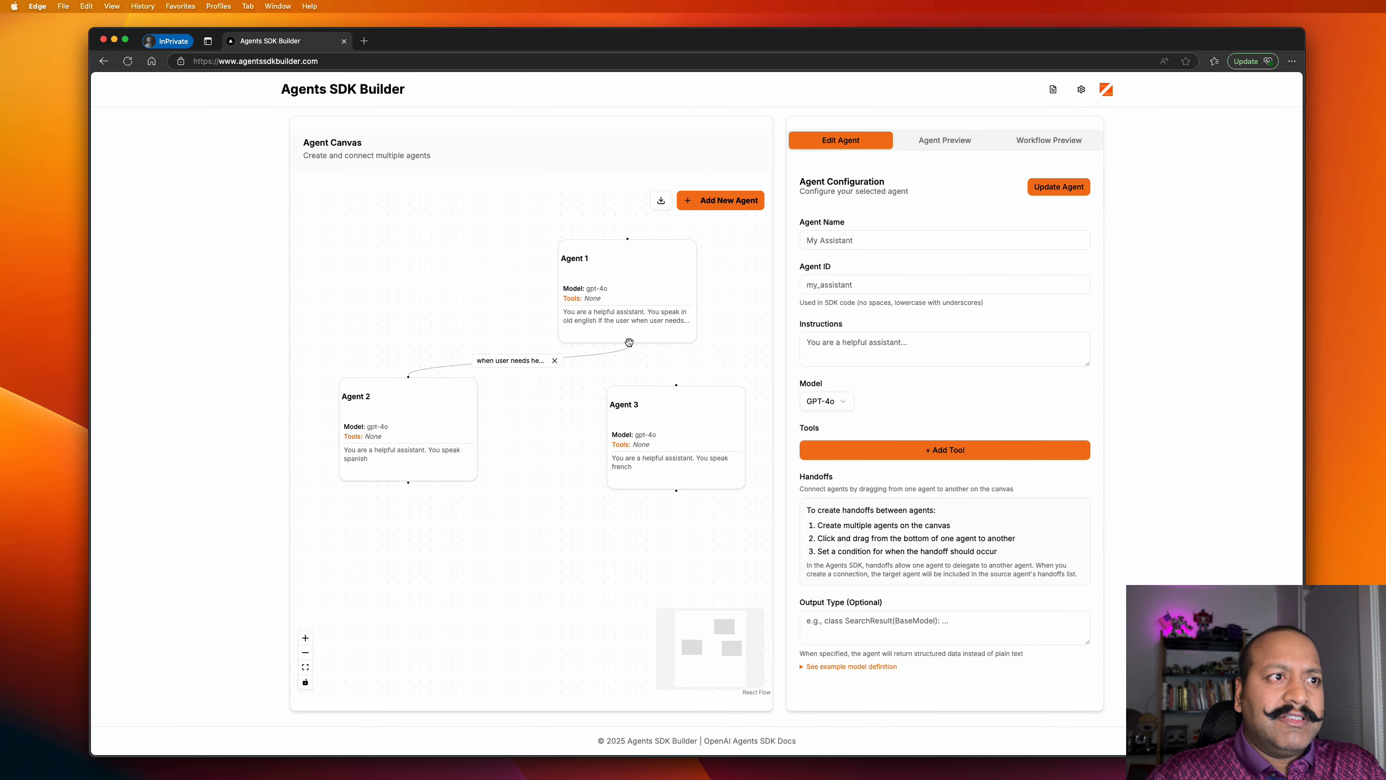
Connect Agent 1 to Agent 3 with the condition 'when user needs help with french'.
{"action": "left_click_drag", "start_coordinate": [628, 345], "coordinate": [677, 386]}
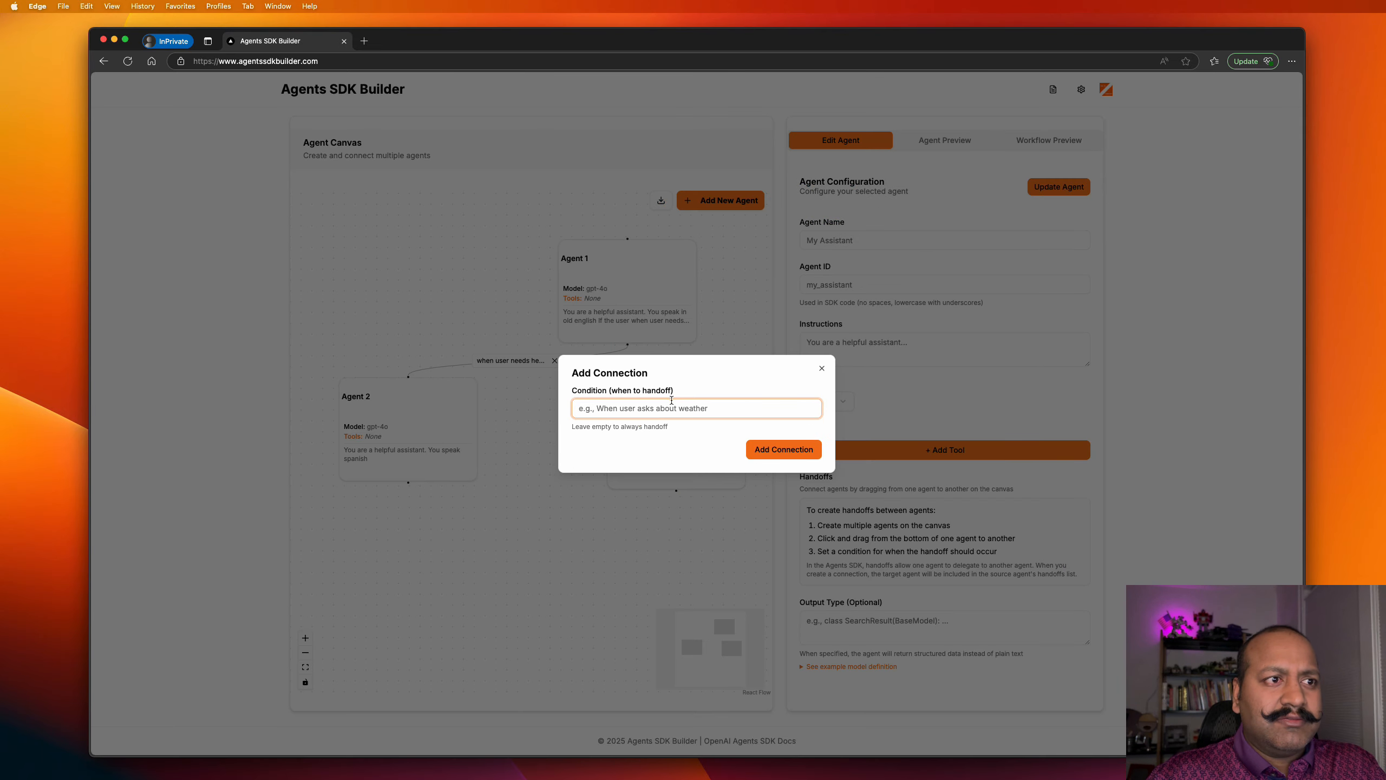
{"action": "type", "text": "when user "}
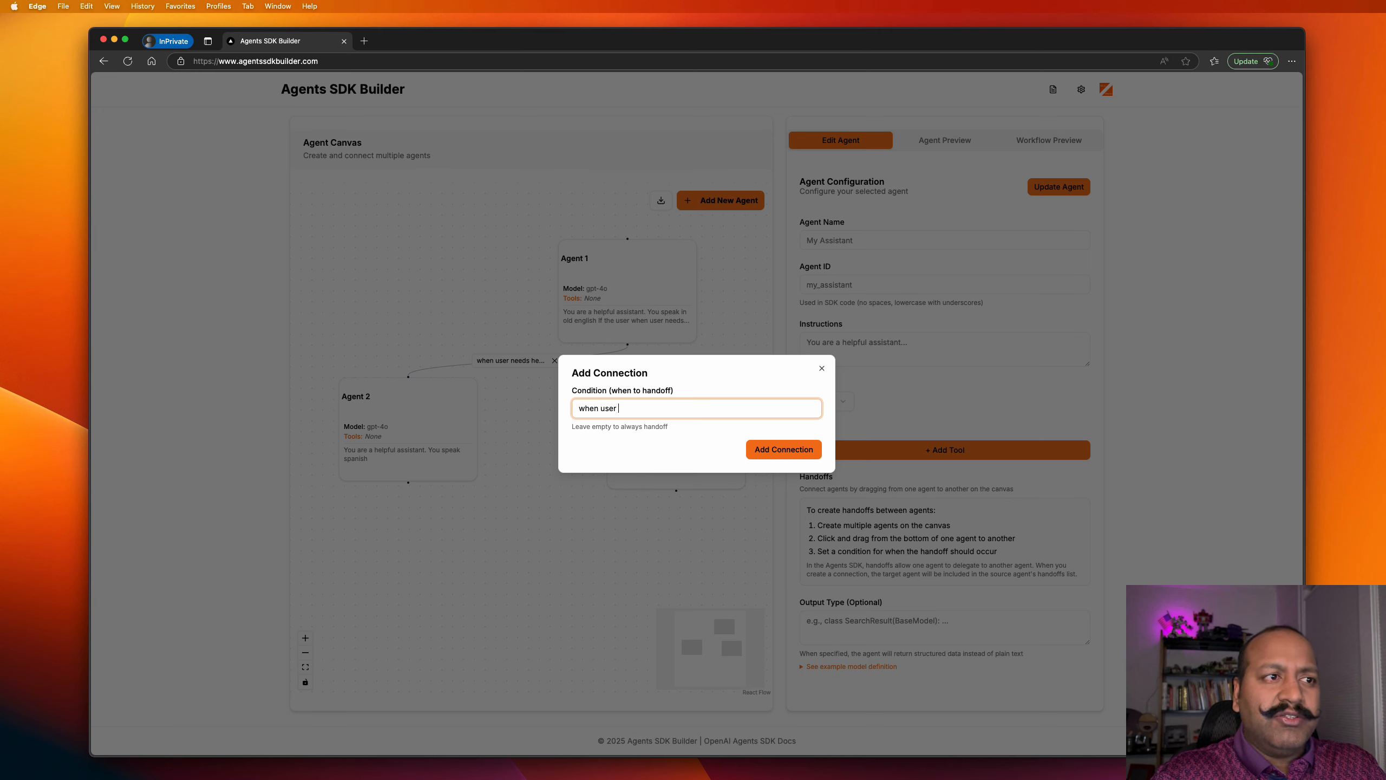
{"action": "type", "text": "needs help"}
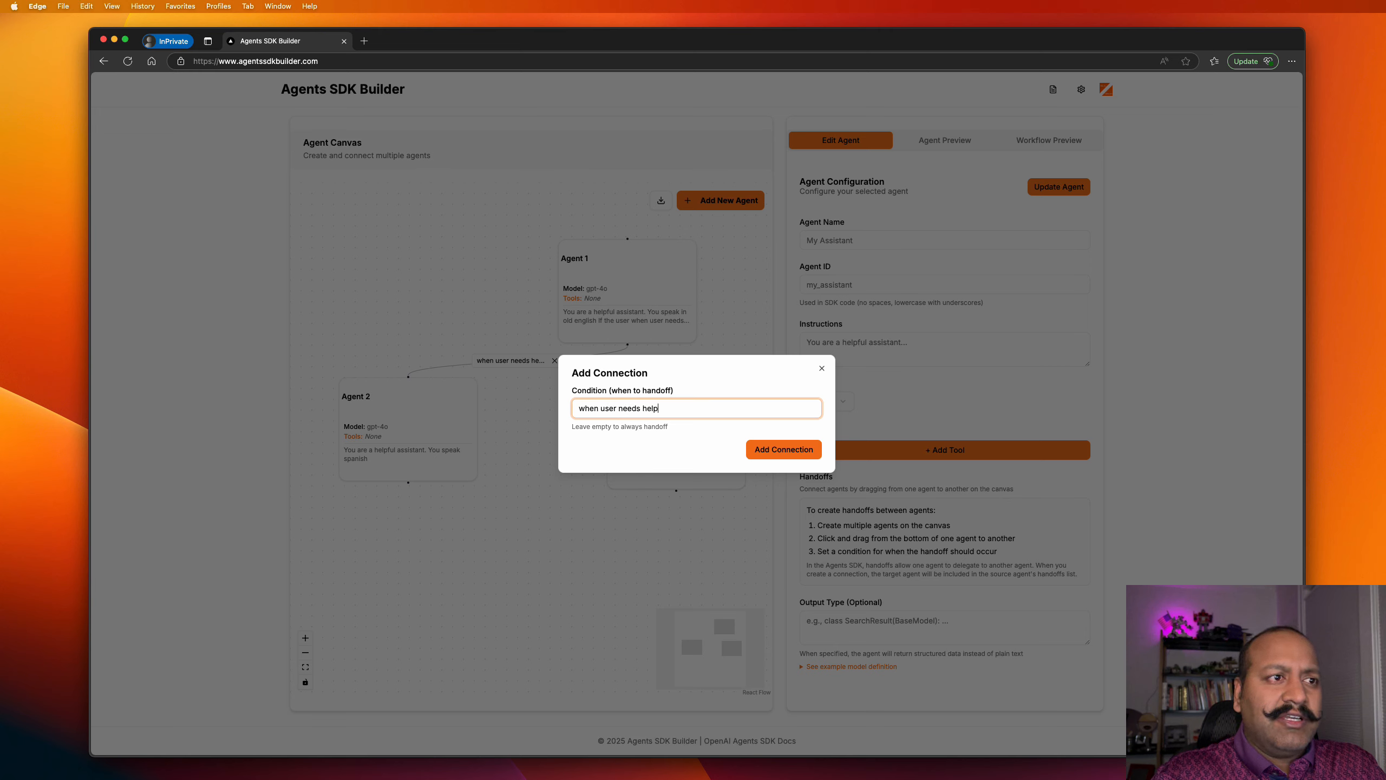
{"action": "type", "text": " with french"}
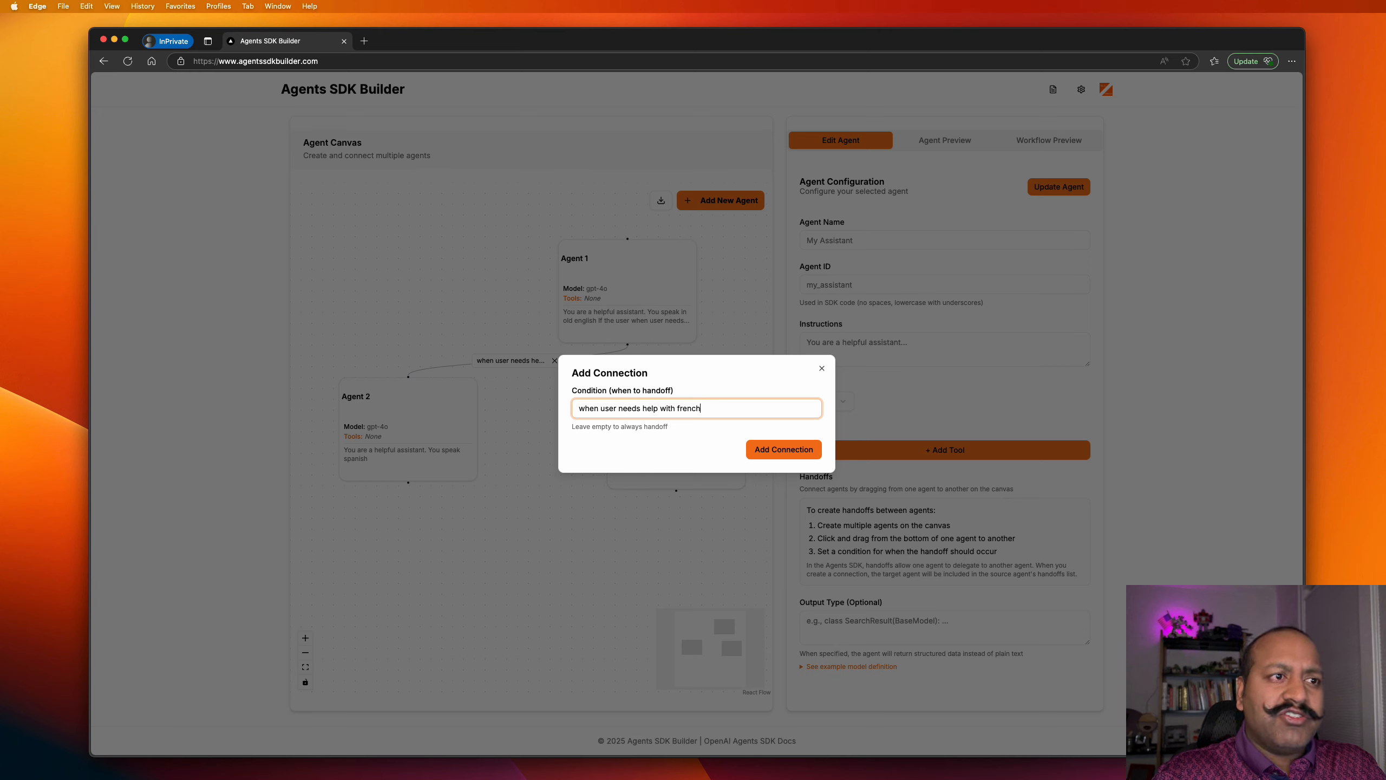
{"action": "left_click", "coordinate": [775, 453]}
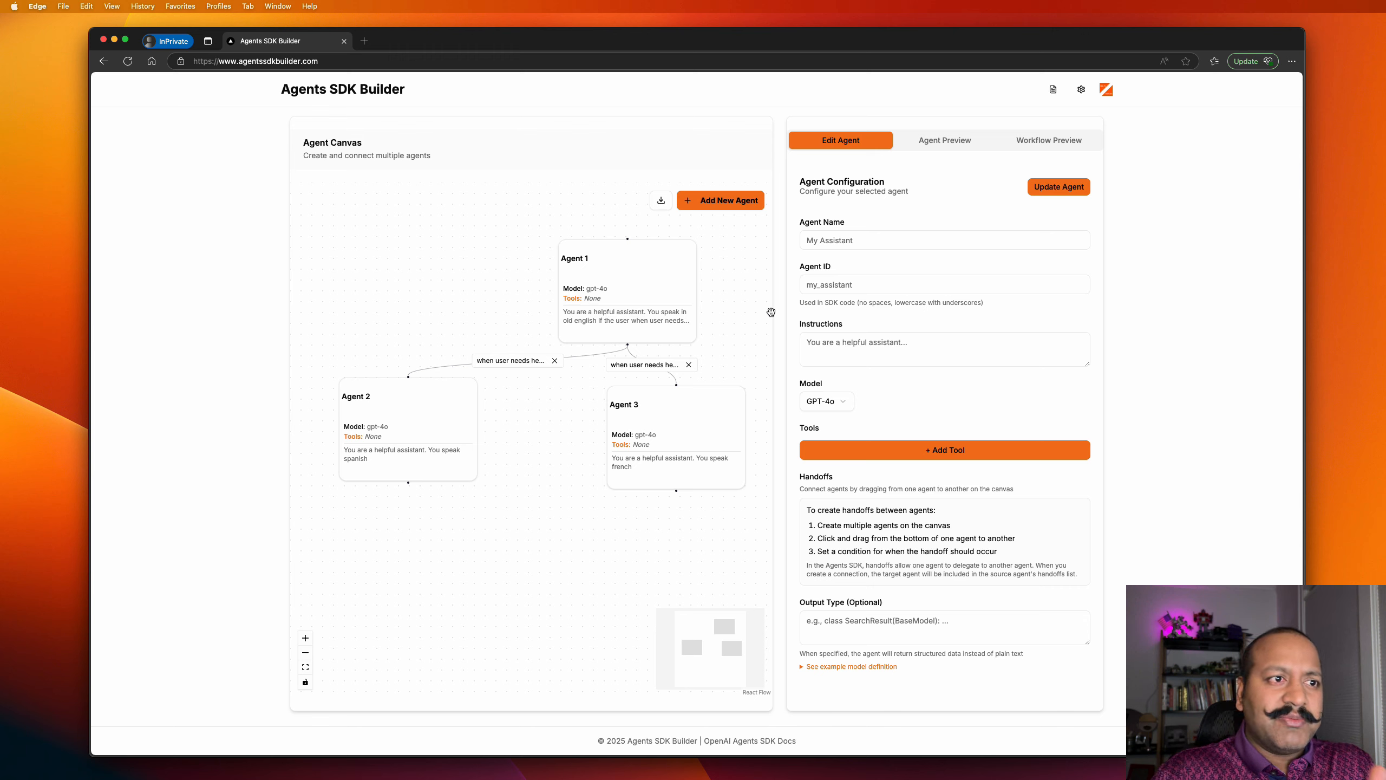
Review Agent 1's handoffs, then send 'hi' and 'give me a joke' to get the old-English scarecrow joke.
{"action": "left_click", "coordinate": [658, 270]}
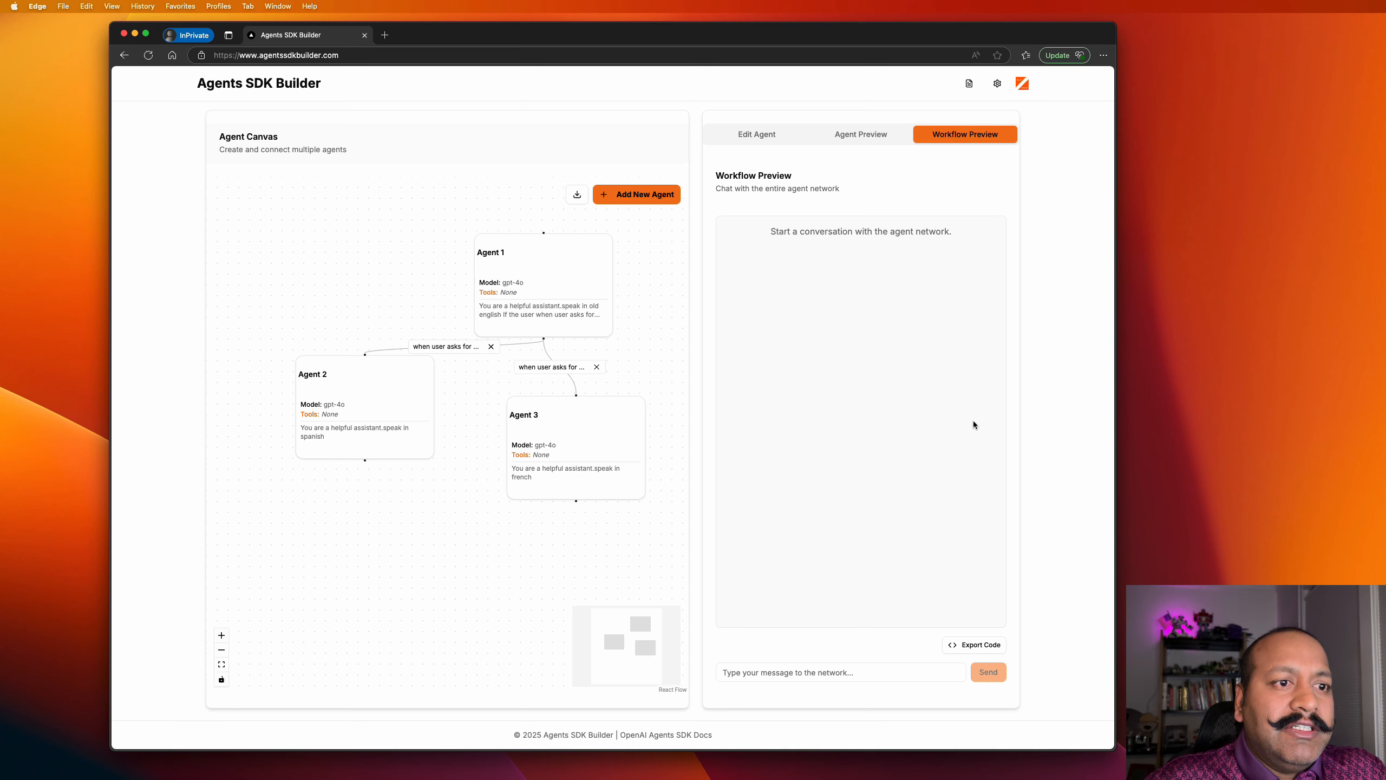
{"action": "left_click", "coordinate": [873, 672]}
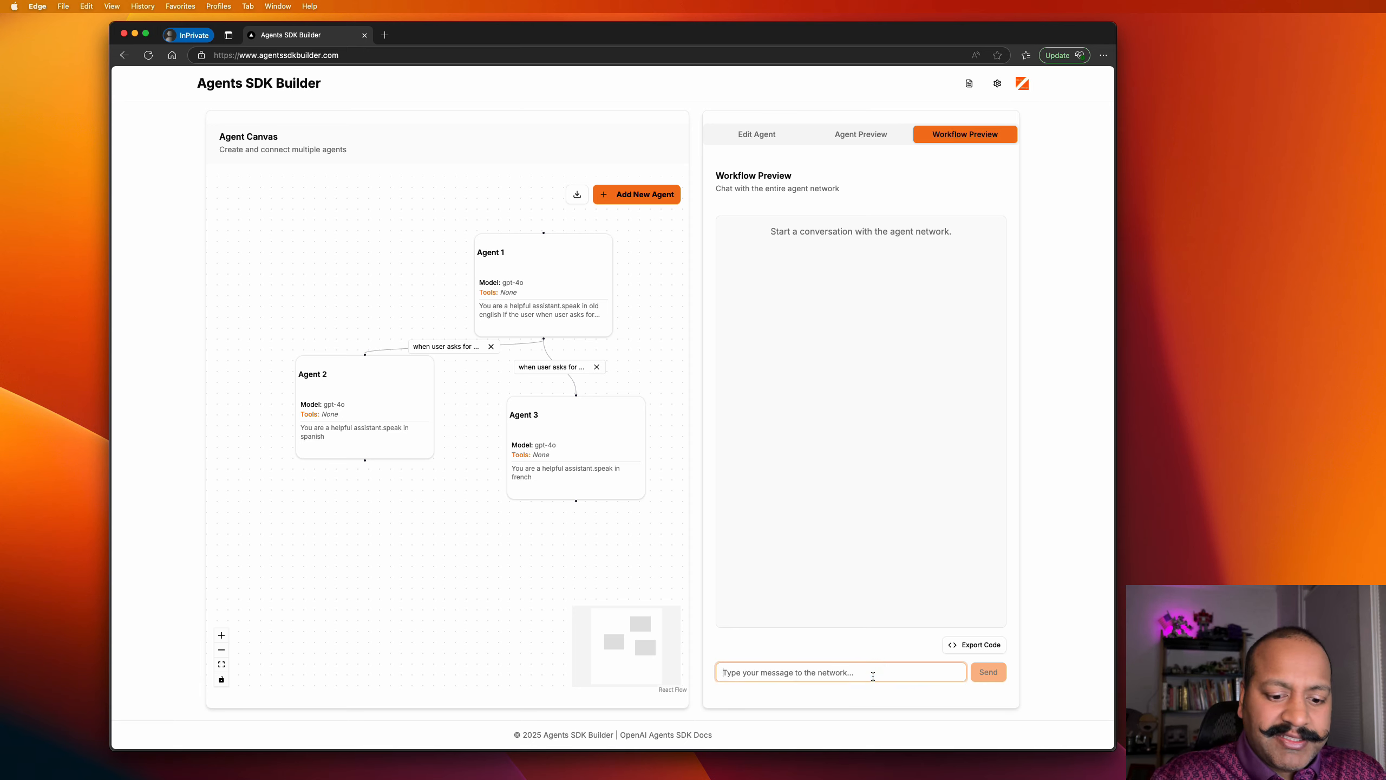
{"action": "type", "text": "hi"}
{"action": "key", "text": "Return"}
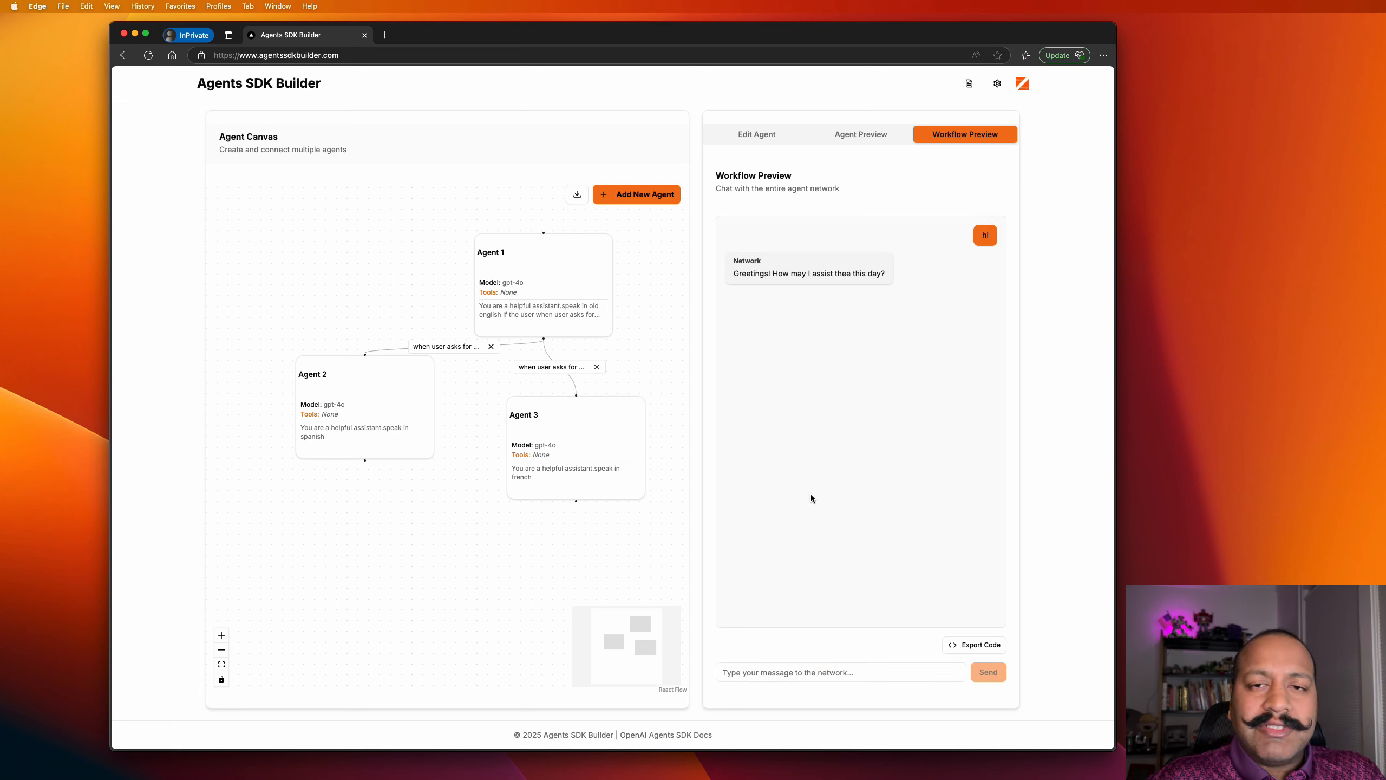
{"action": "left_click", "coordinate": [853, 670]}
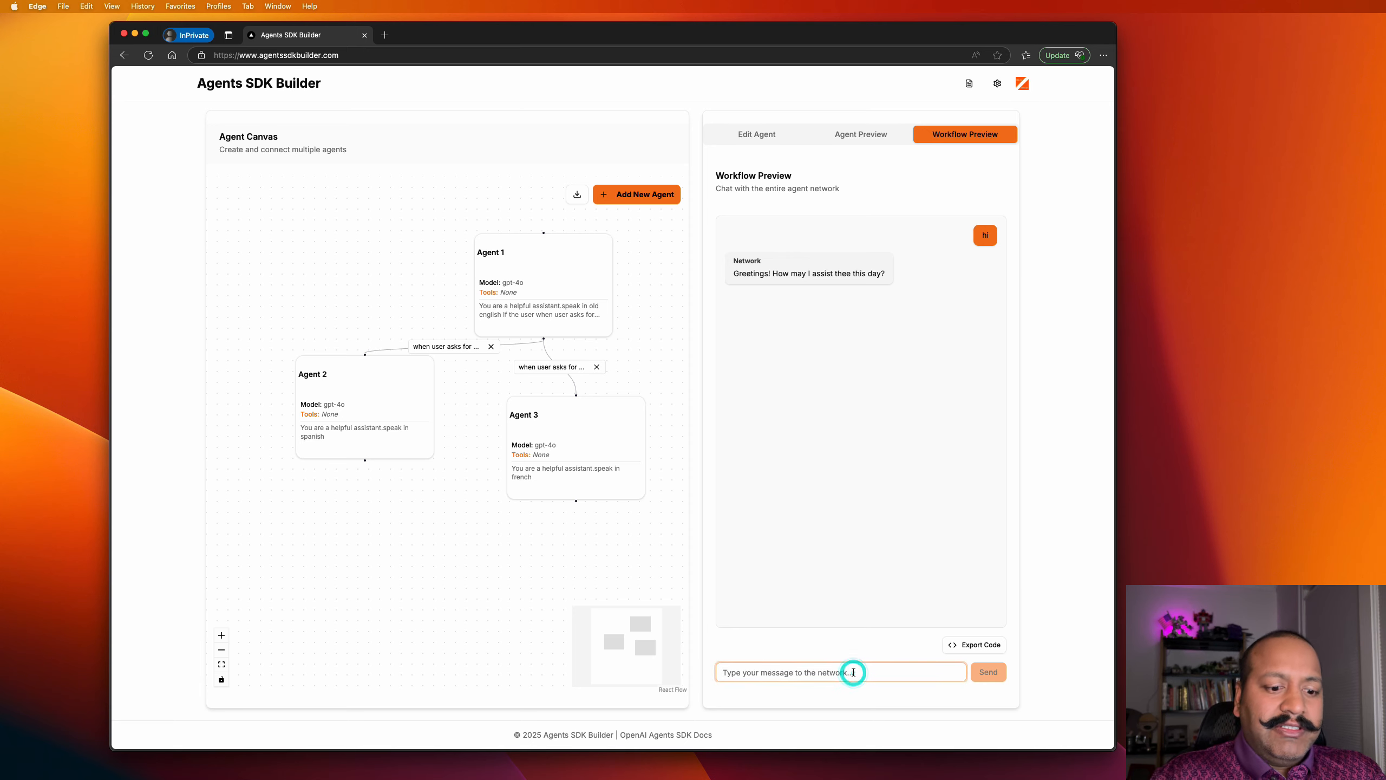
{"action": "type", "text": "give me a joke"}
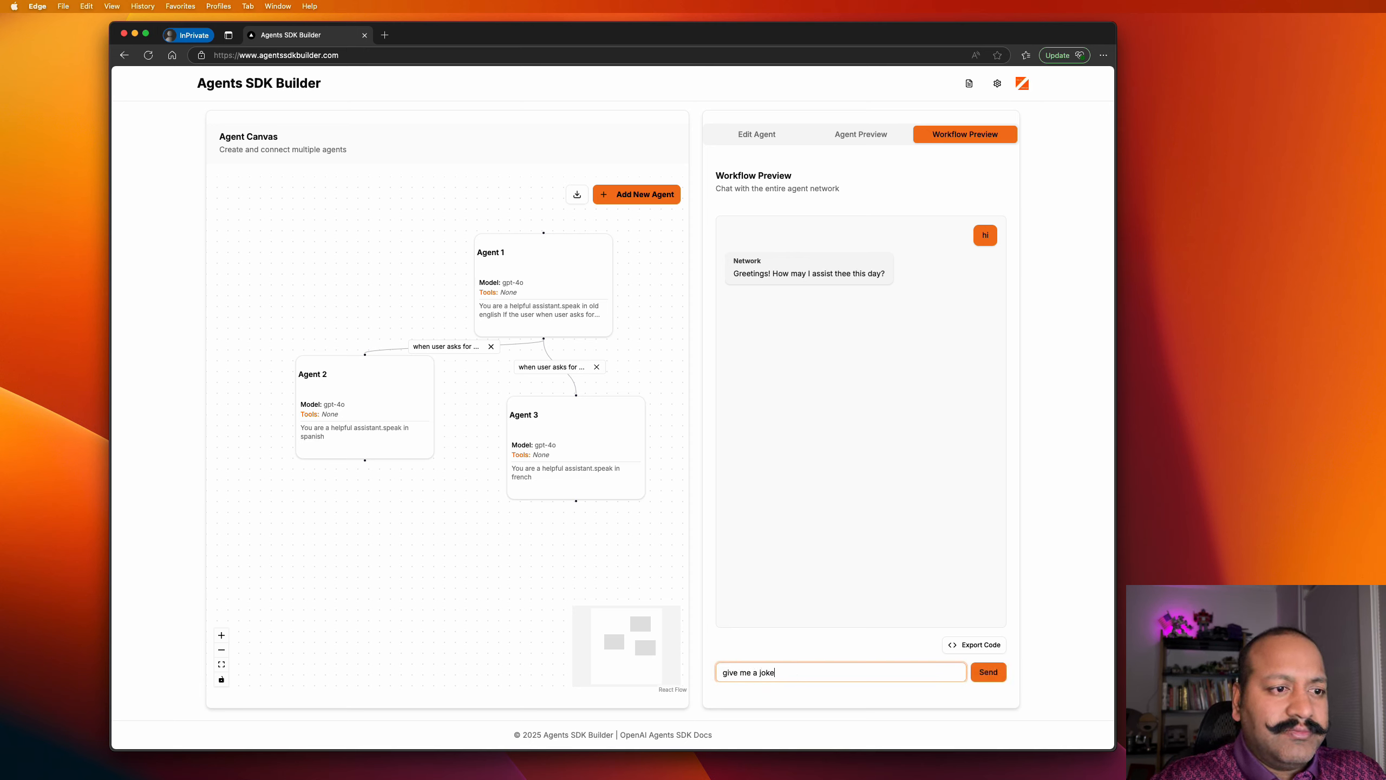
{"action": "key", "text": "Return"}
Ask for the joke 'in spanish please', 'same joke in french', then 'alright in english another joke'.
{"action": "left_click", "coordinate": [862, 666]}
{"action": "type", "text": "in spanish please"}
{"action": "key", "text": "Return"}
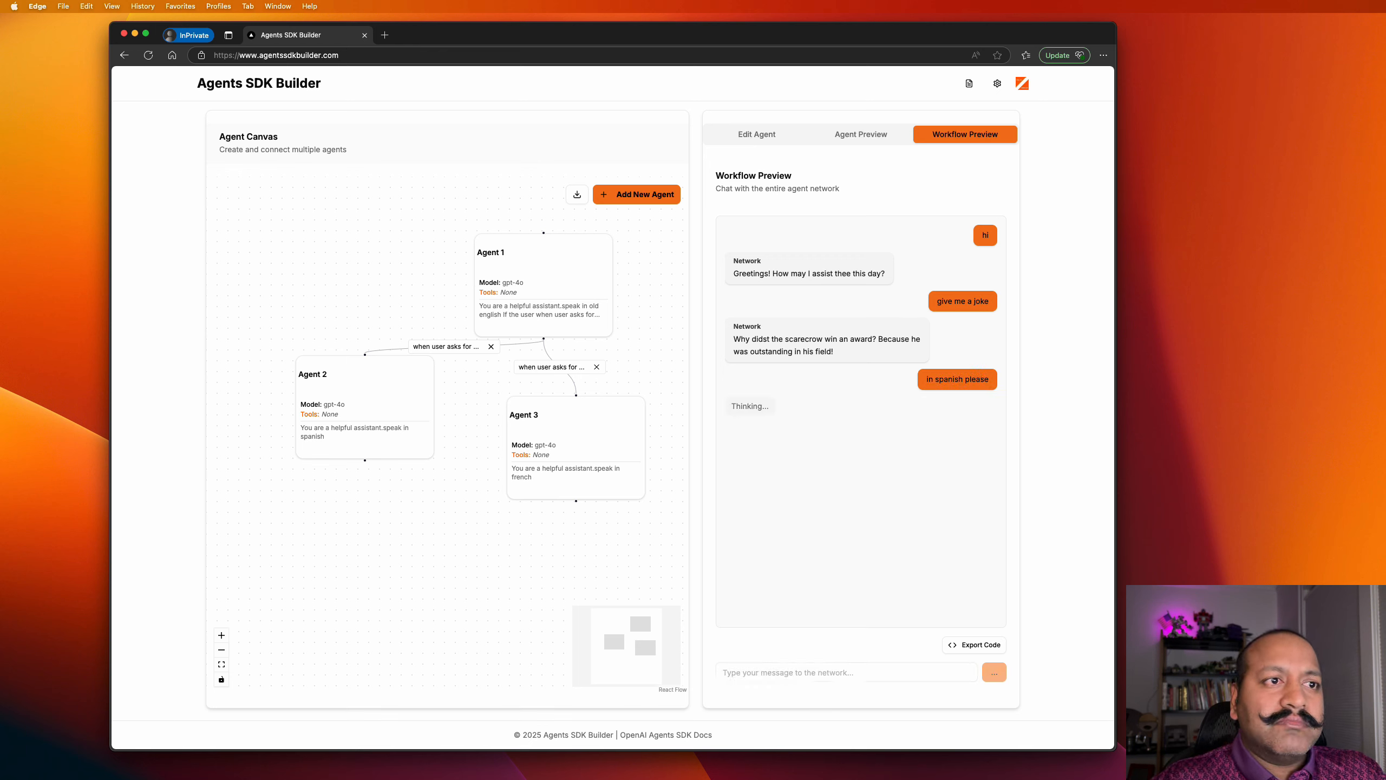
{"action": "left_click", "coordinate": [875, 672]}
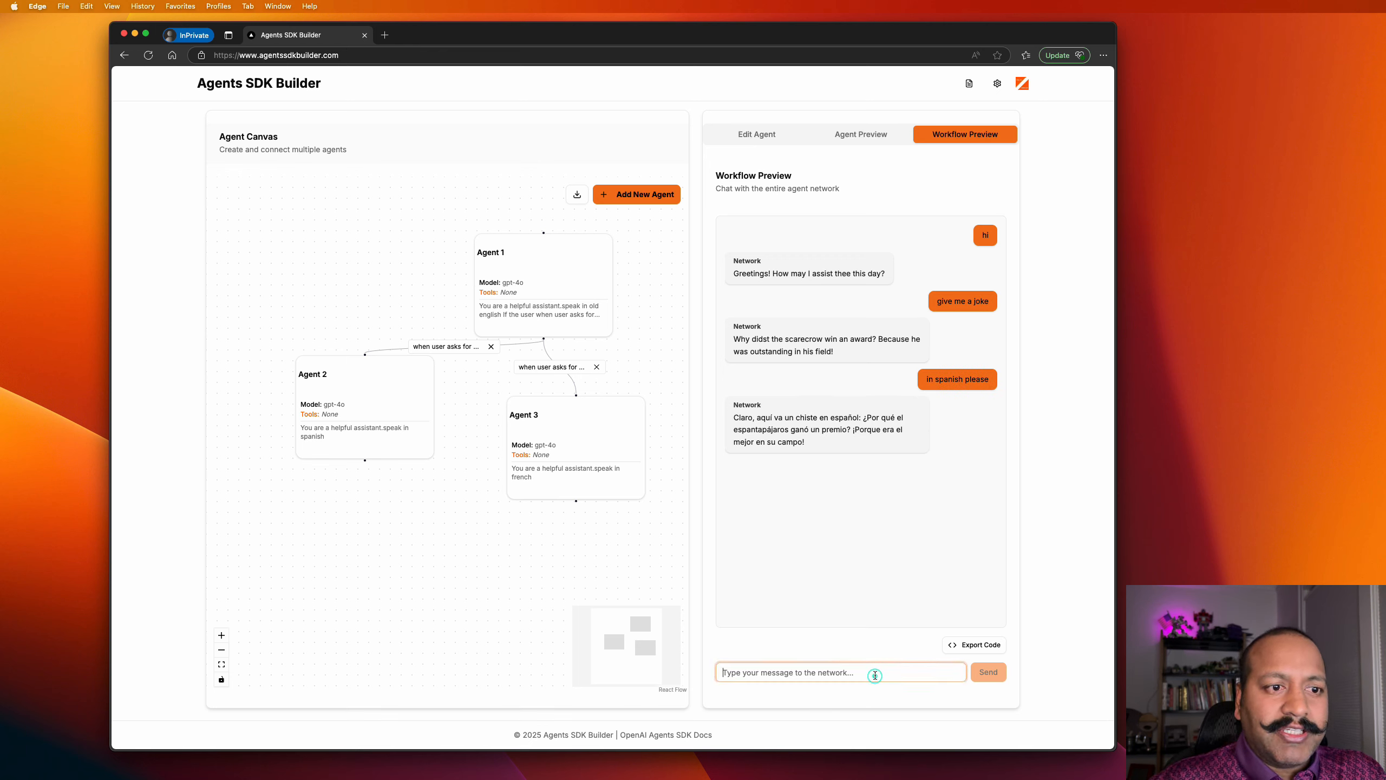
{"action": "type", "text": "sa"}
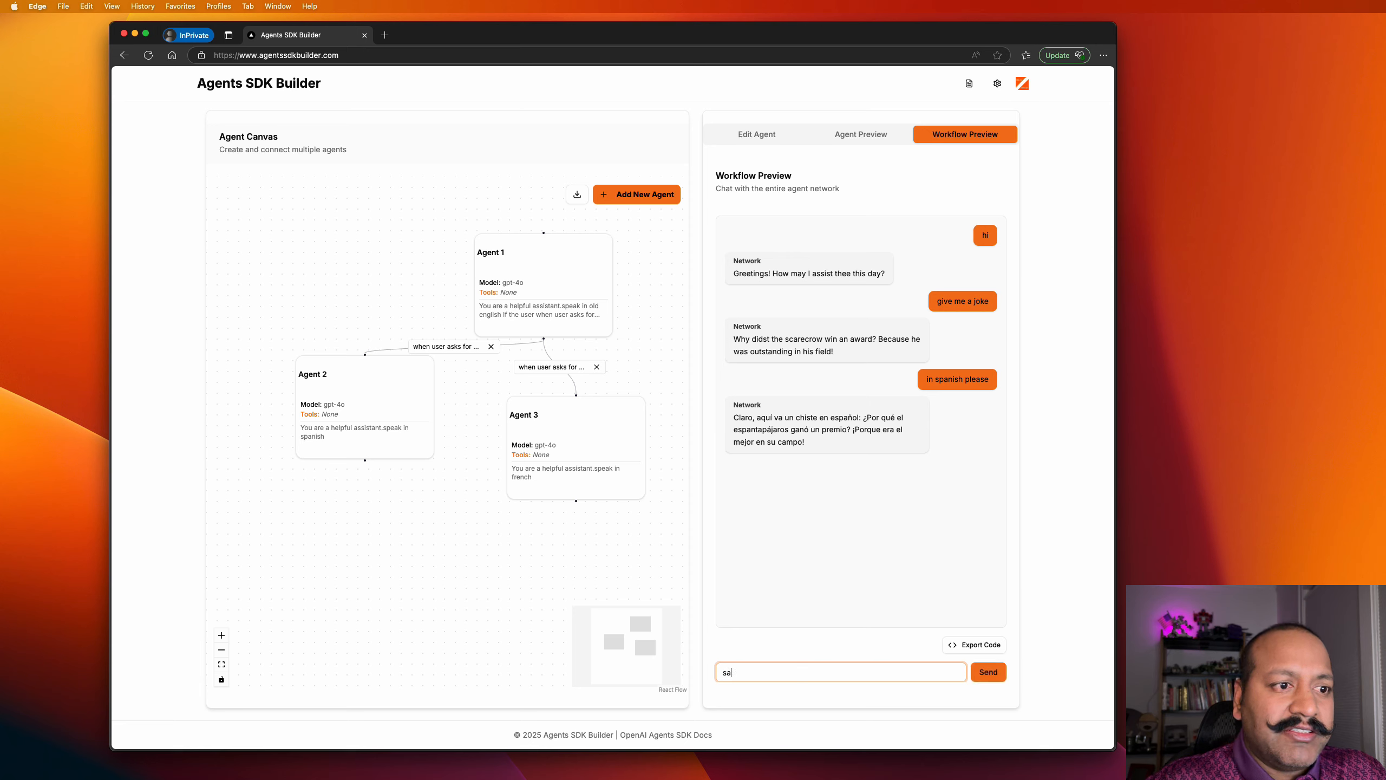
{"action": "type", "text": "me jo"}
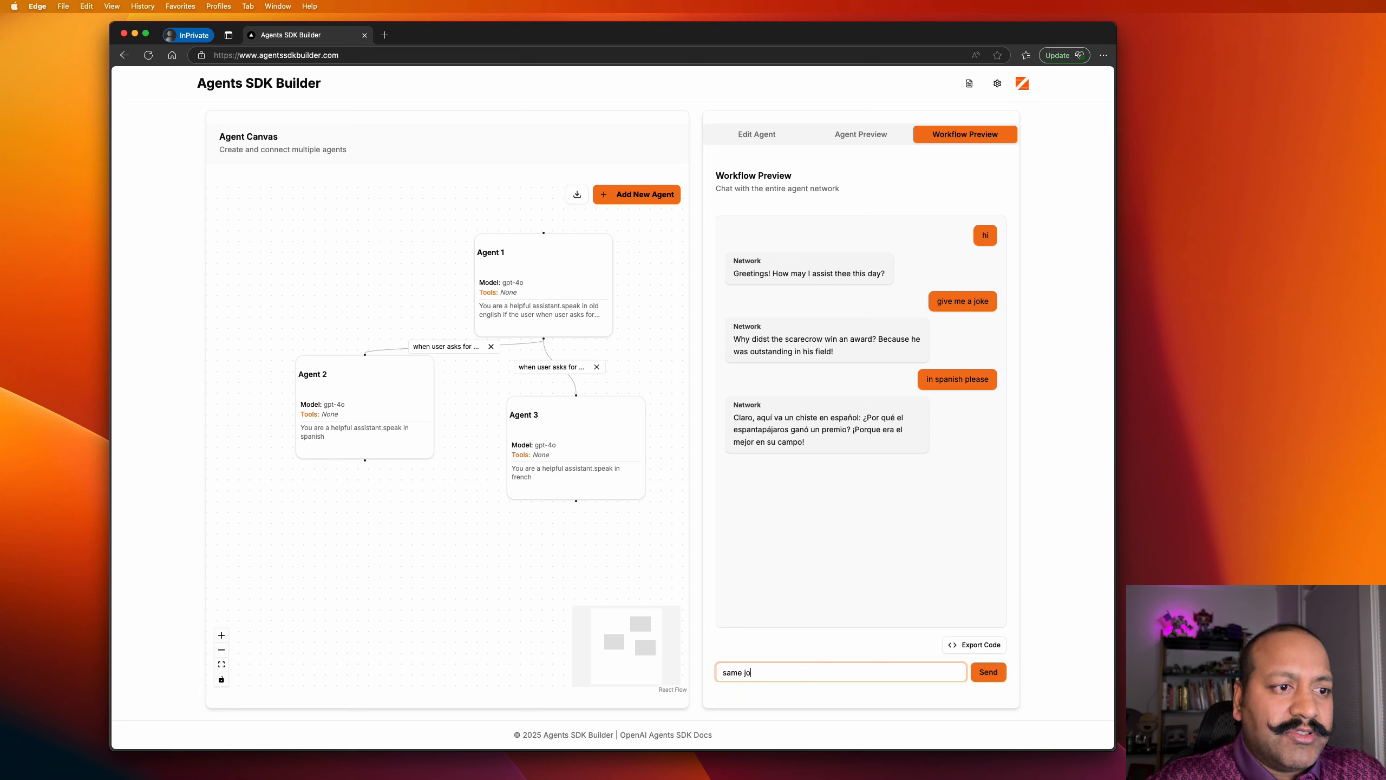
{"action": "type", "text": "ke in french"}
{"action": "key", "text": "Return"}
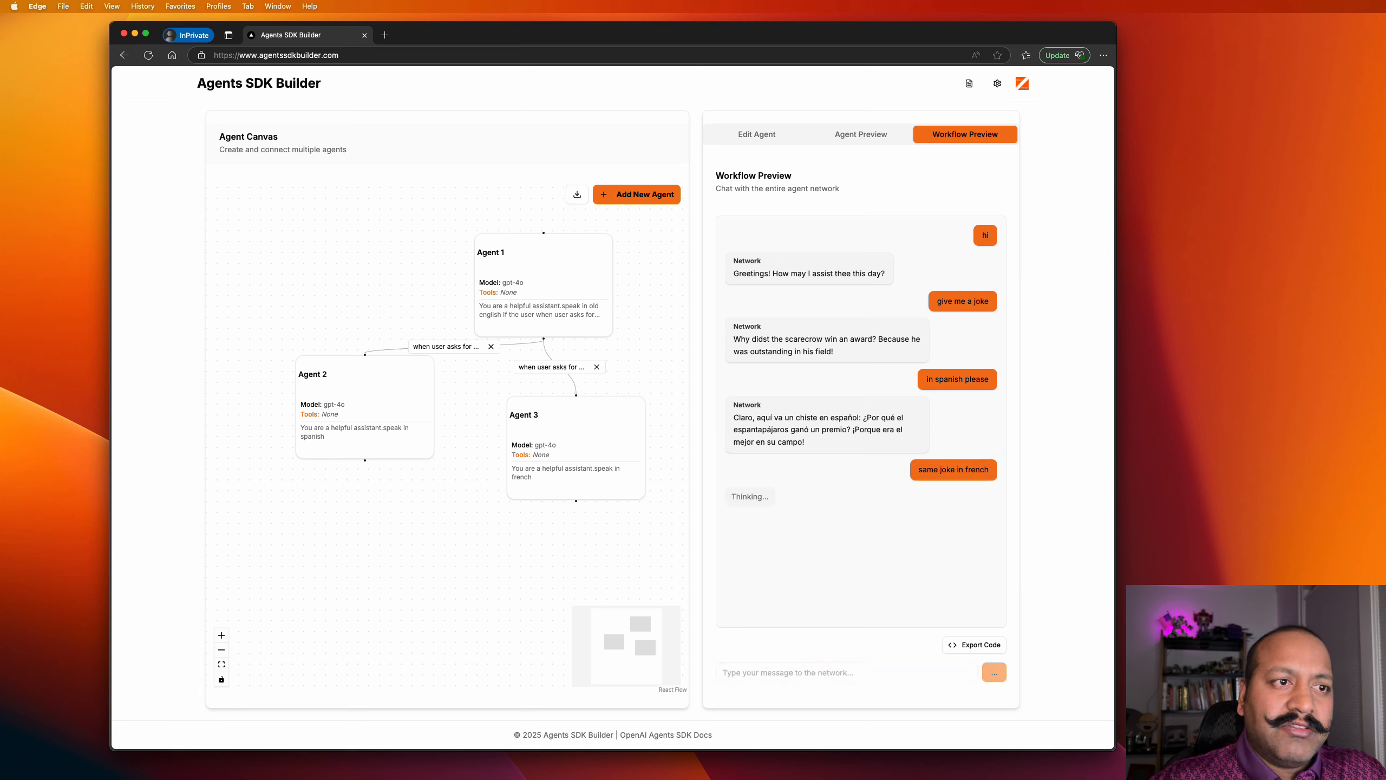
{"action": "type", "text": "a"}
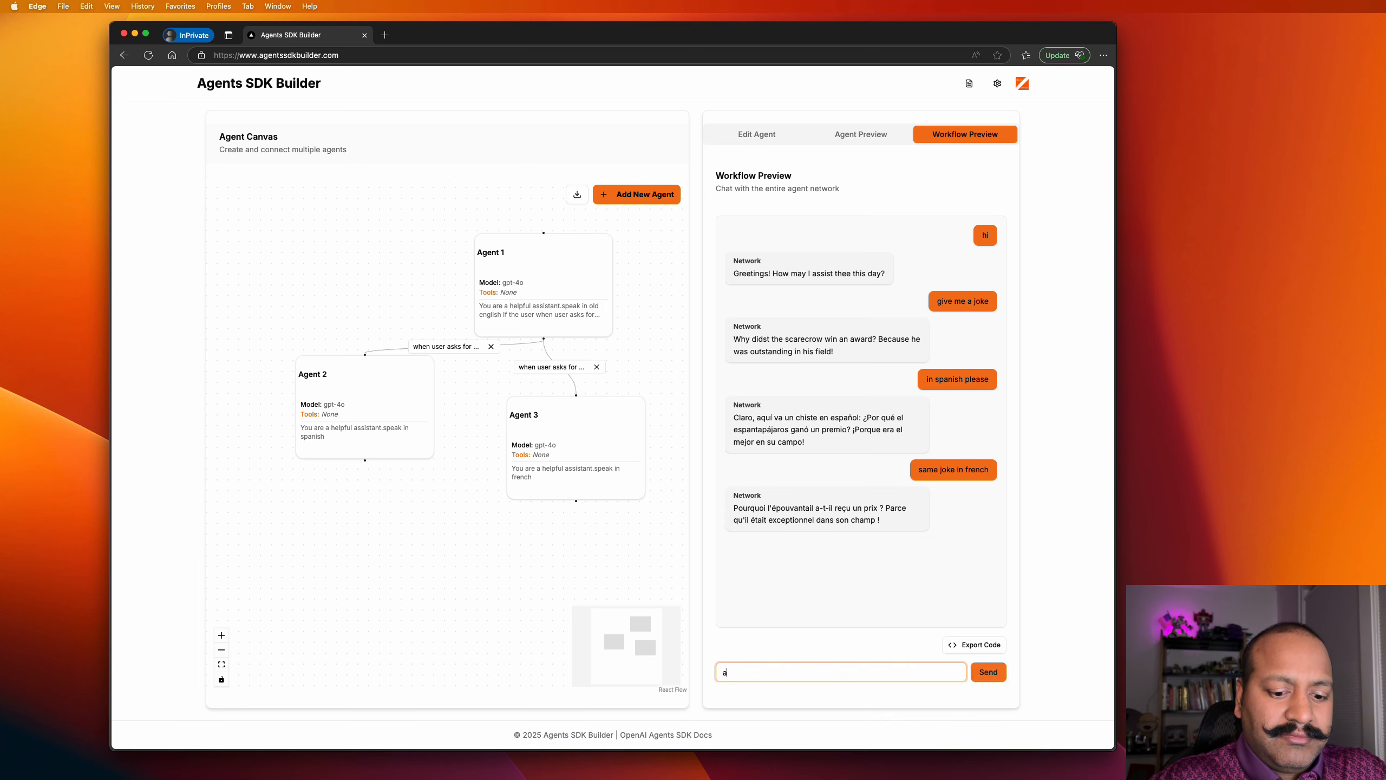
{"action": "type", "text": "lright in english another joke"}
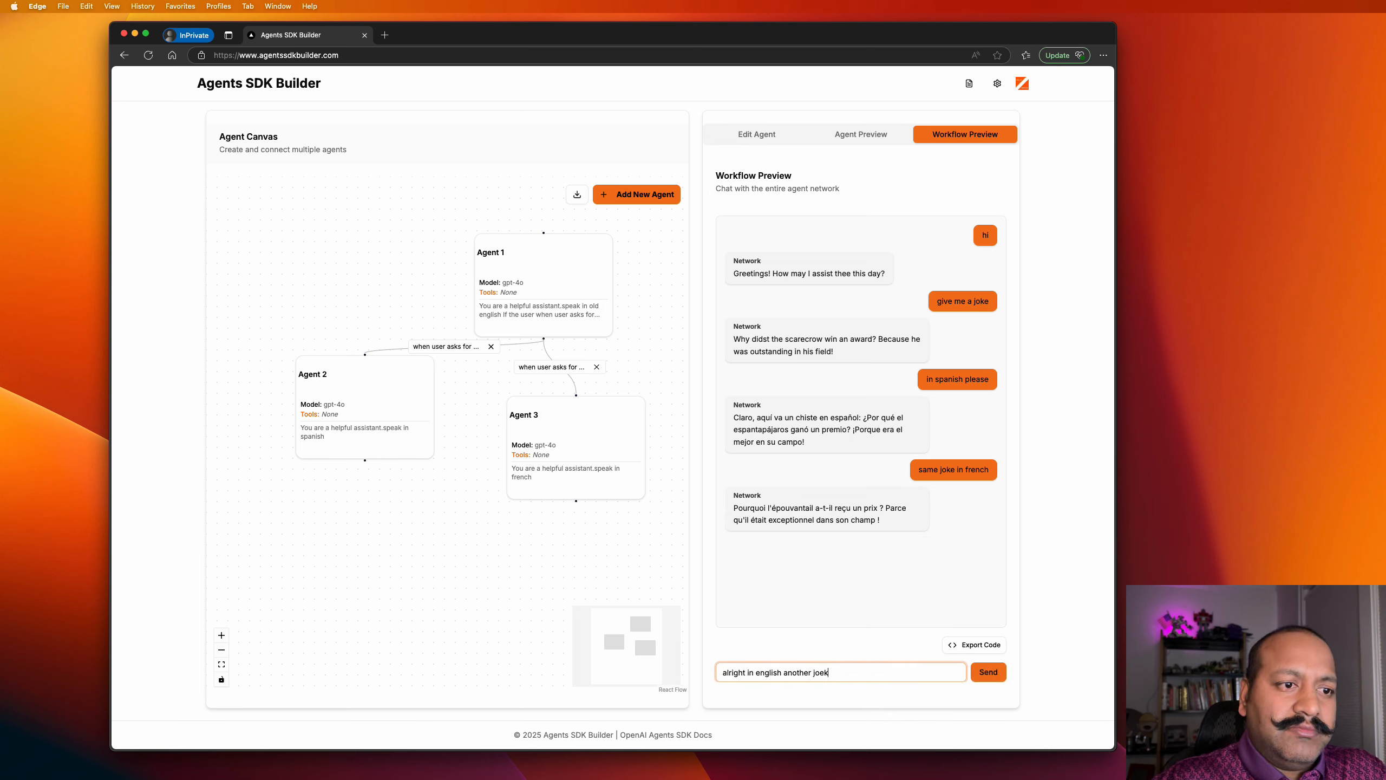
{"action": "key", "text": "Return"}
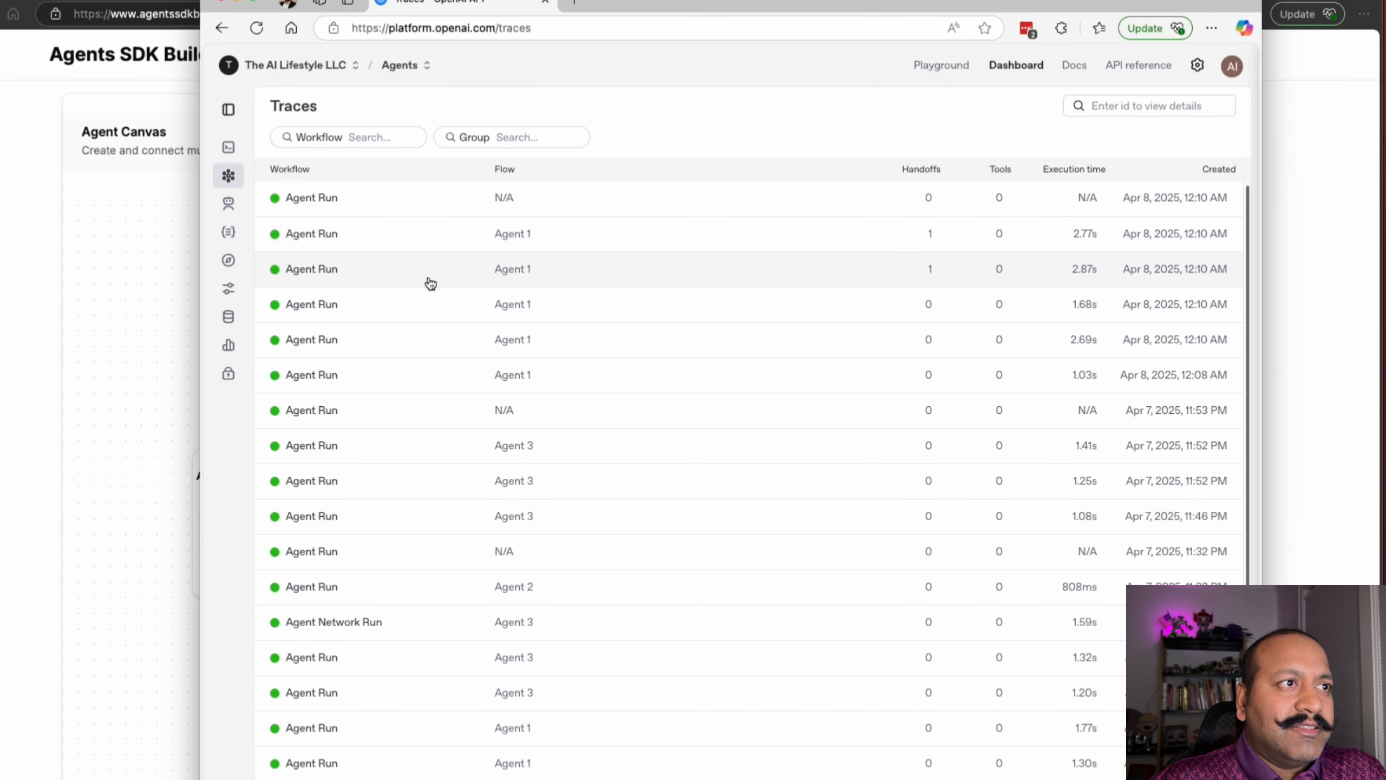
Inspect the Agent 1 to Agent 2 handoff and Agent 2's Spanish response in the trace, then open another Agent Run.
{"action": "left_click", "coordinate": [430, 282]}
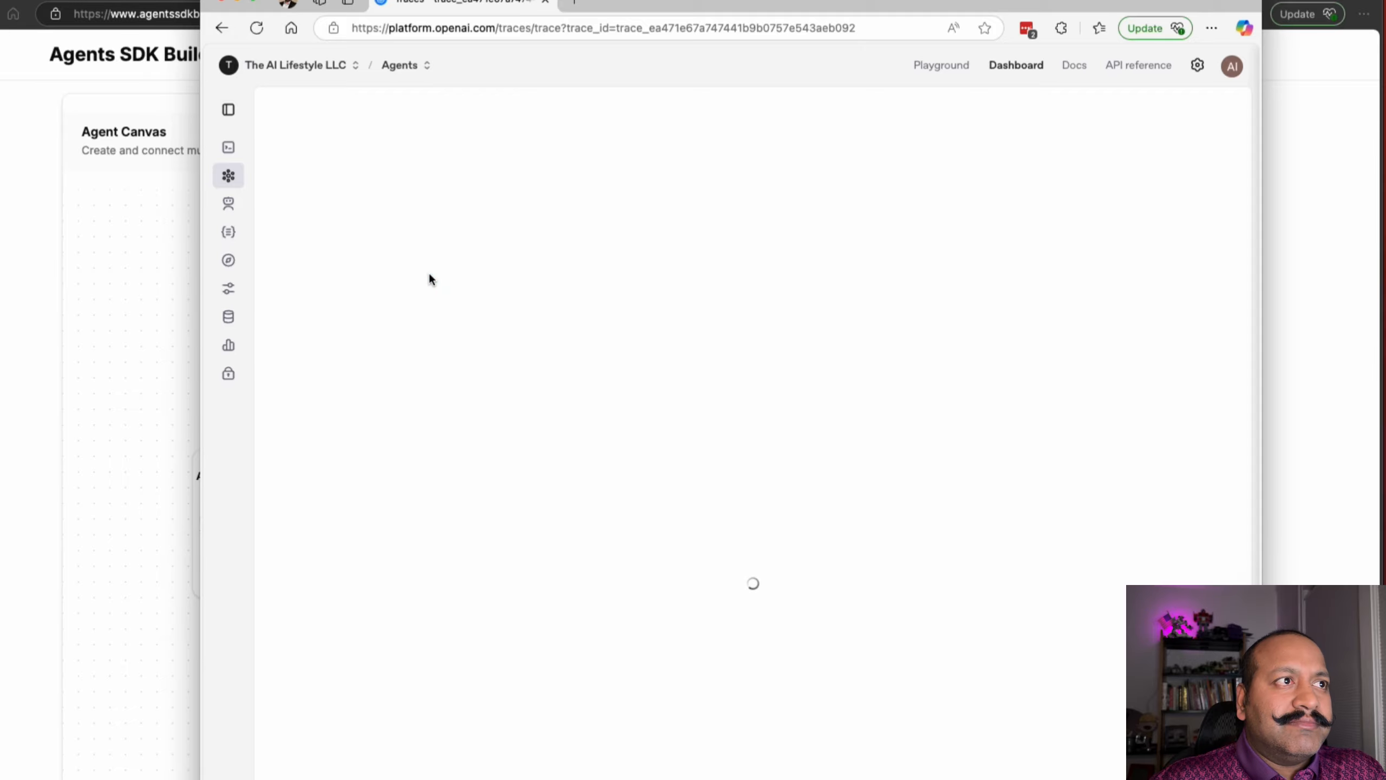
{"action": "left_click", "coordinate": [339, 209]}
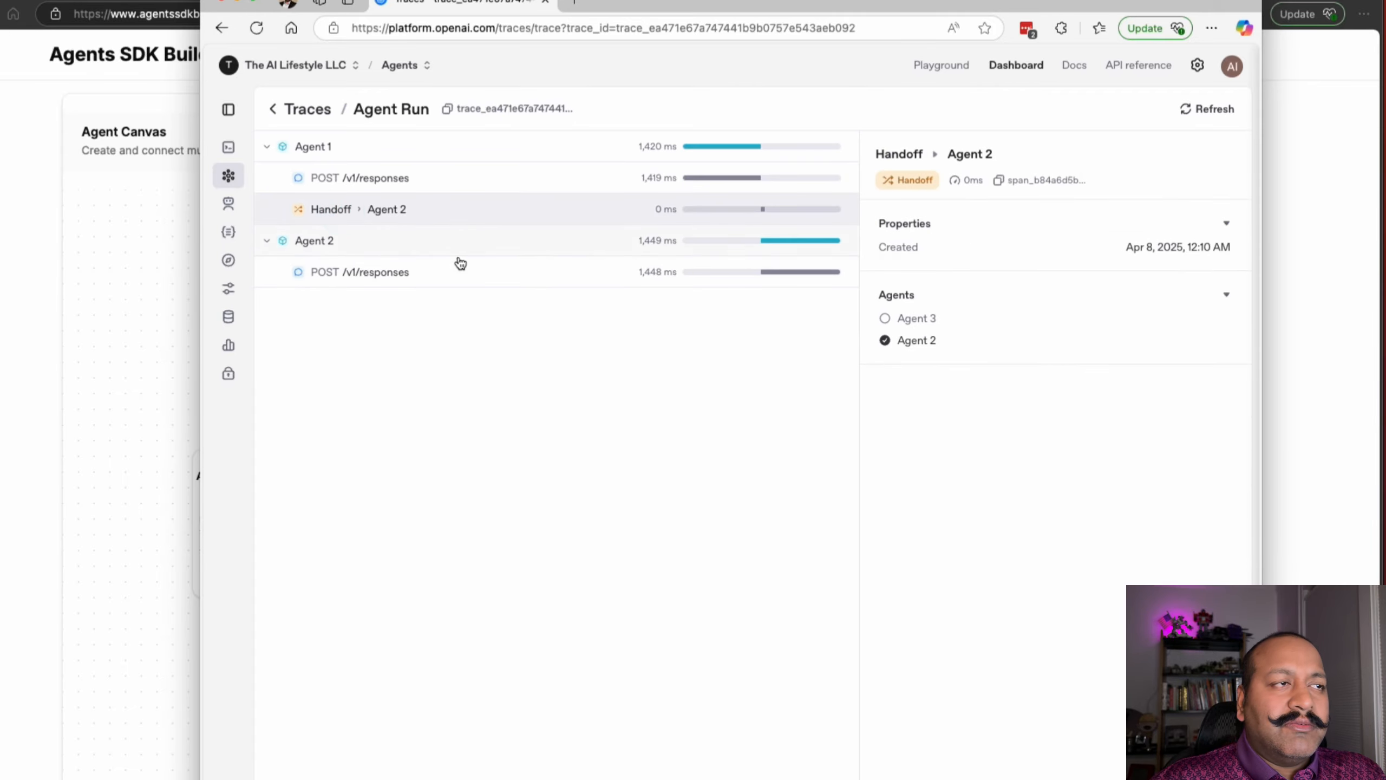
{"action": "left_click", "coordinate": [352, 271]}
{"action": "scroll", "coordinate": [1045, 691], "scroll_direction": "down", "scroll_amount": 2}
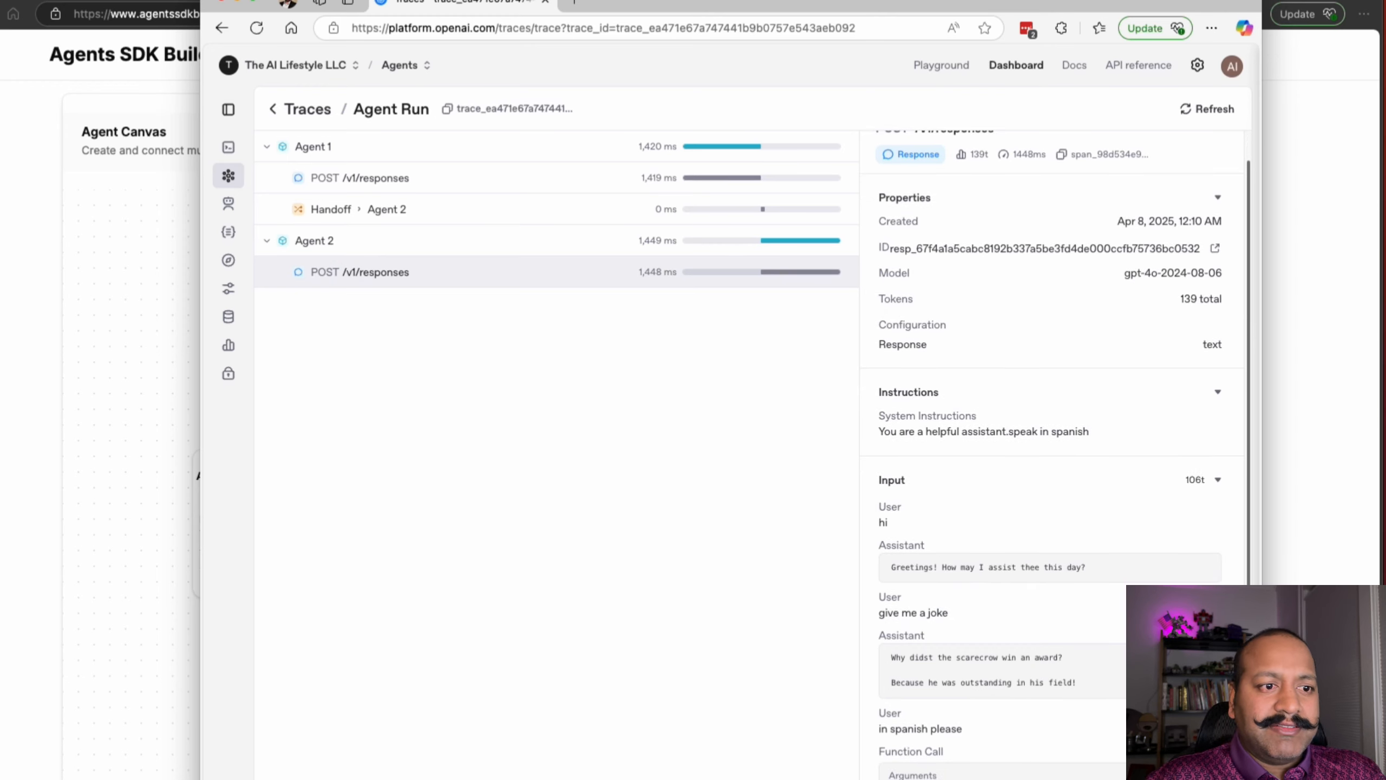
{"action": "left_click", "coordinate": [289, 120]}
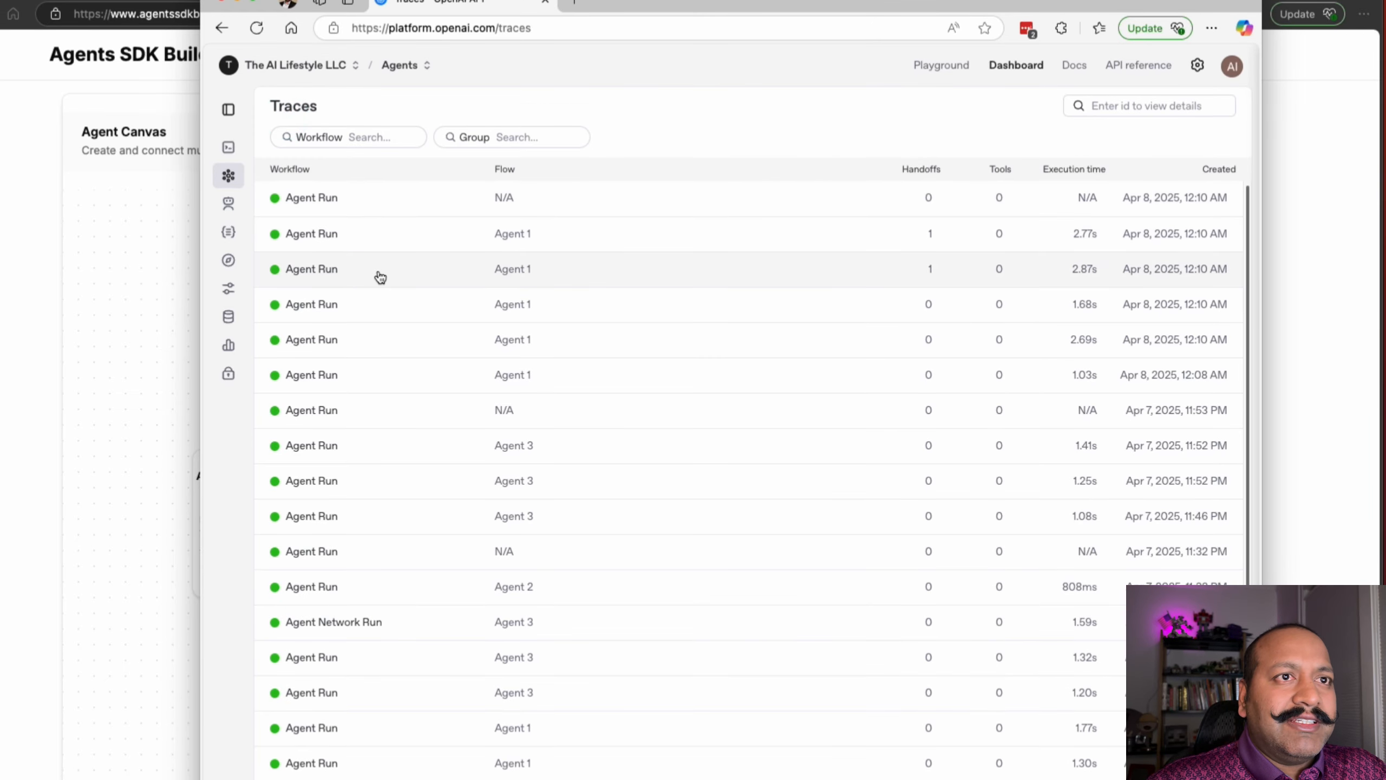
{"action": "left_click", "coordinate": [370, 239]}
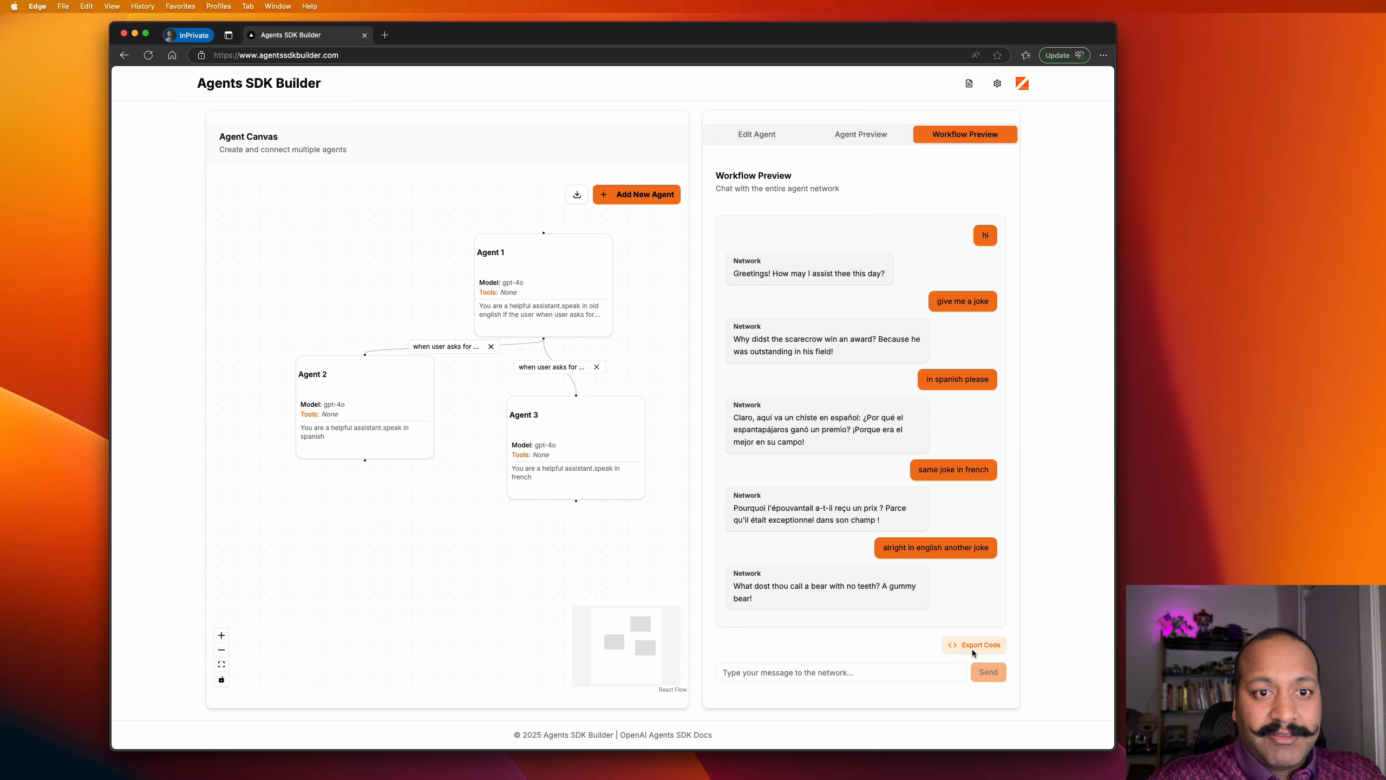
Export the network as agent_network (16).py, open it in Xcode and copy all its code.
{"action": "left_click", "coordinate": [973, 645]}
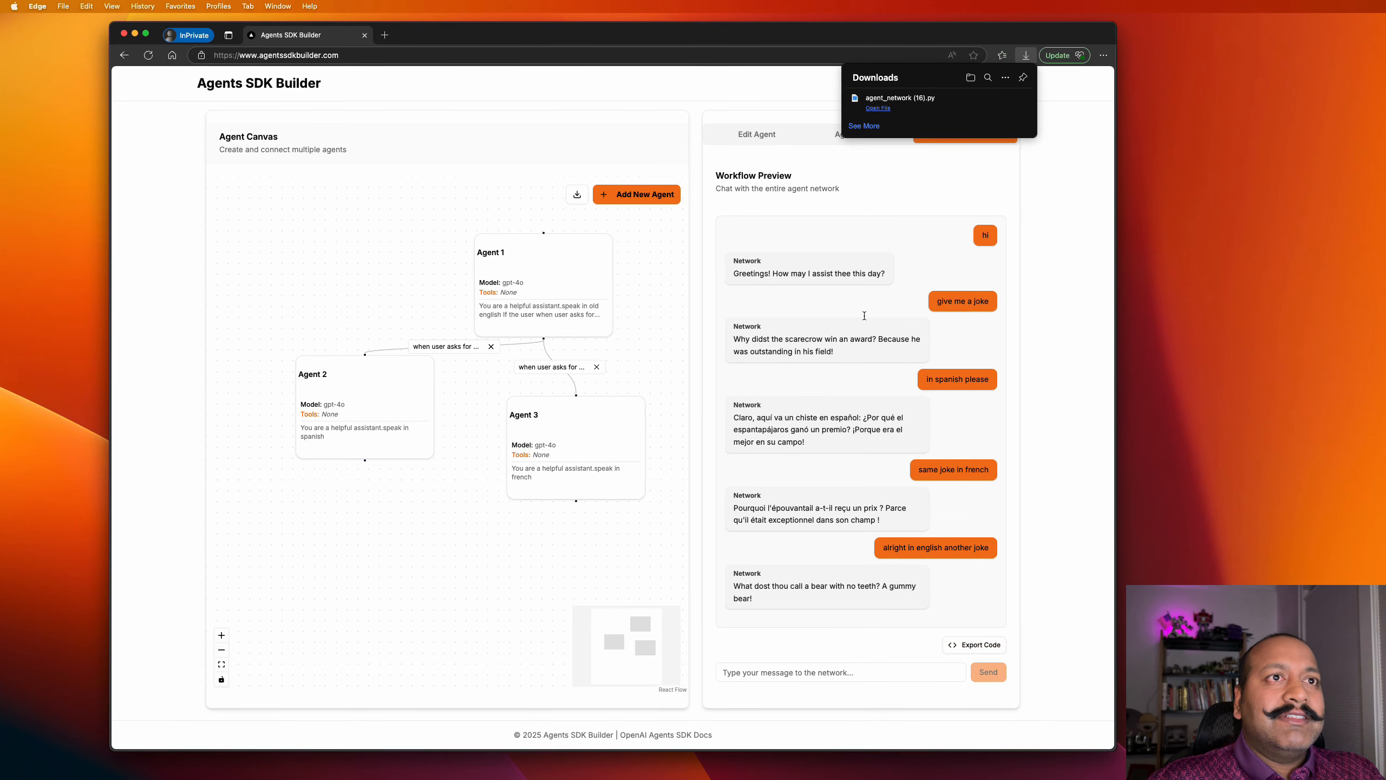
{"action": "left_click", "coordinate": [879, 108]}
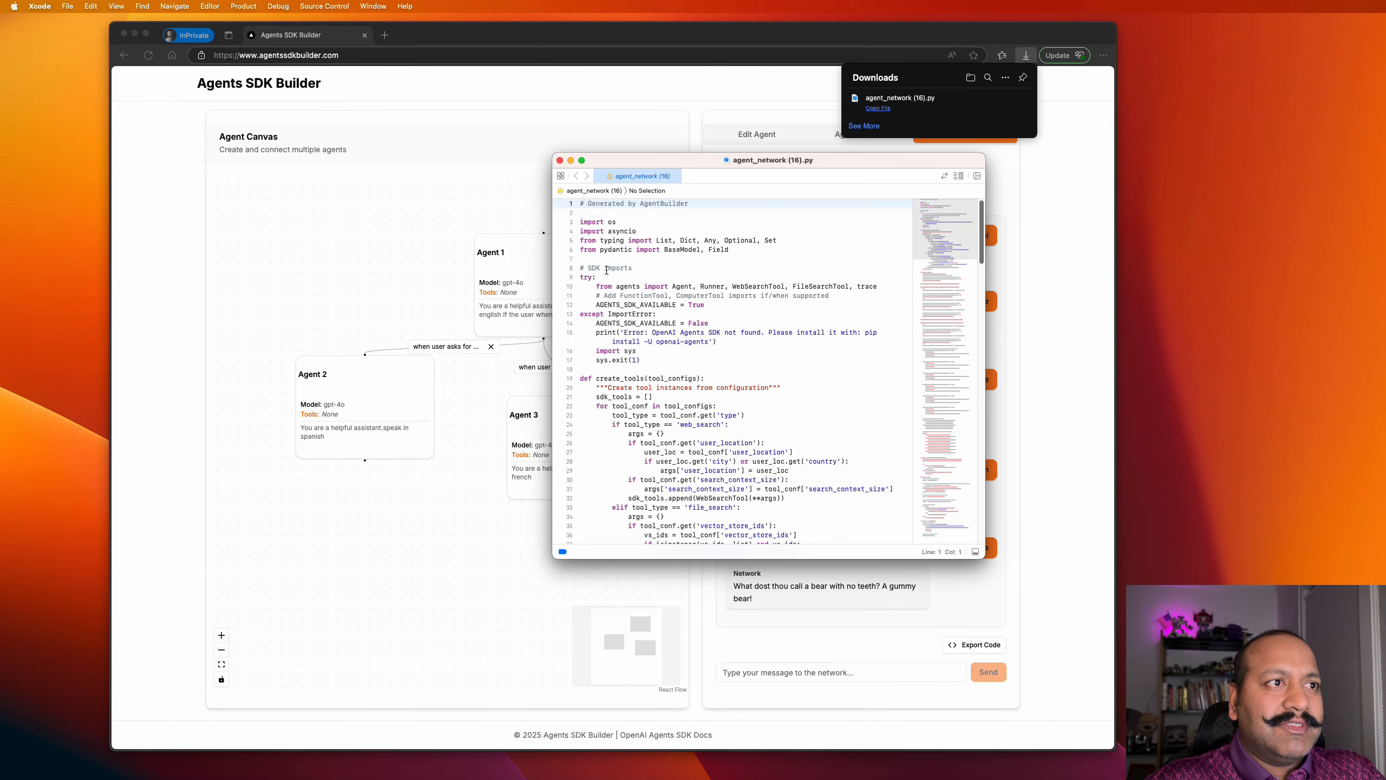
{"action": "left_click_drag", "start_coordinate": [580, 268], "coordinate": [754, 487]}
{"action": "key", "text": "super+c"}
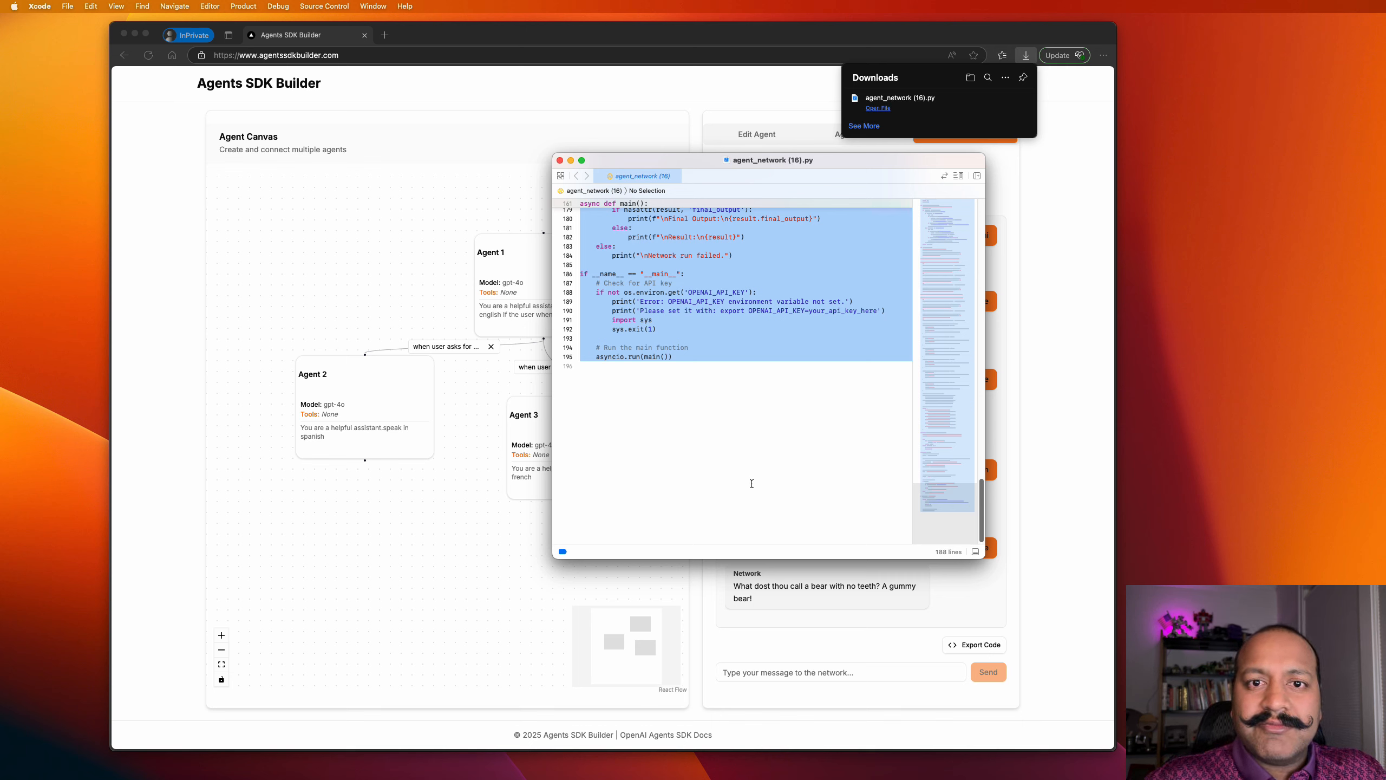
Paste the exported code into test.py, clear the terminal and rerun 'python test.py'.
{"action": "key", "text": "super+Tab"}
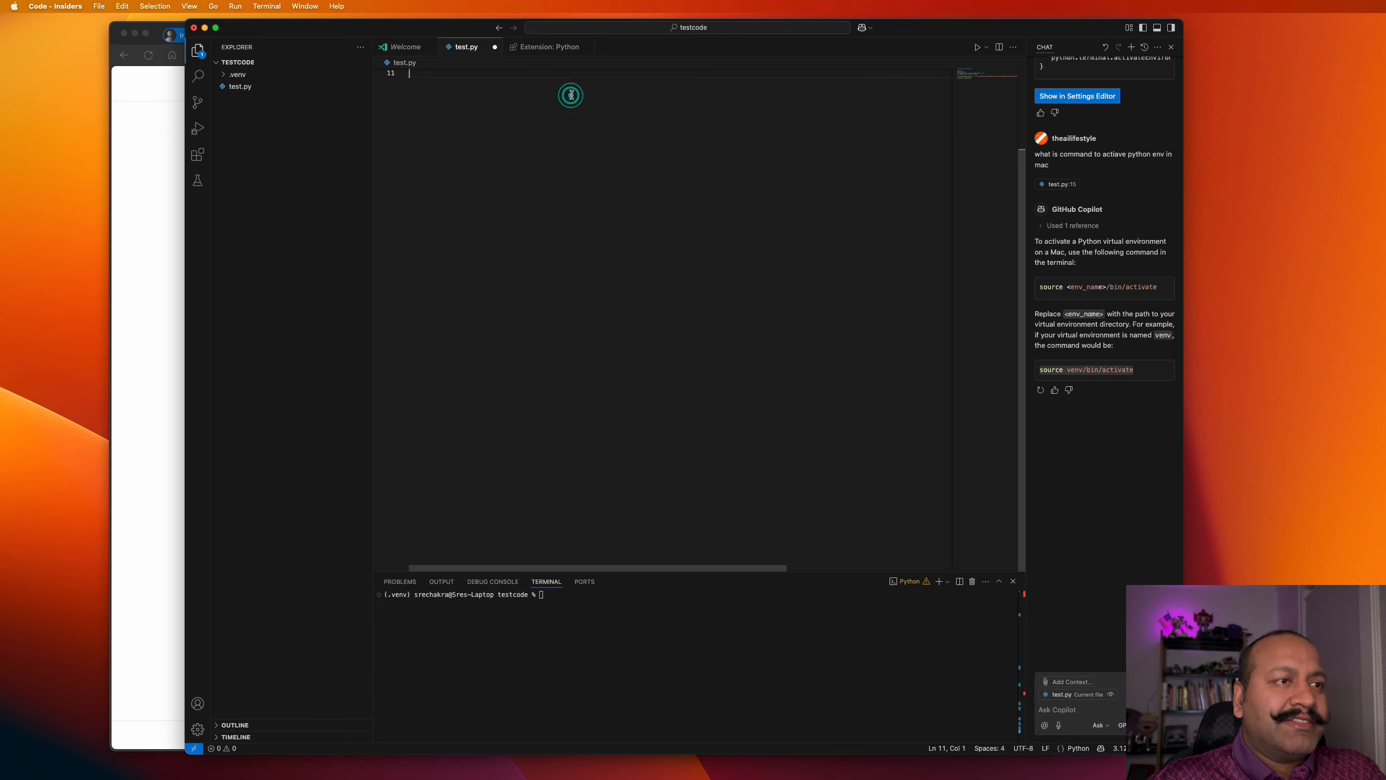
{"action": "key", "text": "super+v"}
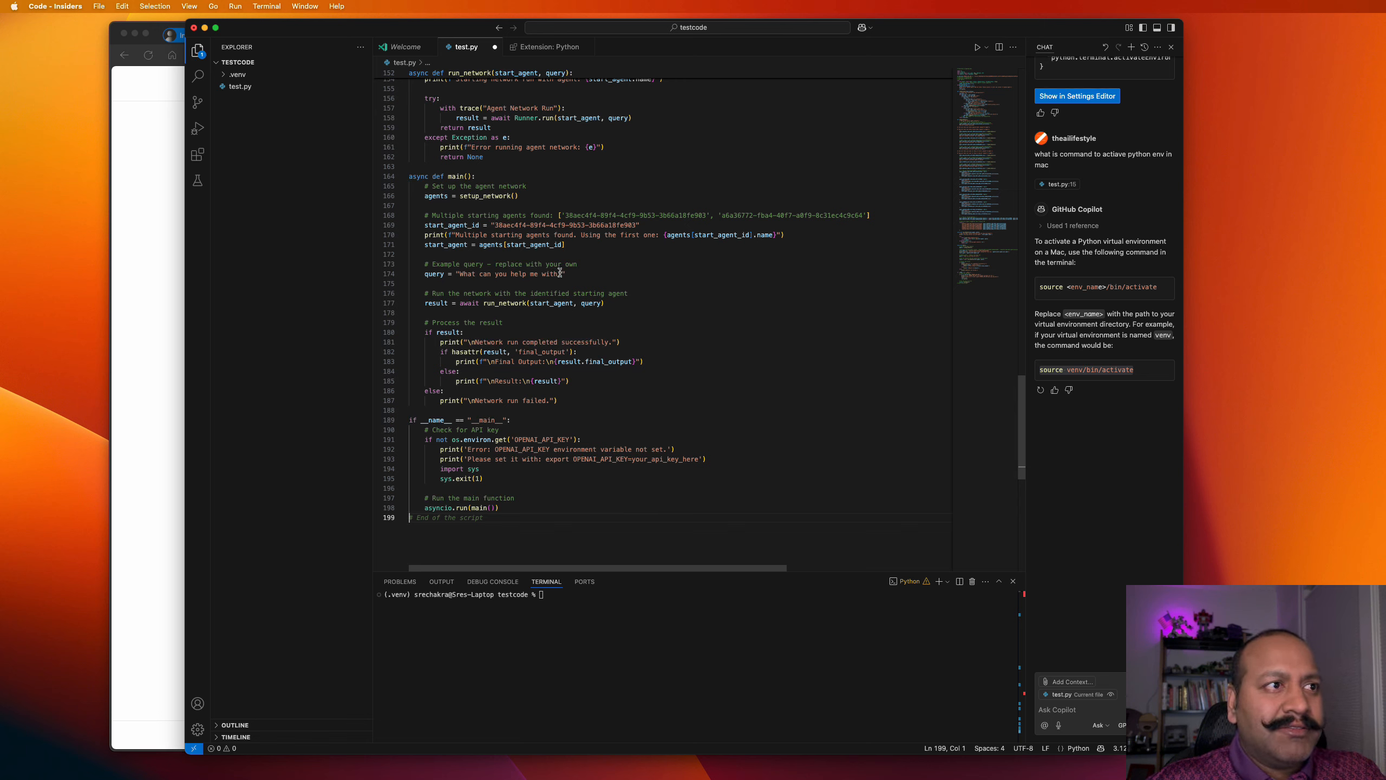
{"action": "left_click", "coordinate": [548, 589]}
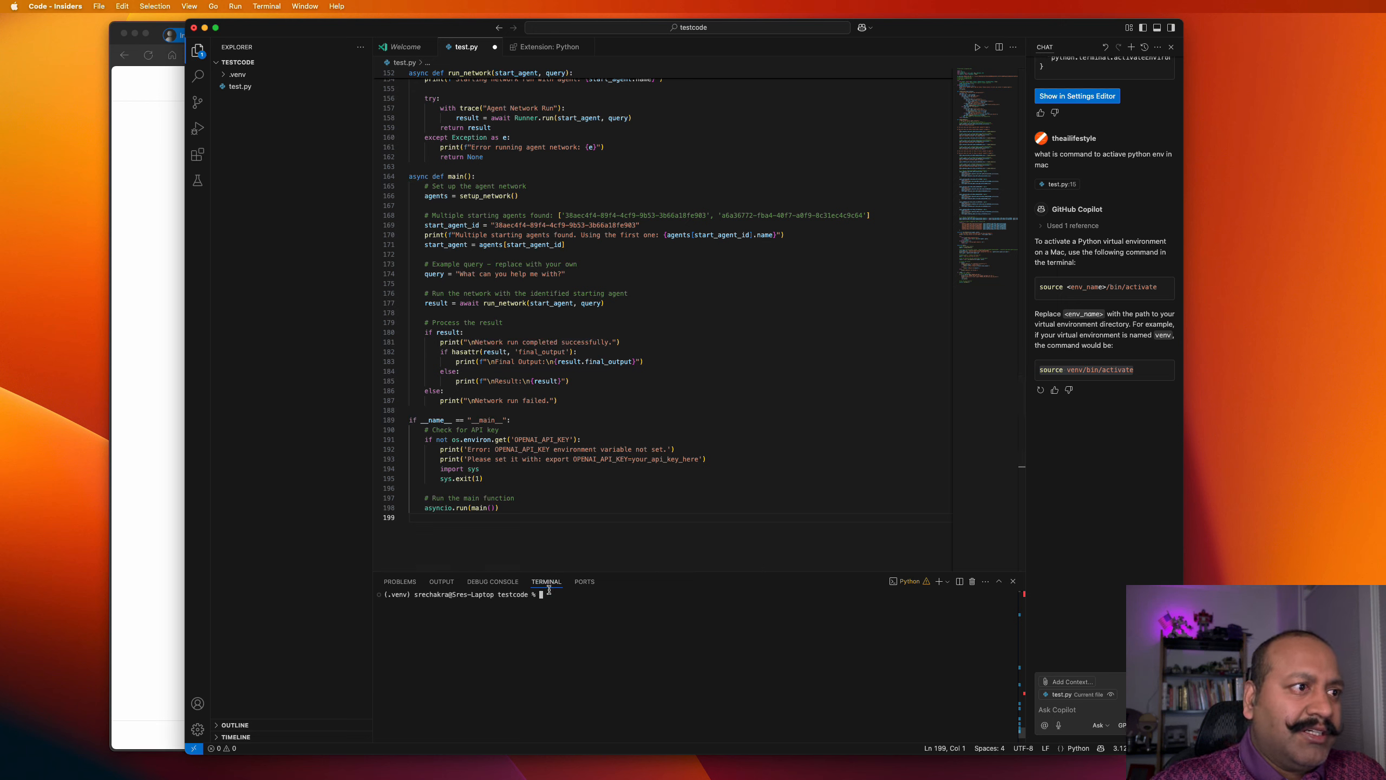
{"action": "left_click", "coordinate": [619, 467]}
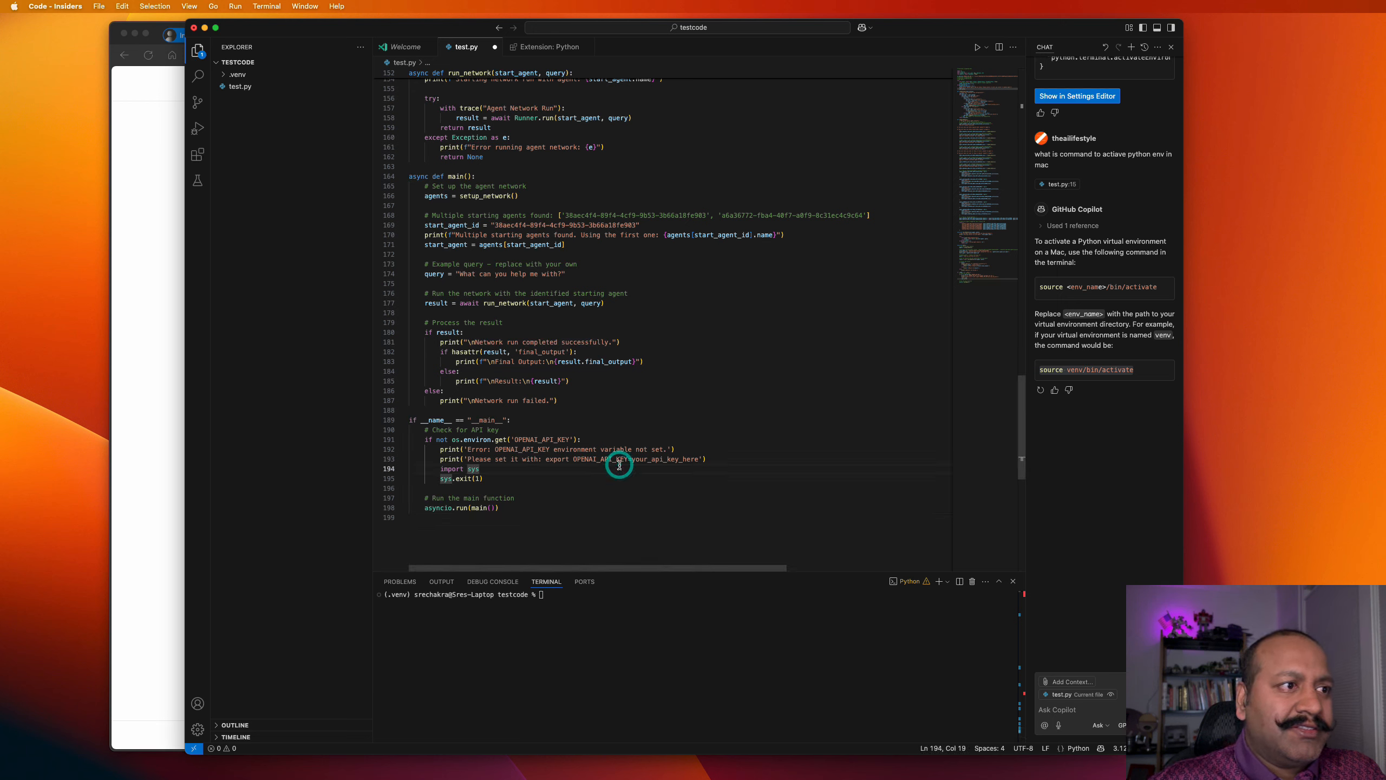
{"action": "left_click", "coordinate": [574, 600]}
{"action": "type", "text": "clear"}
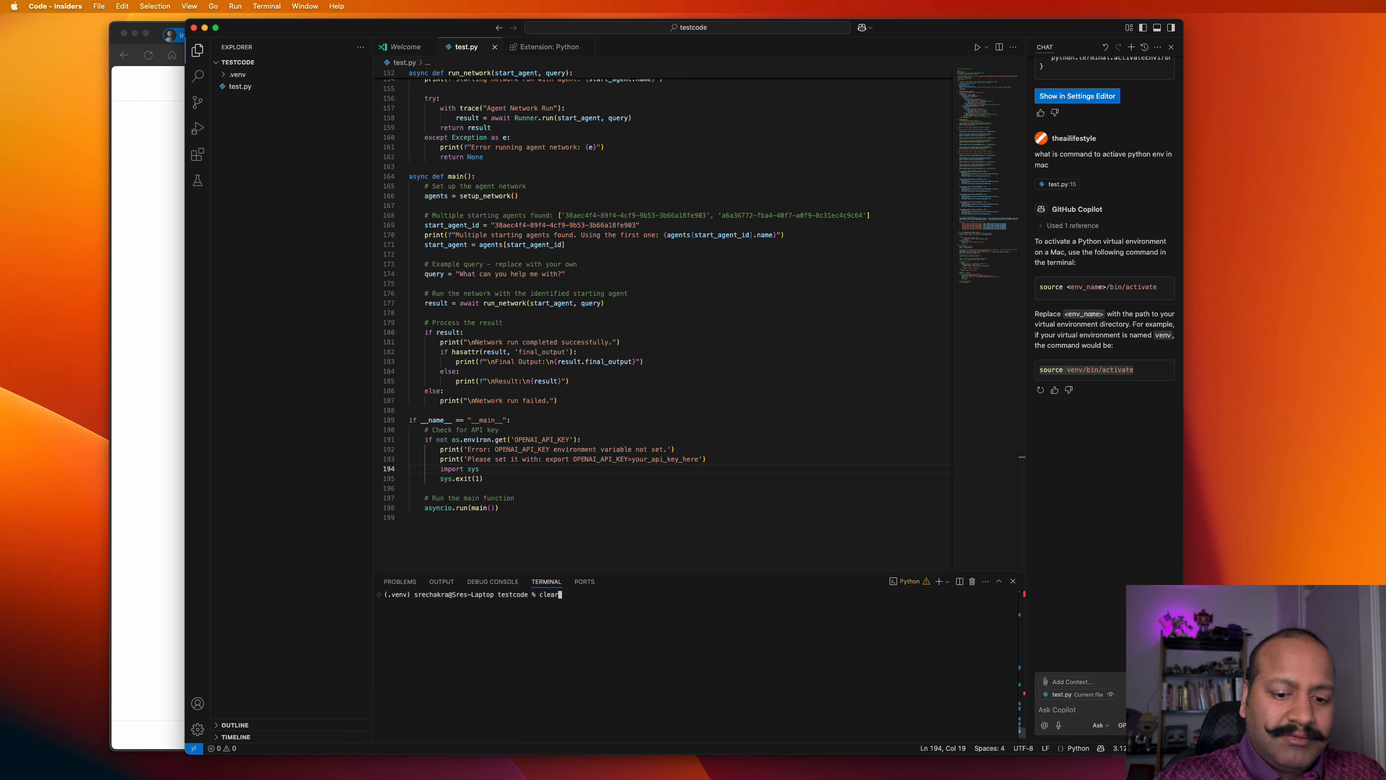
{"action": "key", "text": "Up"}
{"action": "key", "text": "Return"}
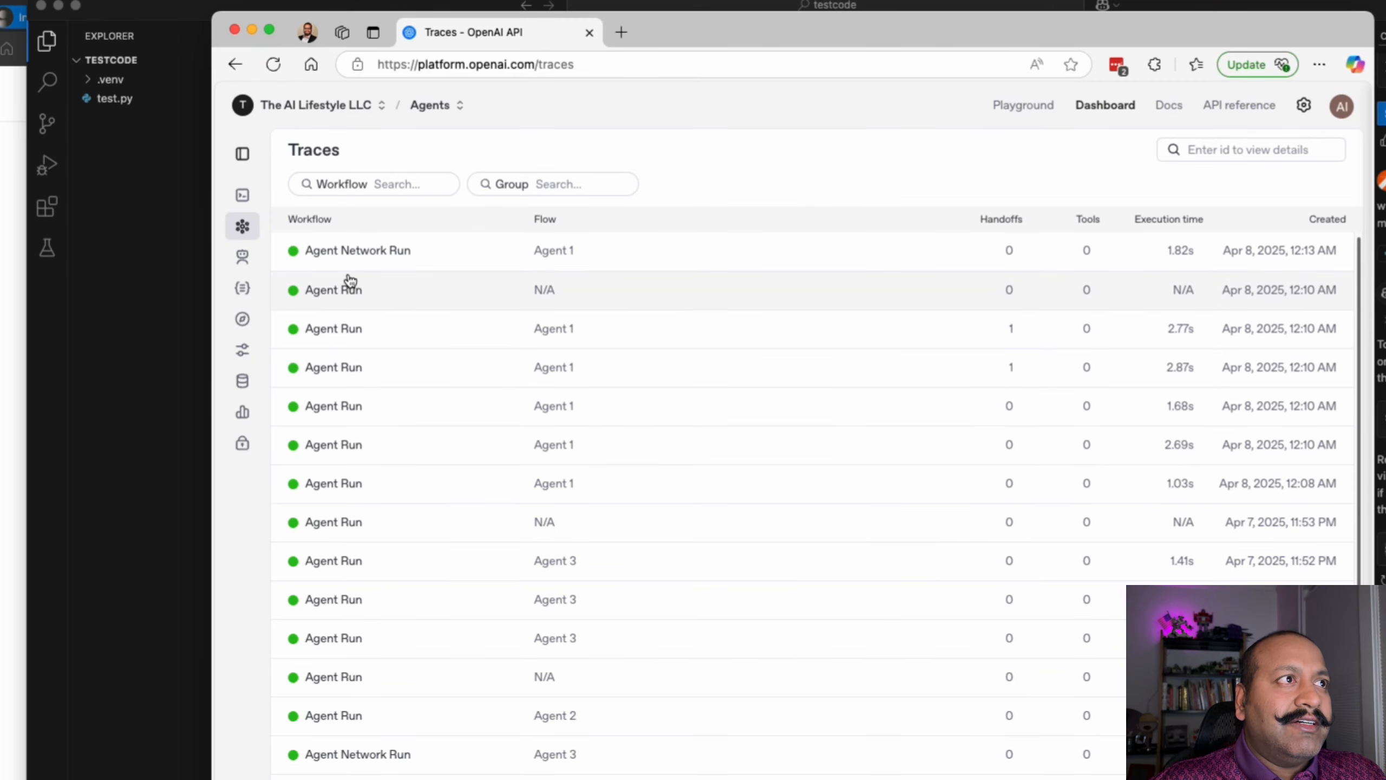
Inspect the new run's POST /v1/responses span, then append 'in spanish please' to the query on line 174.
{"action": "left_click", "coordinate": [381, 250]}
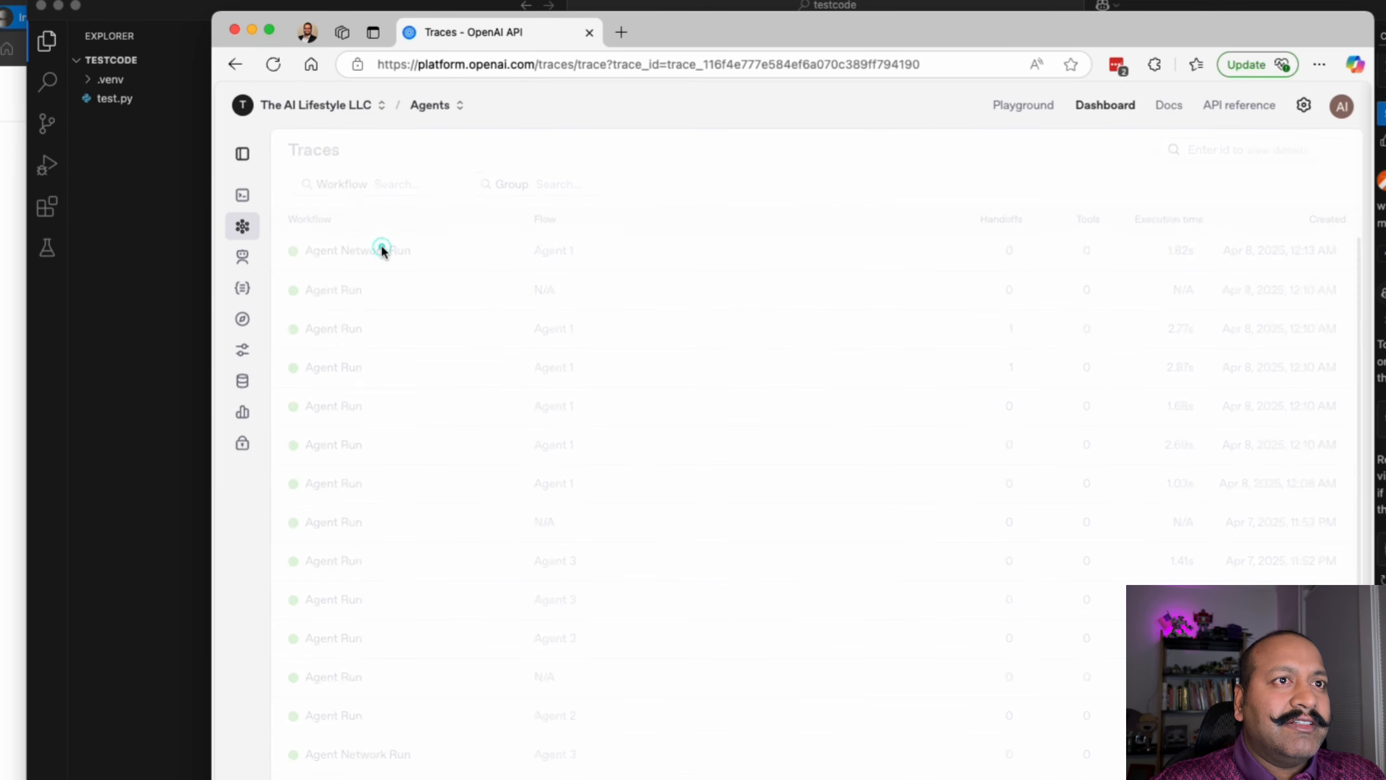
{"action": "left_click", "coordinate": [397, 228]}
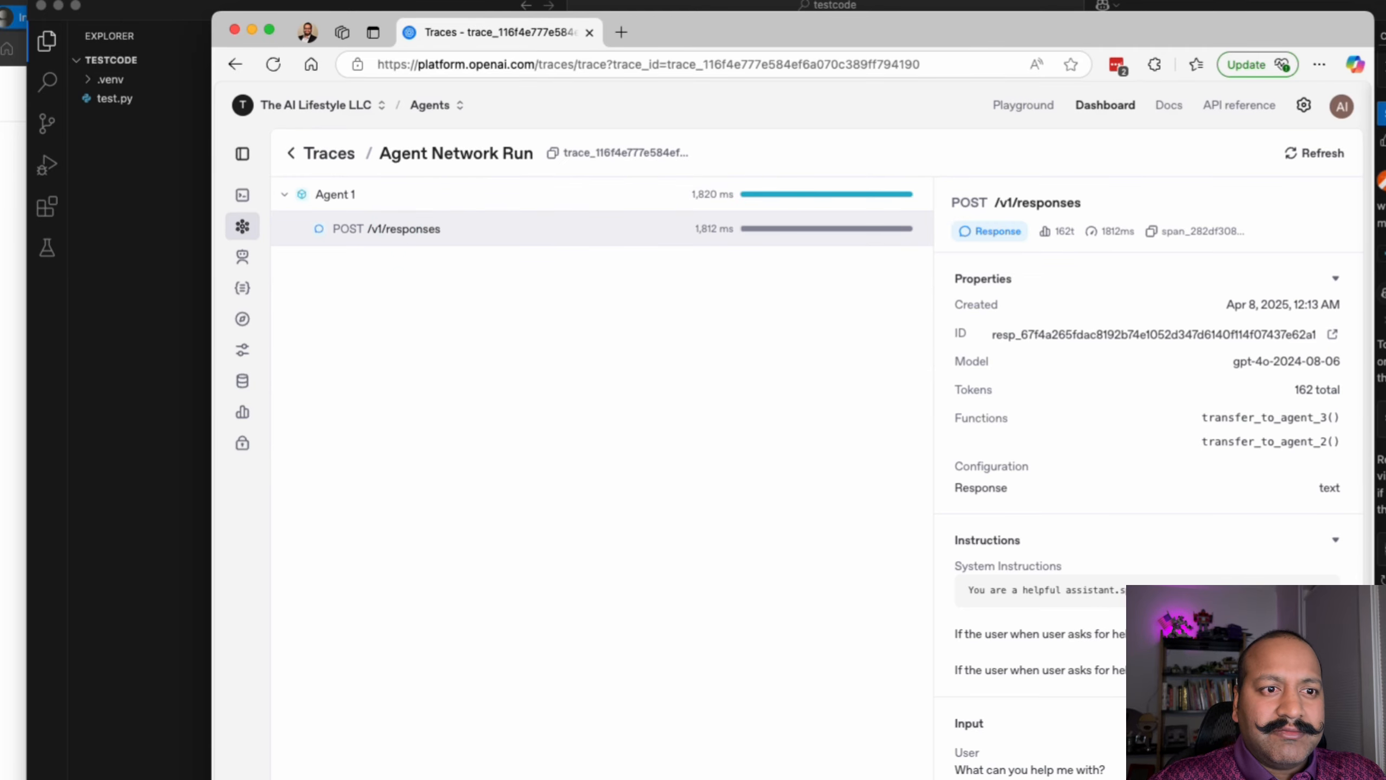
{"action": "left_click", "coordinate": [1108, 470]}
{"action": "left_click", "coordinate": [566, 276]}
{"action": "type", "text": "in spanish "}
{"action": "type", "text": "pelase"}
Correct the misspelled 'please', save test.py and rerun 'python test.py' with the Spanish query.
{"action": "key", "text": "Left"}
{"action": "key", "text": "Left"}
{"action": "key", "text": "Left"}
{"action": "type", "text": "lease"}
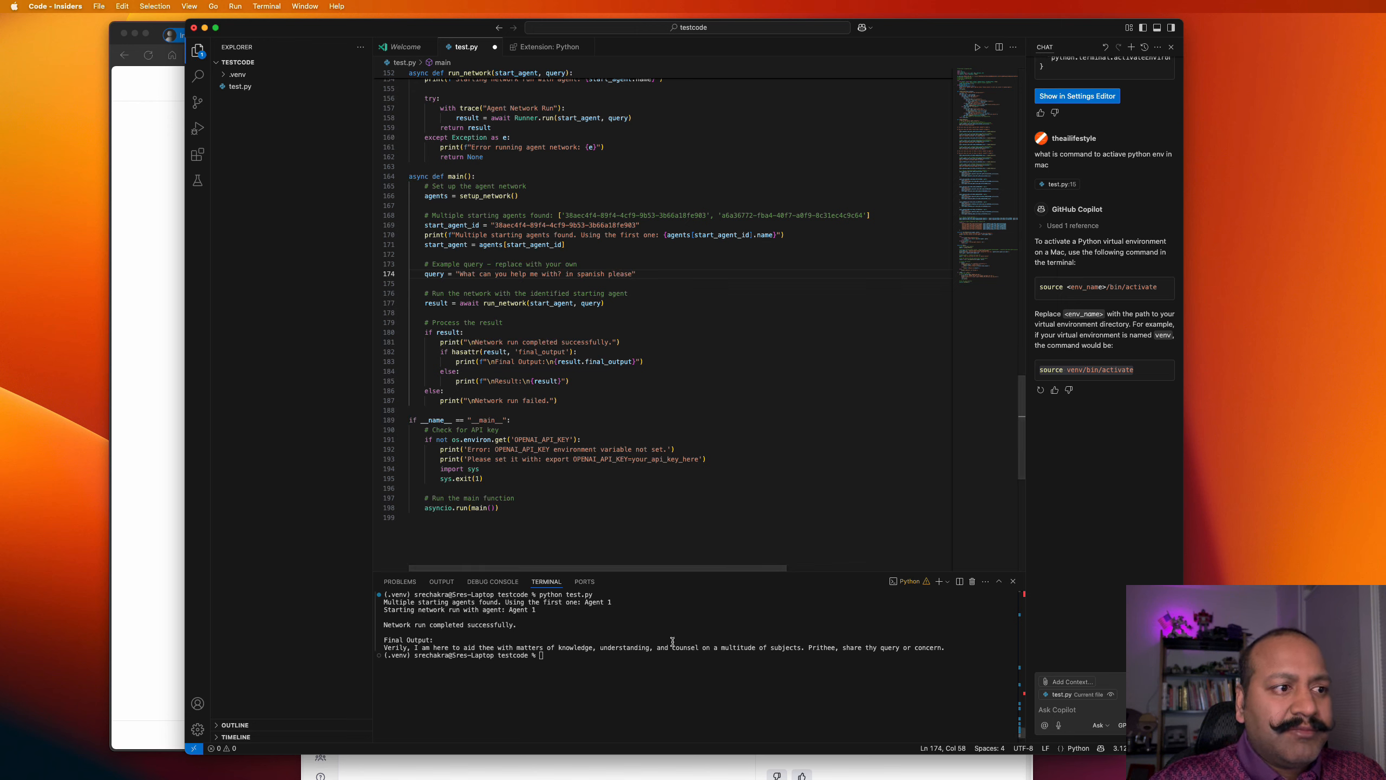
{"action": "left_click", "coordinate": [649, 488]}
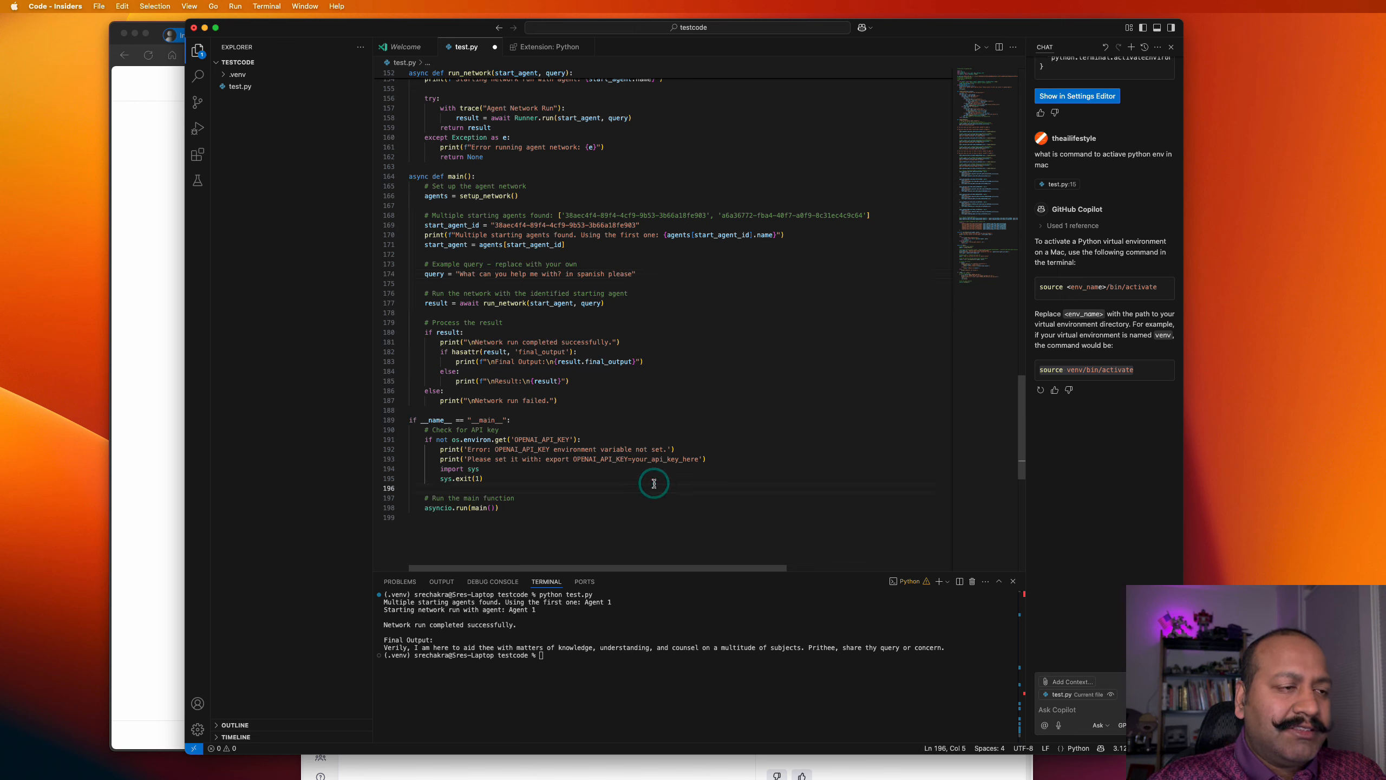
{"action": "key", "text": "super+s"}
{"action": "left_click", "coordinate": [590, 654]}
{"action": "key", "text": "Up"}
{"action": "key", "text": "Return"}
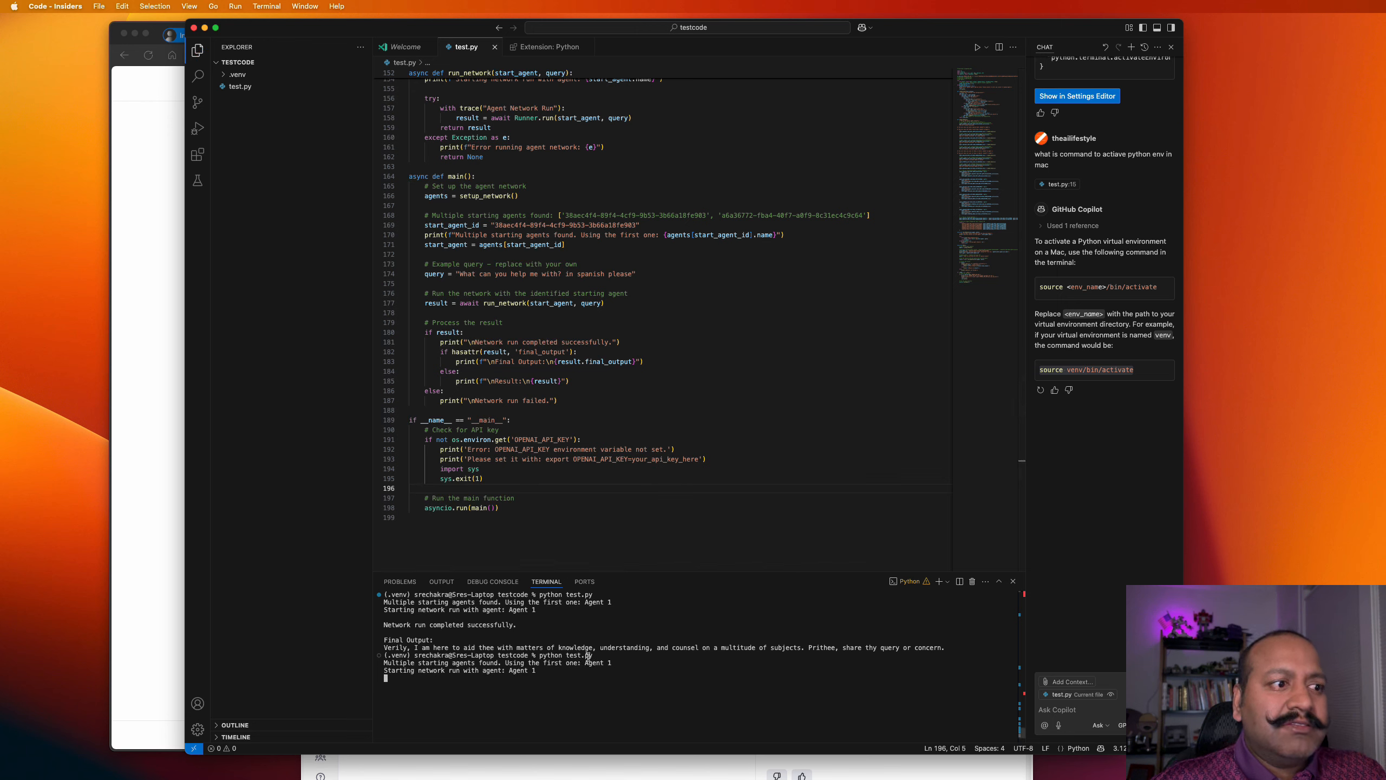